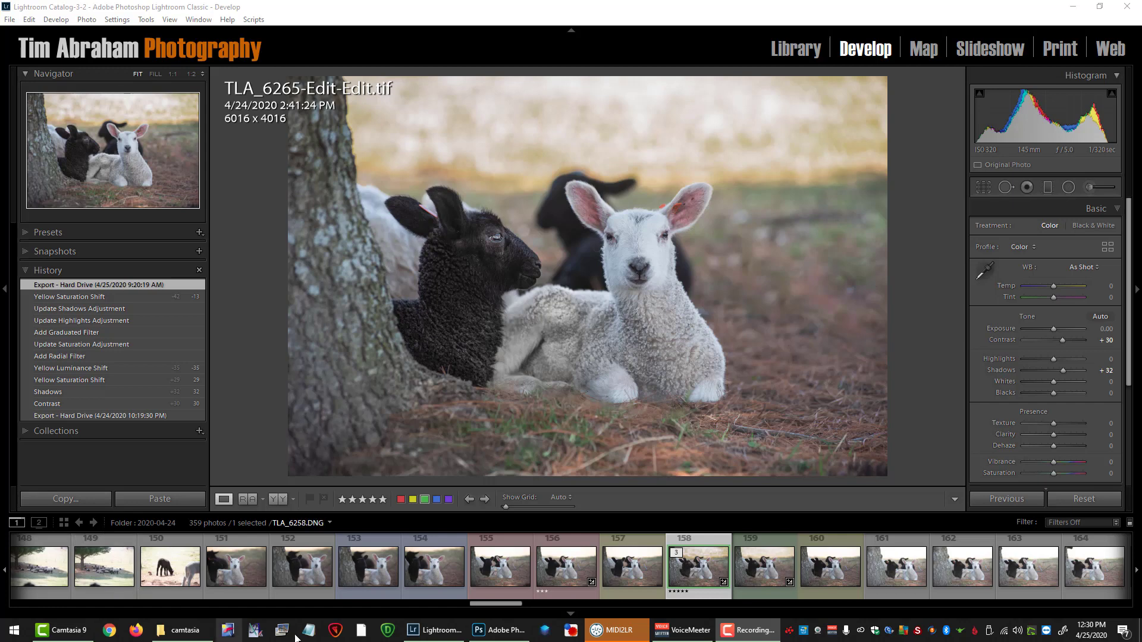
# Examine the sharpness of the white and black lambs up close in TLA_6264.DNG and TLA_6265.DNG
pyautogui.click(626, 584)
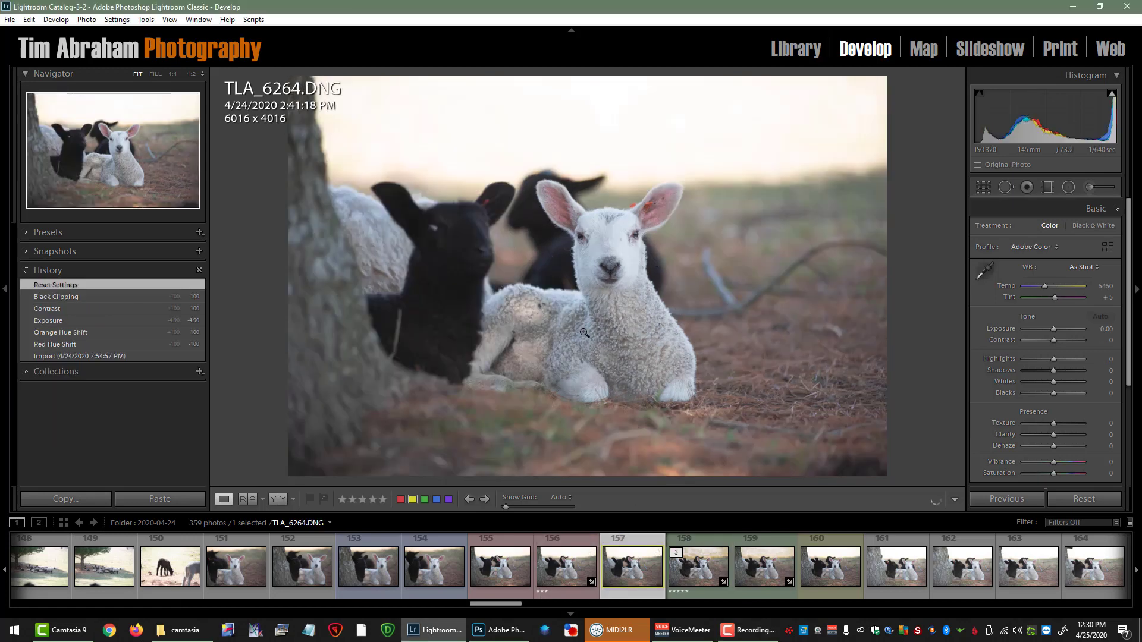
pyautogui.click(613, 266)
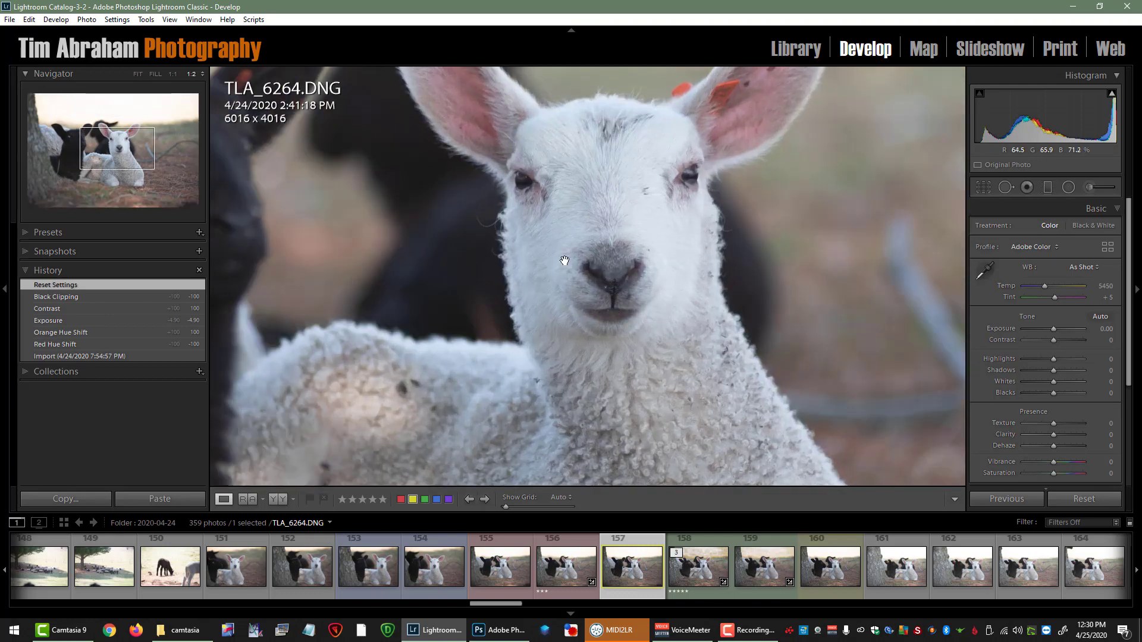
pyautogui.moveTo(448, 255); pyautogui.dragTo(822, 305)
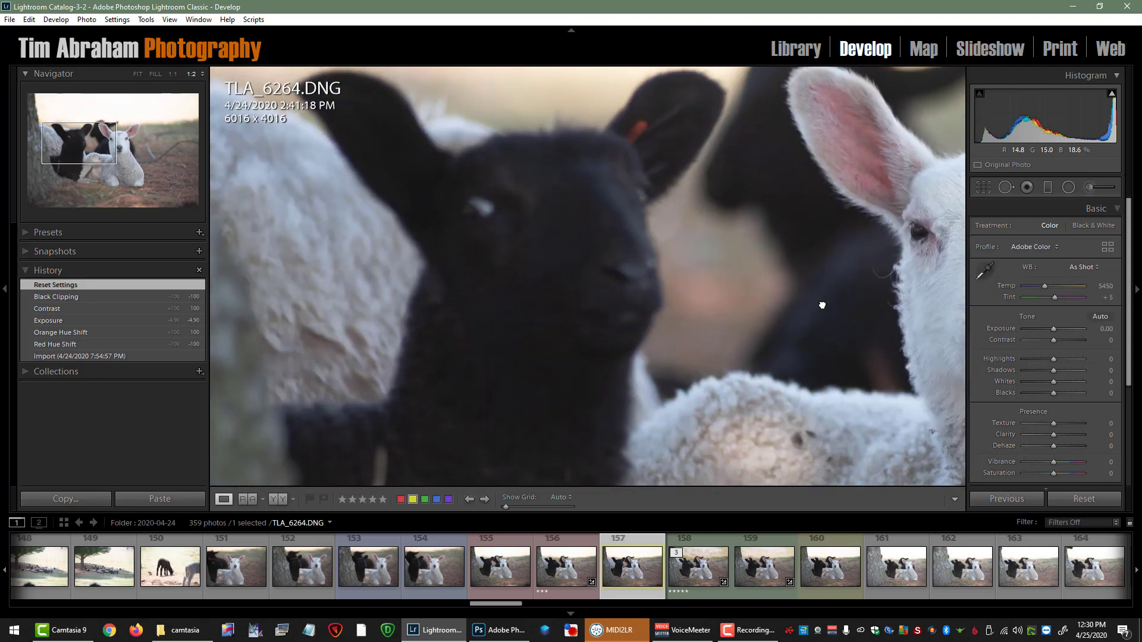
pyautogui.click(827, 570)
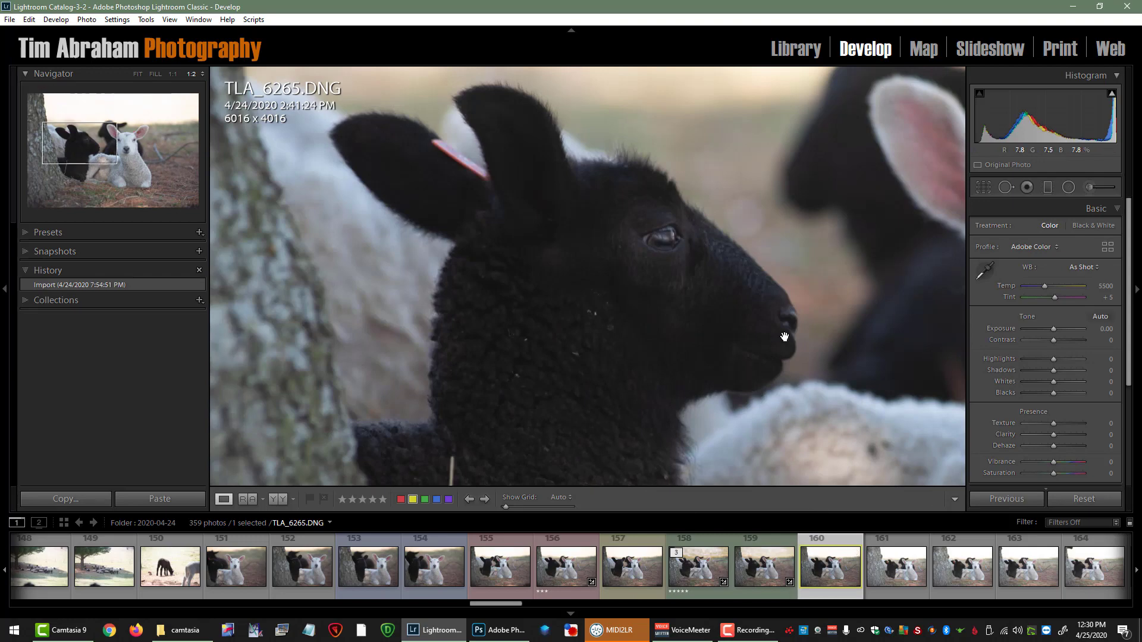
pyautogui.moveTo(700, 266); pyautogui.dragTo(562, 220)
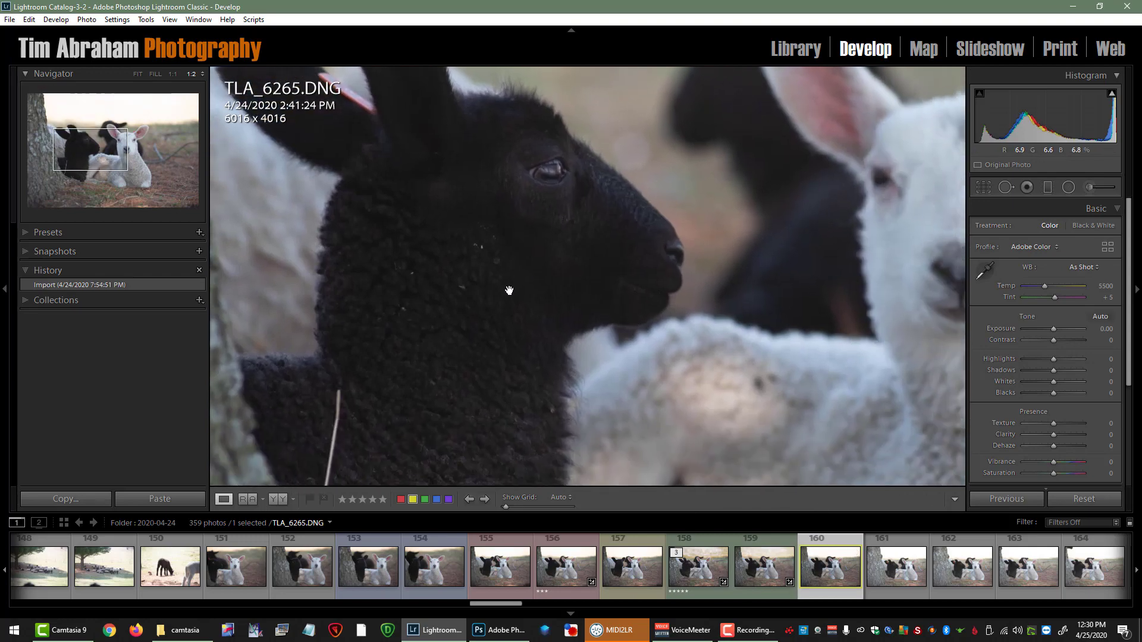
pyautogui.click(524, 272)
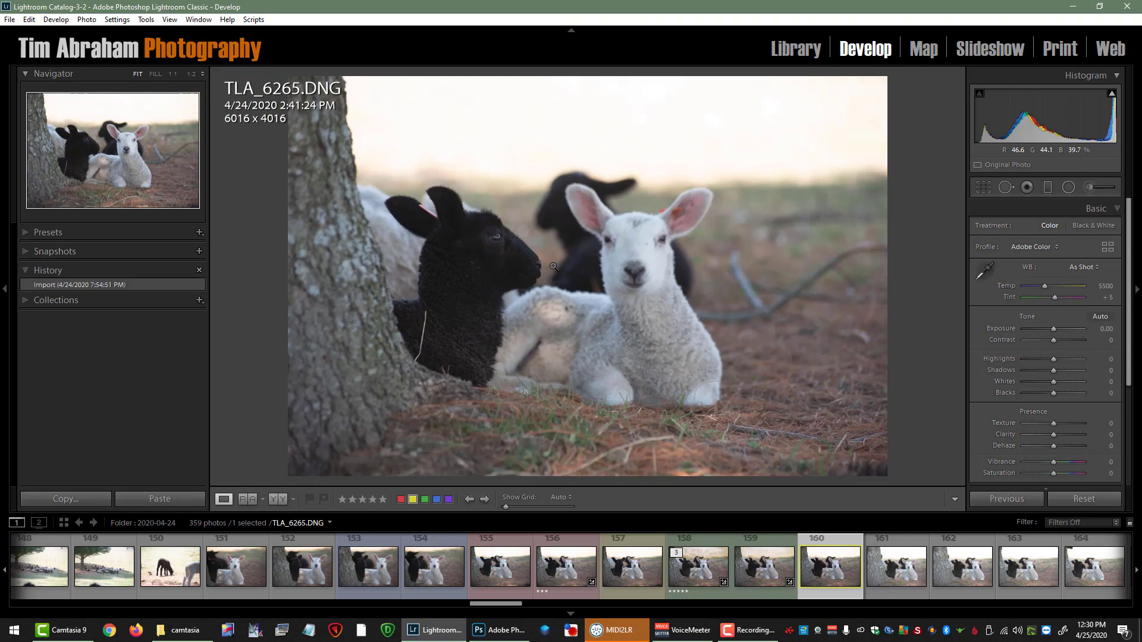
pyautogui.click(646, 262)
pyautogui.click(426, 280)
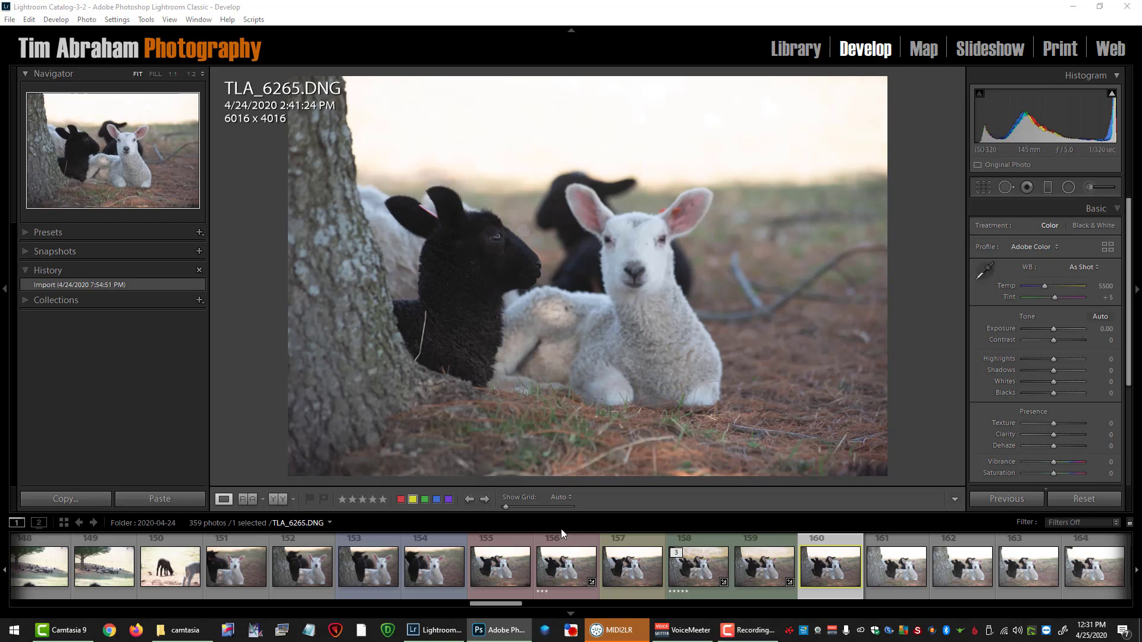
# Select TLA_6264.DNG and TLA_6265.DNG together, open both for editing in Photoshop, and maximize its window
pyautogui.click(626, 573)
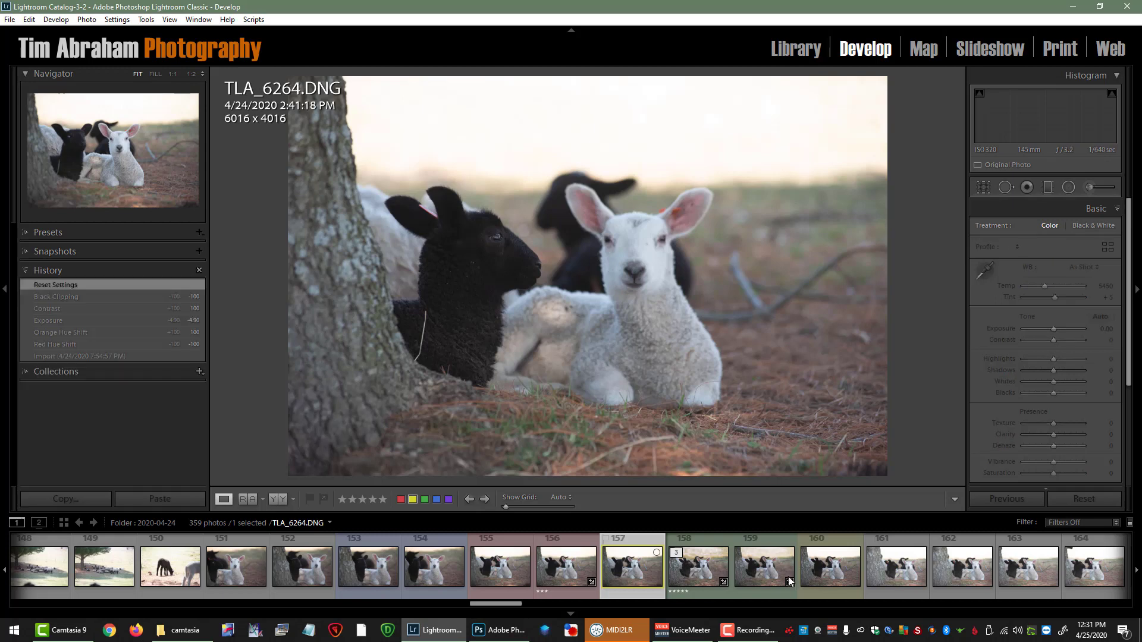
pyautogui.keyDown('ctrl'); pyautogui.click(833, 578); pyautogui.keyUp('ctrl')
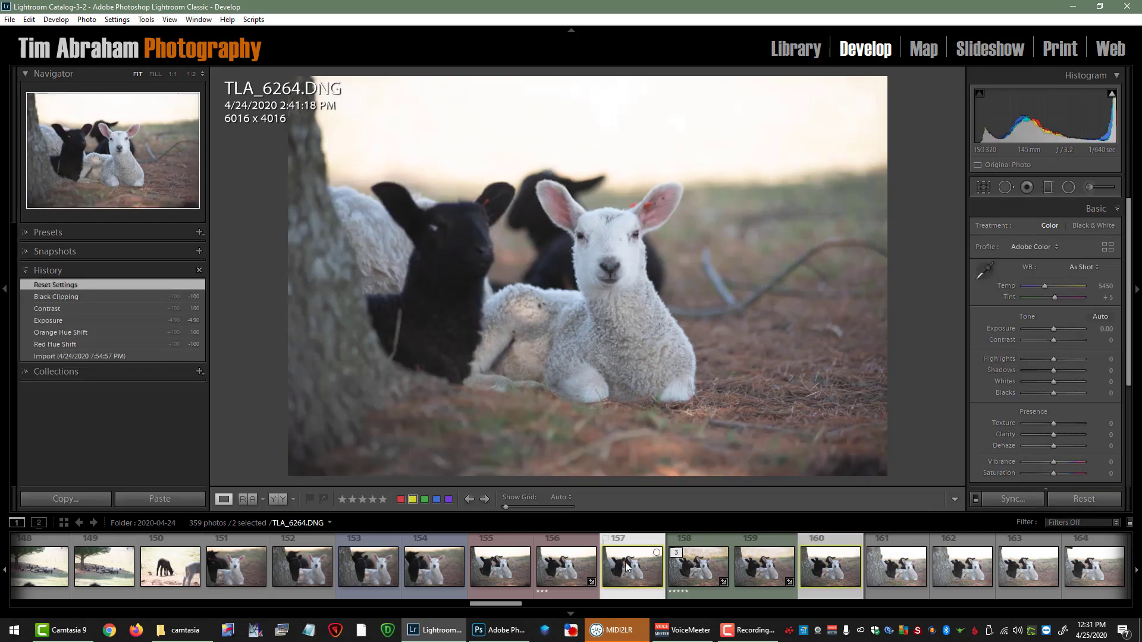
pyautogui.rightClick(626, 566)
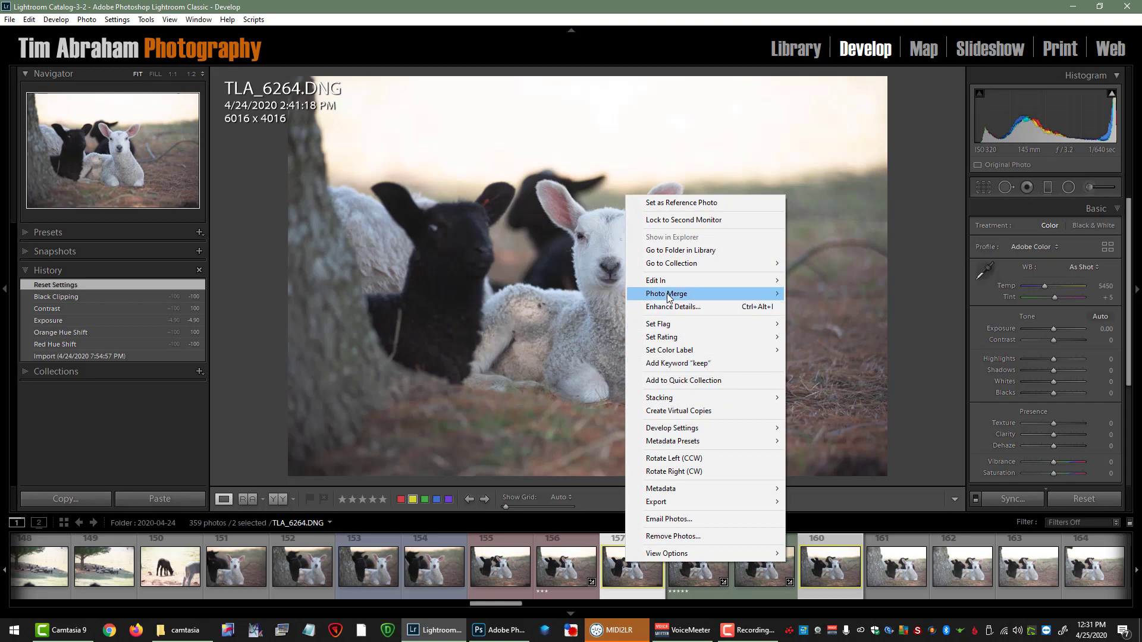
pyautogui.moveTo(667, 282)
pyautogui.click(834, 279)
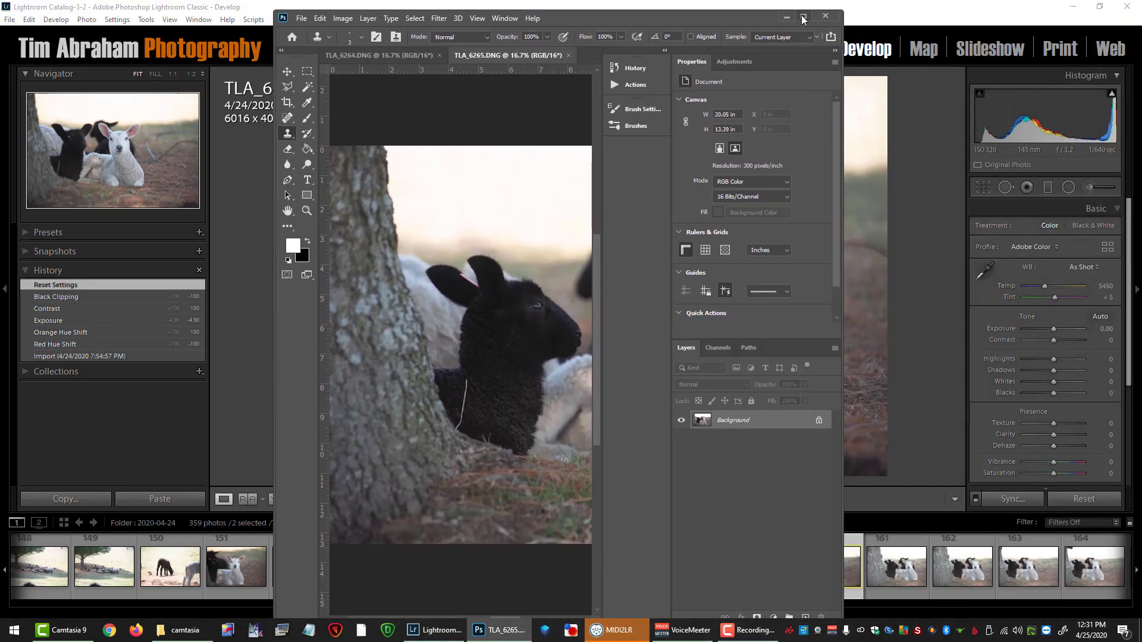
pyautogui.click(801, 17)
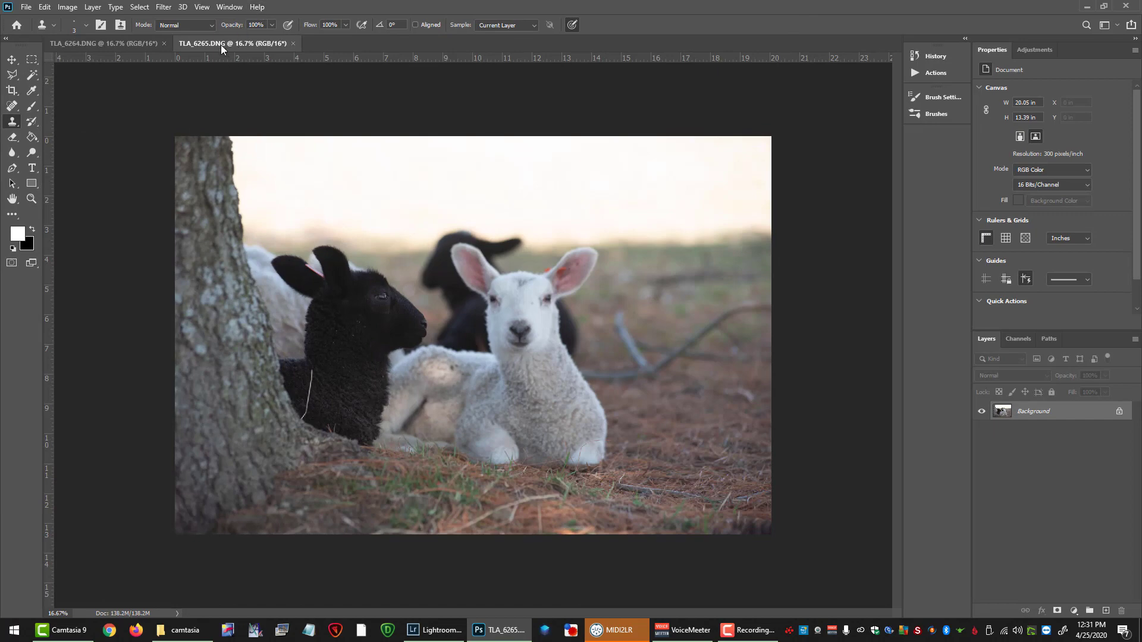
# Compare the TLA_6264.DNG and TLA_6265.DNG documents for framing and for which lamb is in focus
pyautogui.click(103, 43)
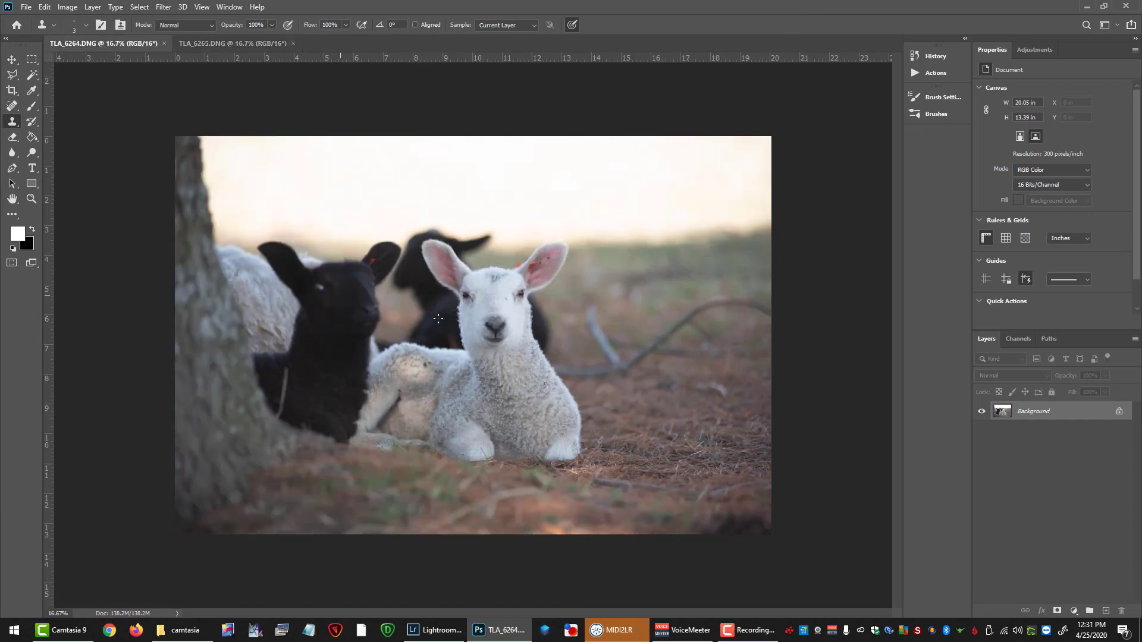
pyautogui.click(226, 43)
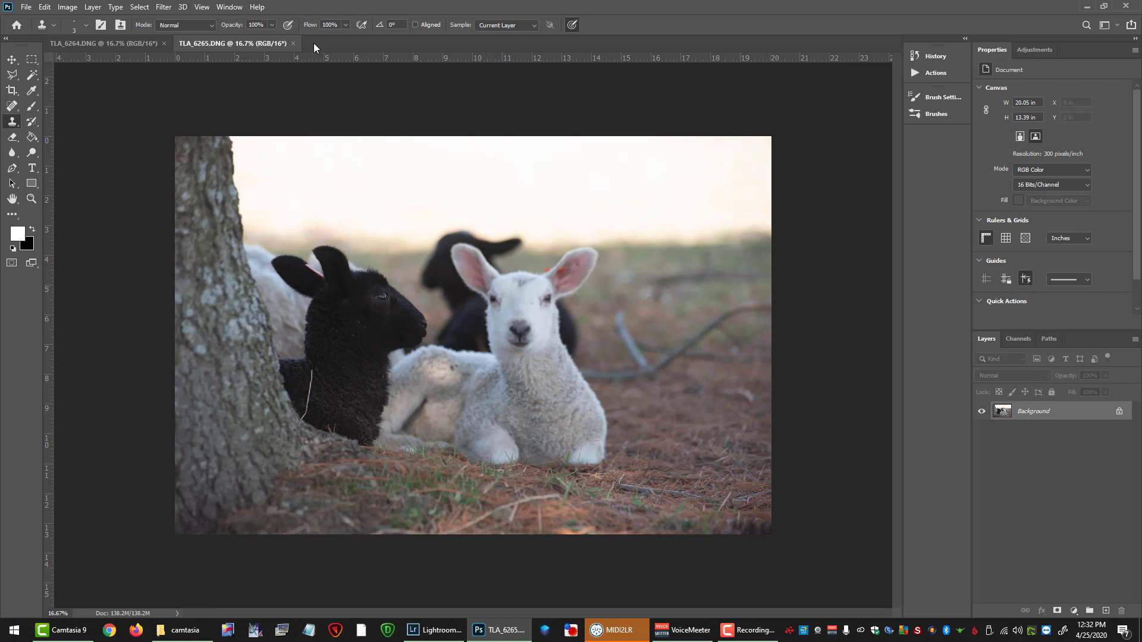
pyautogui.click(101, 44)
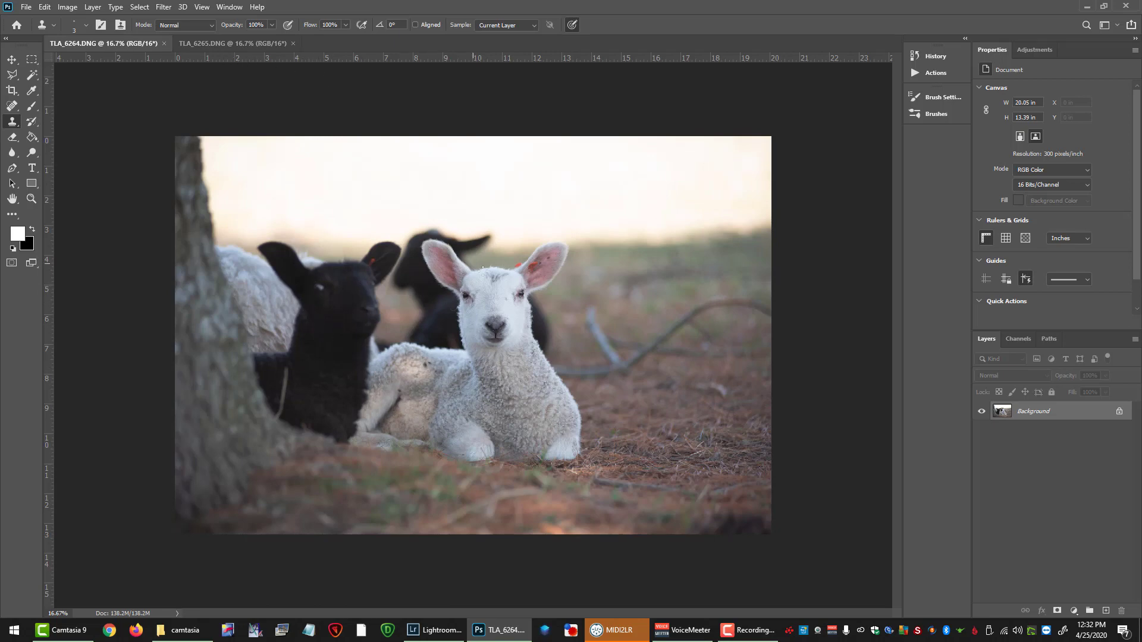
pyautogui.click(222, 43)
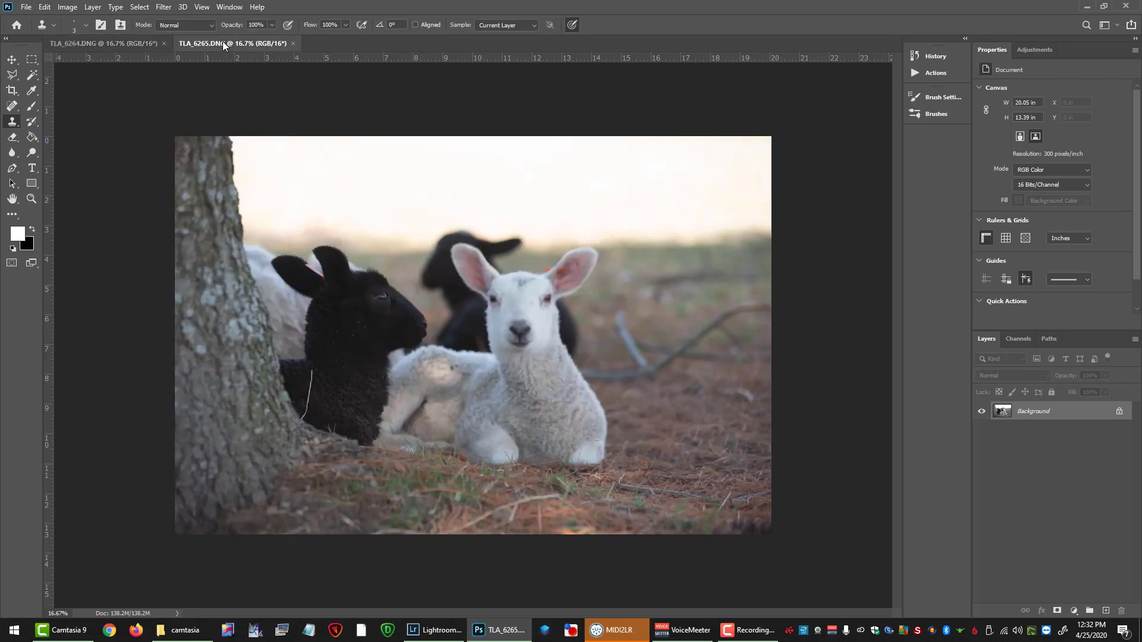
pyautogui.click(119, 43)
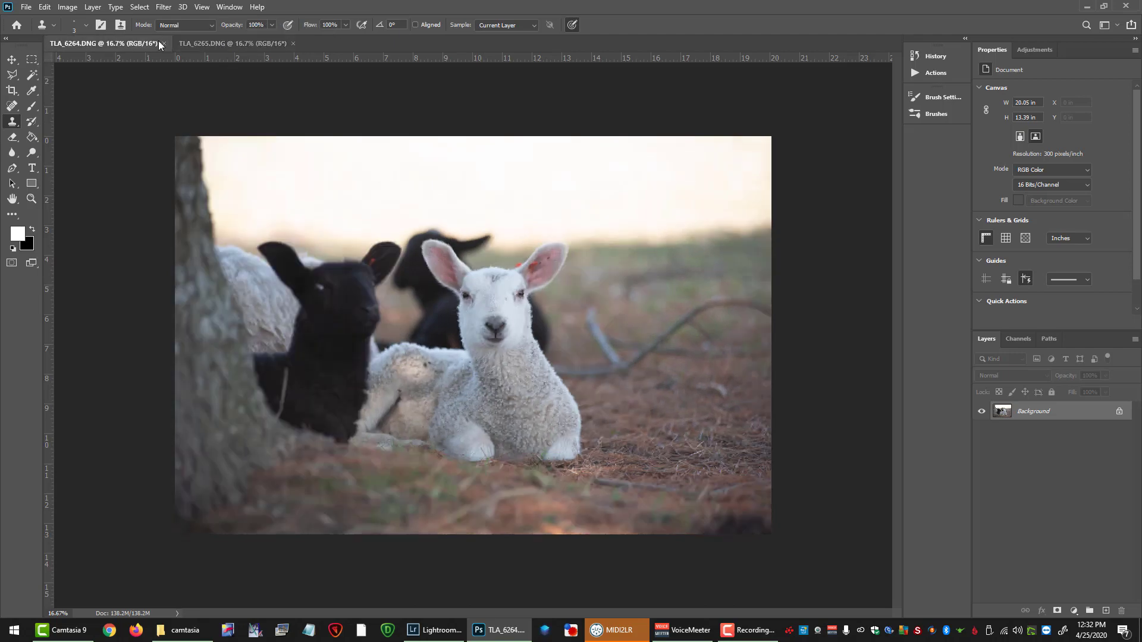
pyautogui.click(201, 43)
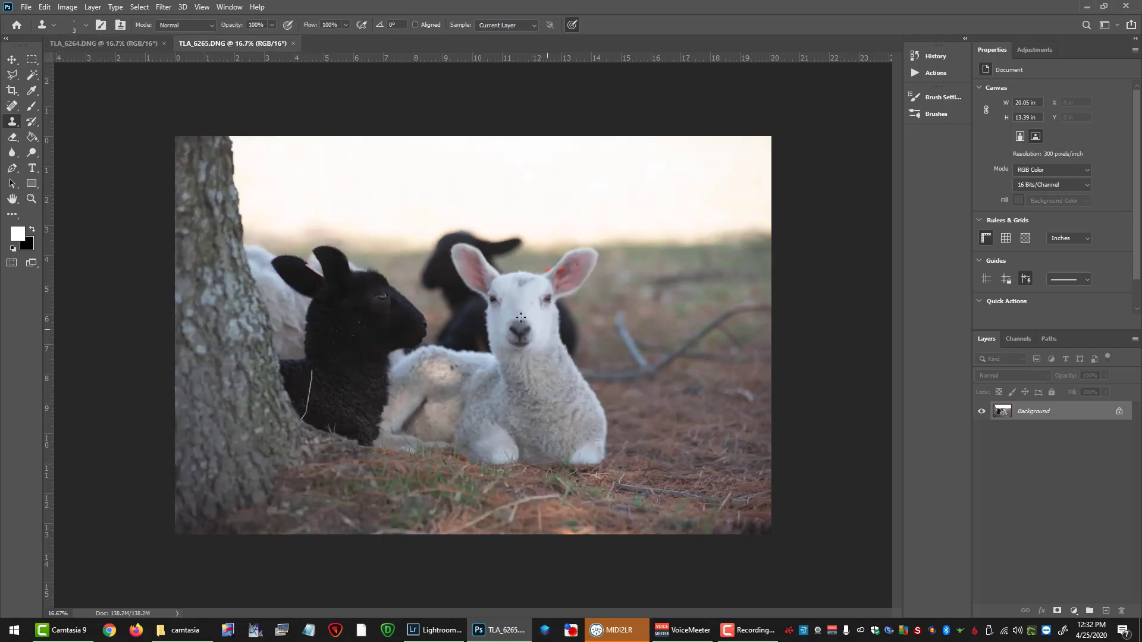
# Copy the entire TLA_6264.DNG image, paste it as a new layer in TLA_6265.DNG, and check it against the background
pyautogui.click(102, 44)
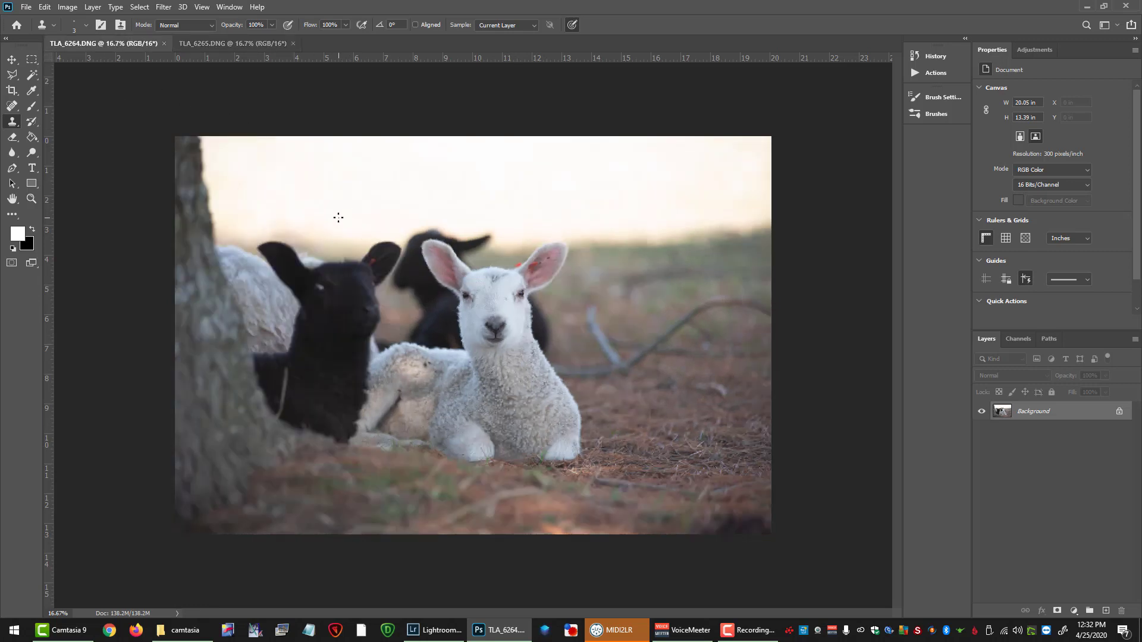
pyautogui.hotkey('ctrl', 'a')
pyautogui.click(206, 43)
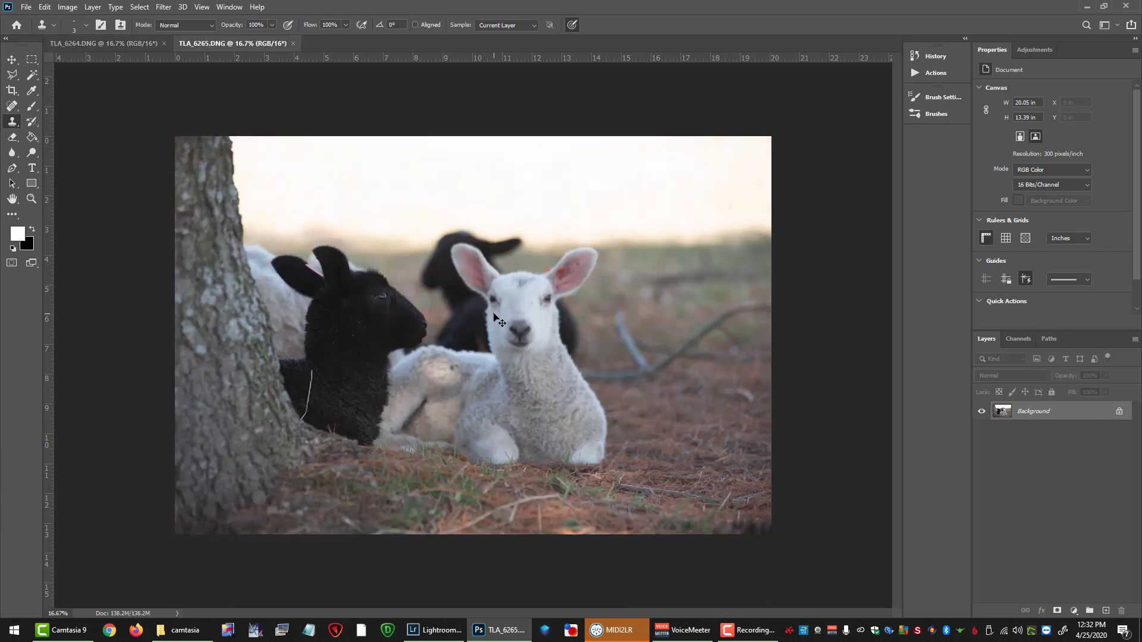
pyautogui.hotkey('ctrl', 'v')
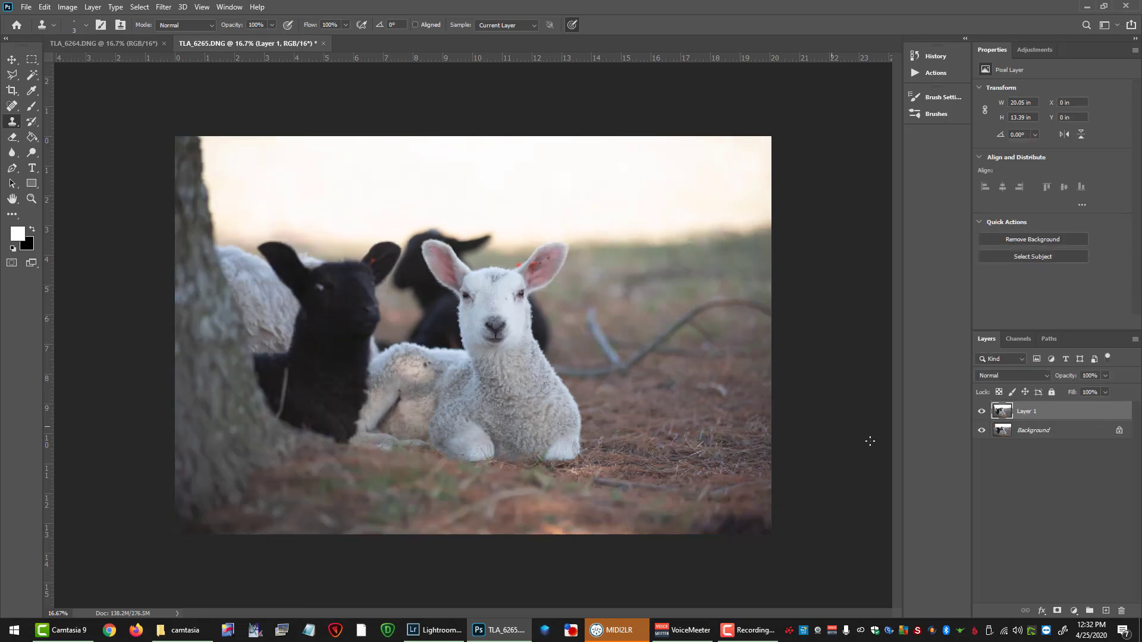
pyautogui.click(982, 411)
pyautogui.click(982, 412)
# Lower the pasted layer's opacity to 52% and move it to X 0.98 in, Y 0.11 in, aligning the white lamb with the background
pyautogui.moveTo(1068, 379); pyautogui.dragTo(1038, 387)
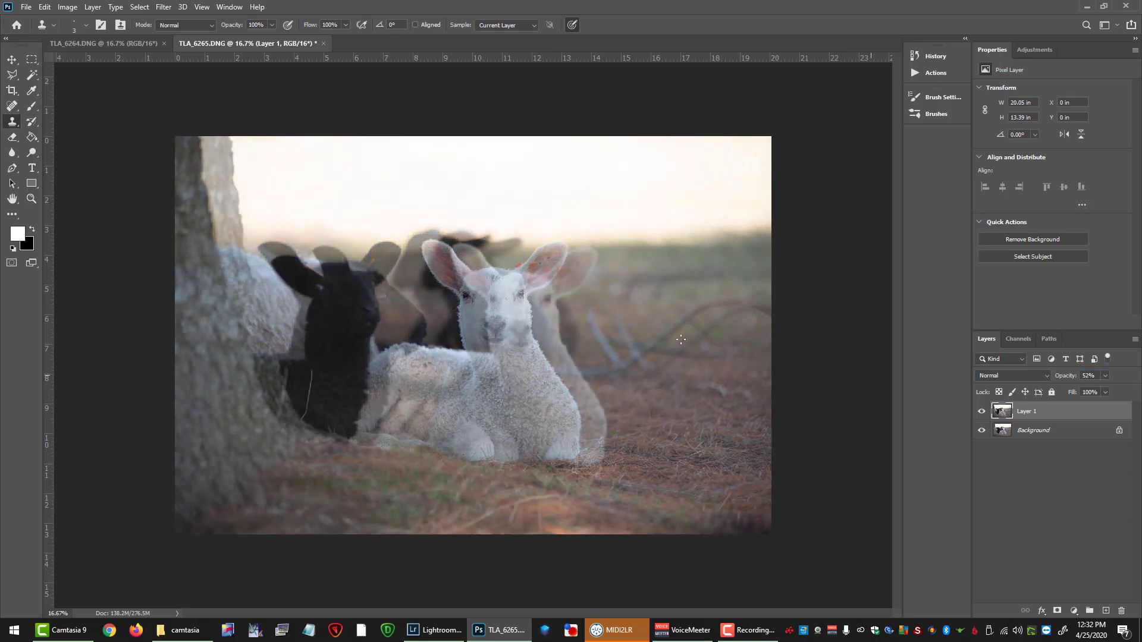
pyautogui.click(11, 62)
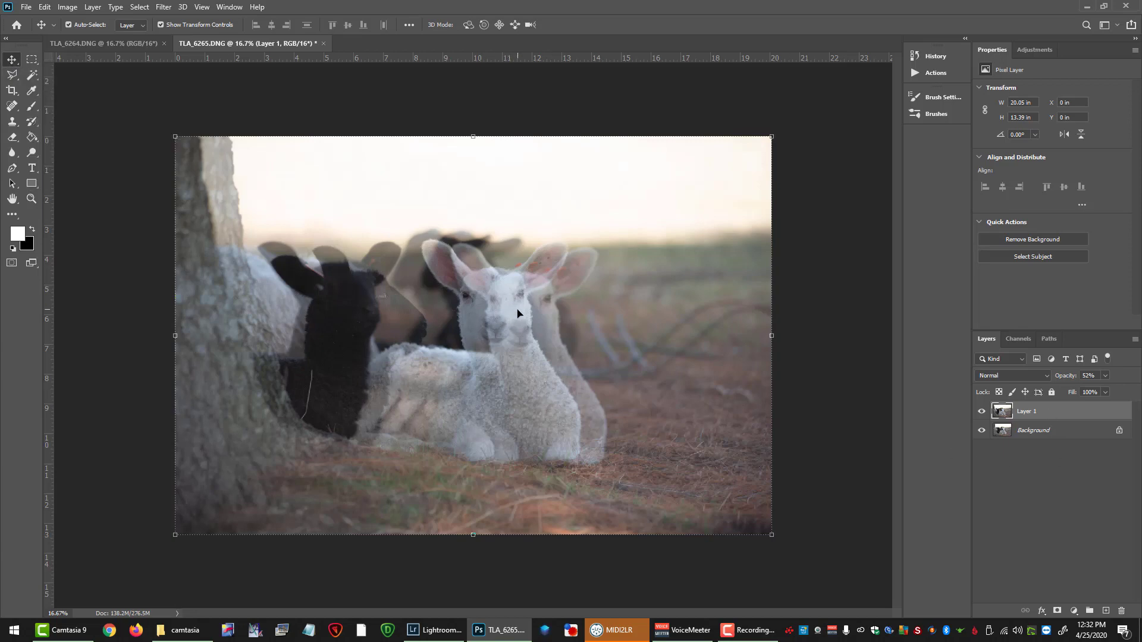
pyautogui.moveTo(516, 310); pyautogui.dragTo(547, 317)
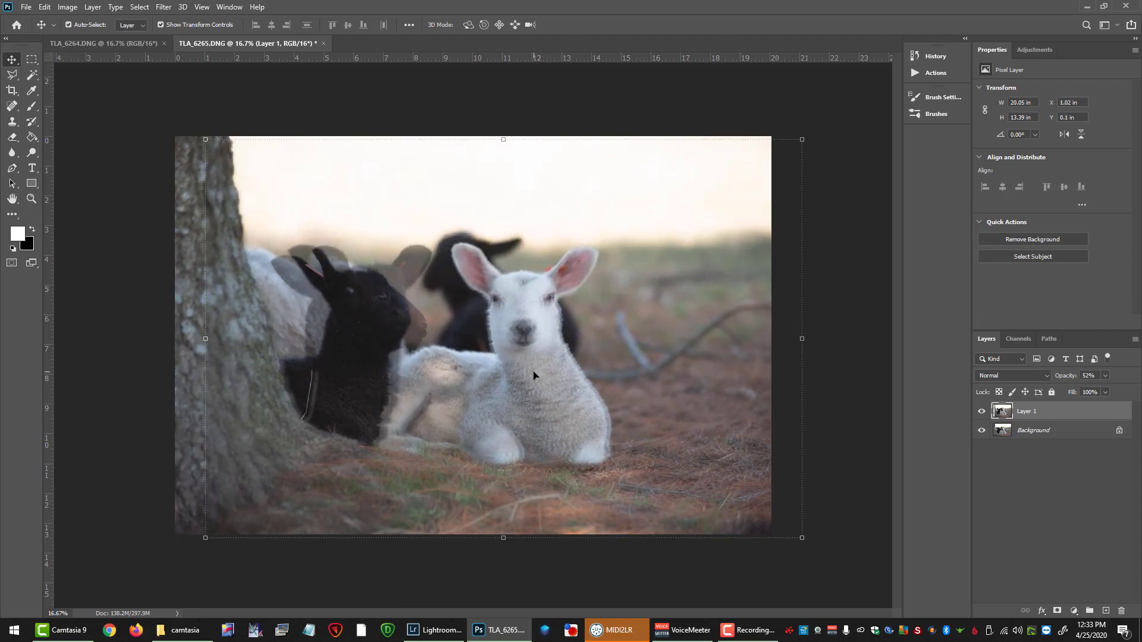
pyautogui.scroll(2, 513, 342)
pyautogui.scroll(3, 516, 358)
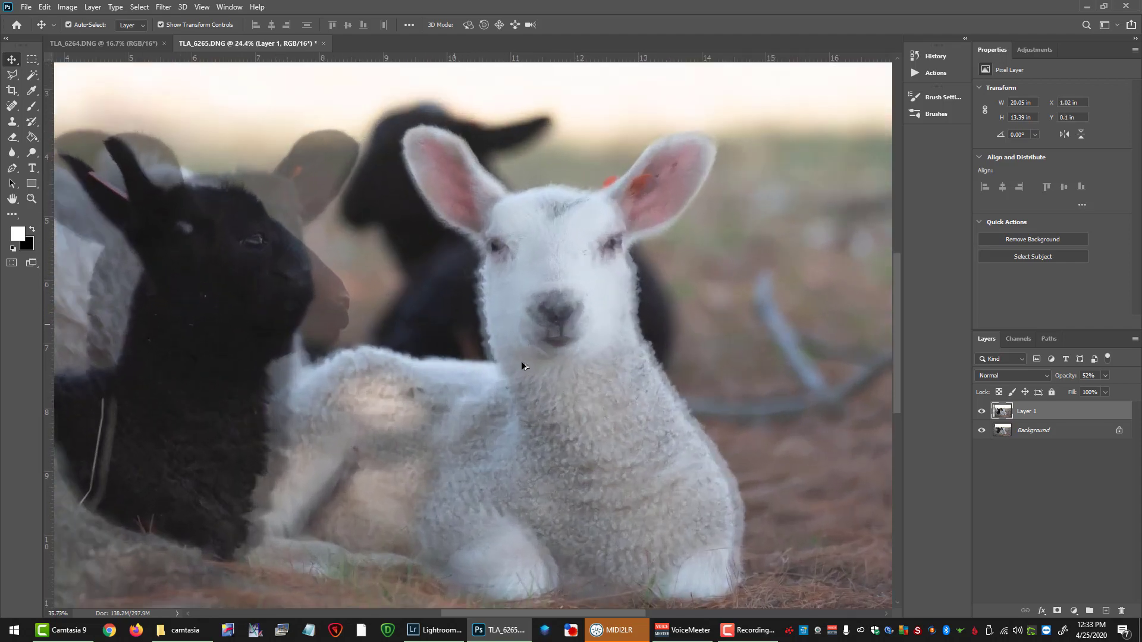
pyautogui.moveTo(539, 256)
pyautogui.mouseDown()
pyautogui.moveTo(534, 274)
pyautogui.moveTo(534, 260)
pyautogui.mouseUp()
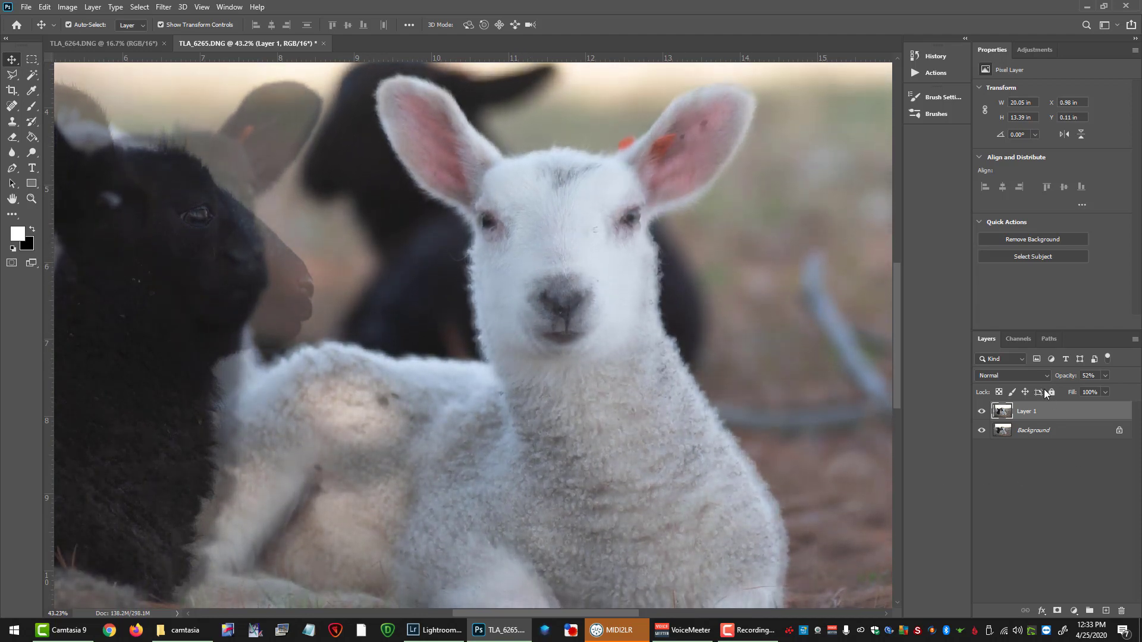
# Restore the pasted layer's opacity to 100%, compare it with the background, and hide it with a black layer mask
pyautogui.moveTo(1054, 379); pyautogui.dragTo(1135, 379)
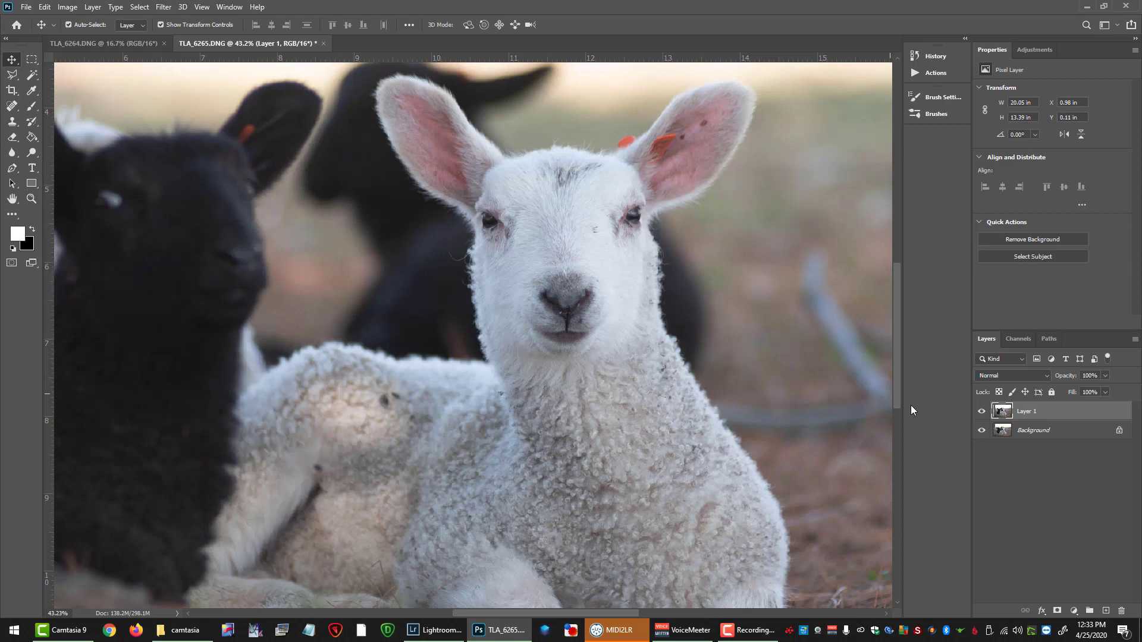
pyautogui.click(981, 413)
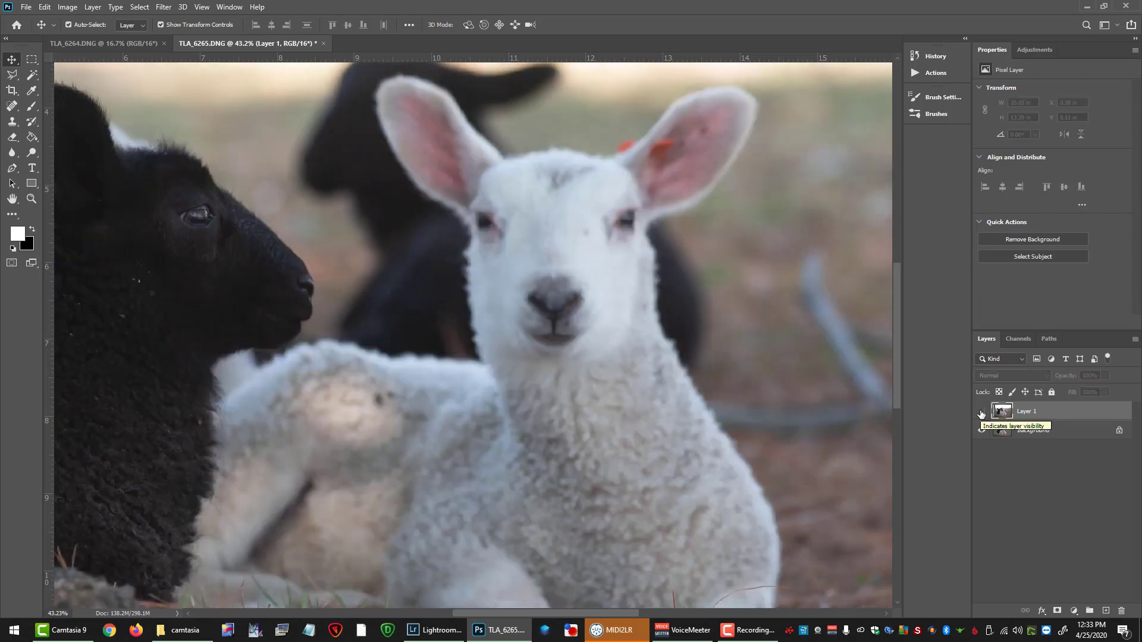
pyautogui.click(981, 413)
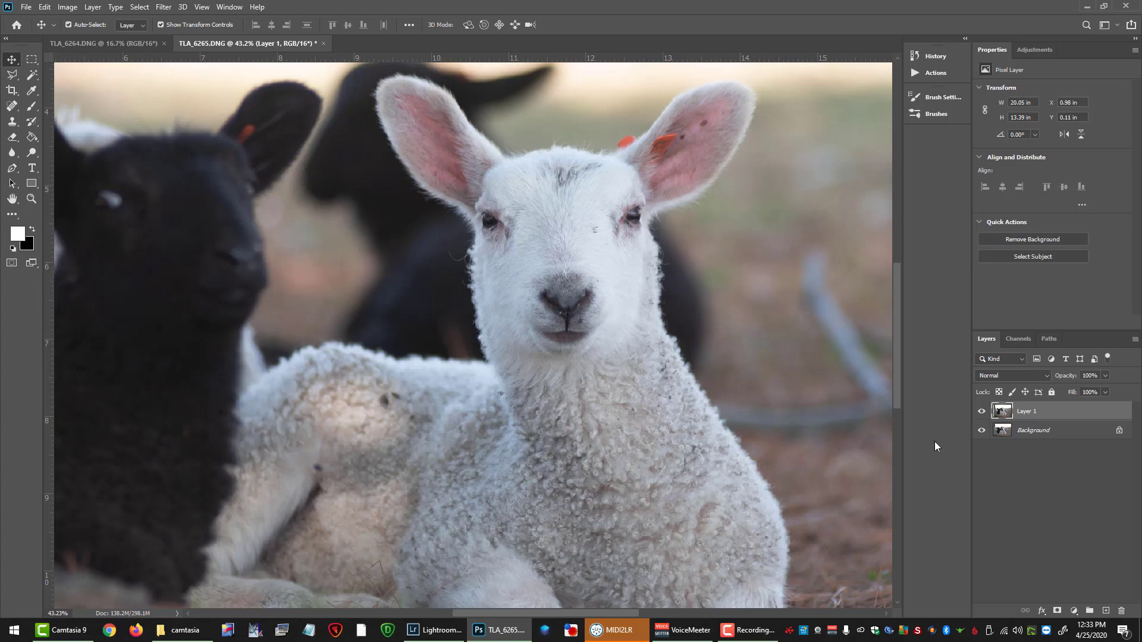
pyautogui.keyDown('alt'); pyautogui.click(1059, 609); pyautogui.keyUp('alt')
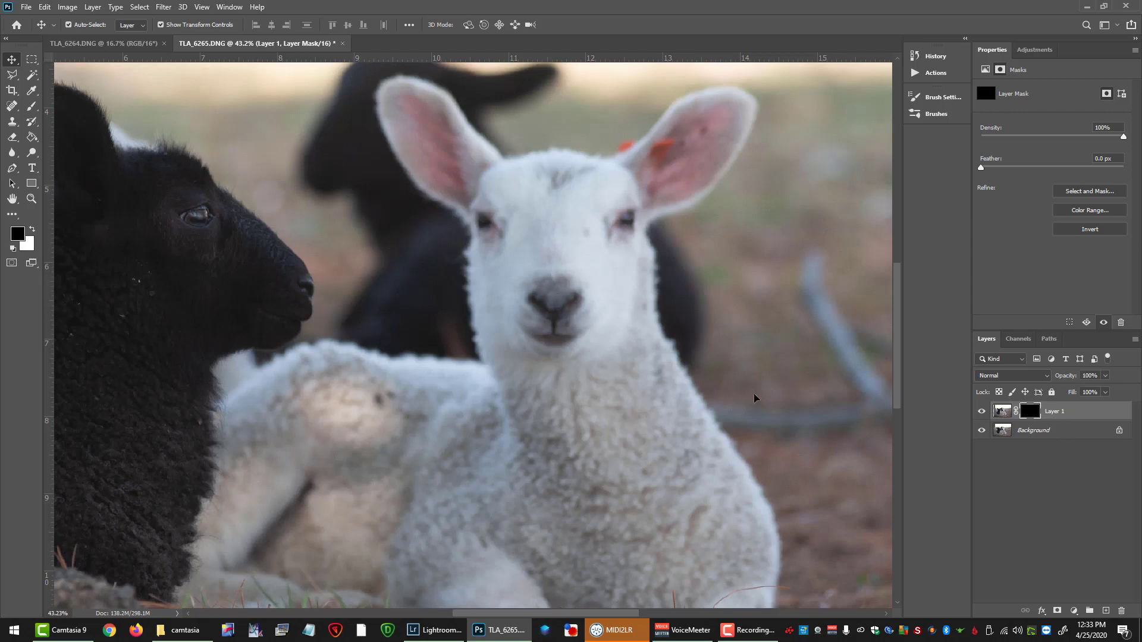
# Paint white on the mask with the Brush over the white lamb's face and the black lamb's head to reveal the pasted layer
pyautogui.click(33, 229)
pyautogui.click(31, 107)
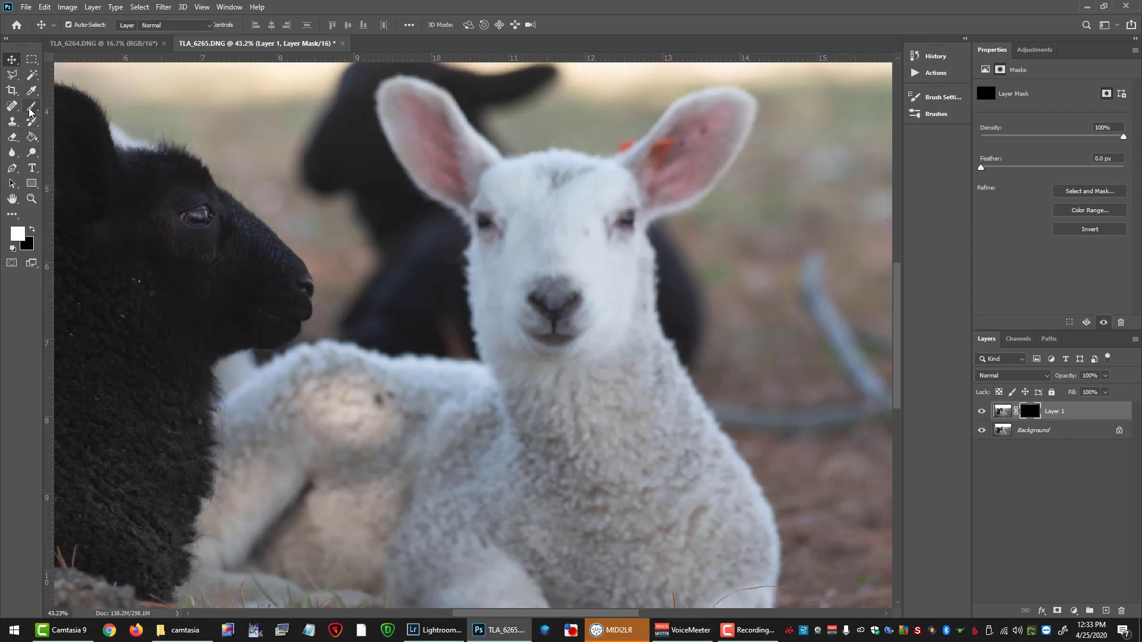
pyautogui.moveTo(567, 298)
pyautogui.mouseDown()
pyautogui.moveTo(720, 326)
pyautogui.moveTo(353, 287)
pyautogui.moveTo(170, 242)
pyautogui.moveTo(204, 229)
pyautogui.mouseUp()
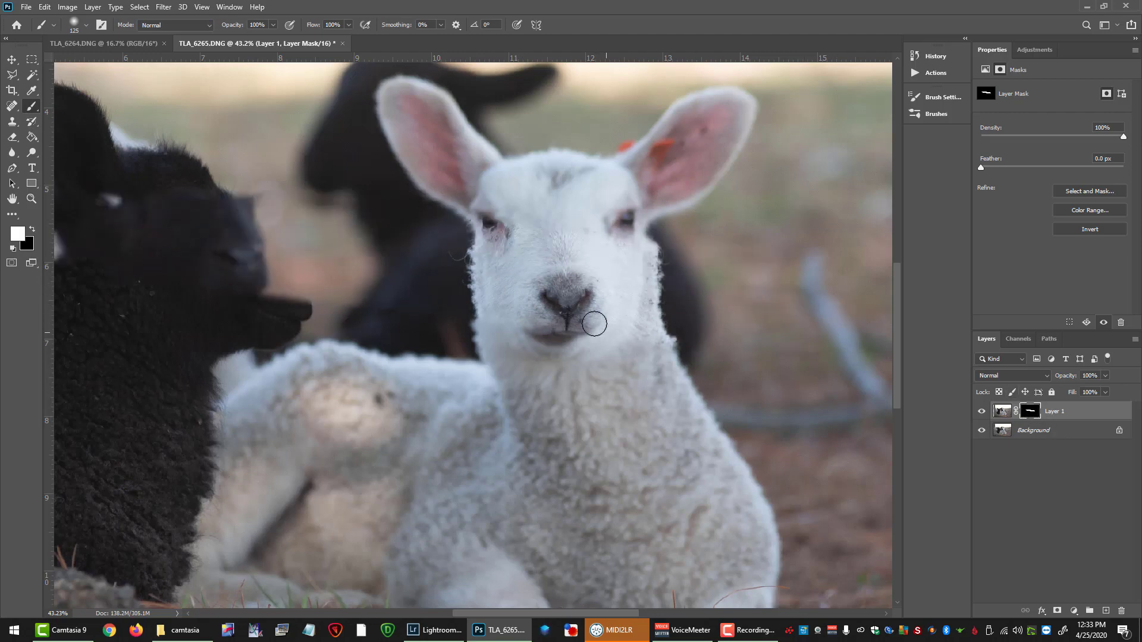
pyautogui.moveTo(420, 233)
pyautogui.mouseDown()
pyautogui.moveTo(522, 198)
pyautogui.moveTo(502, 258)
pyautogui.moveTo(446, 310)
pyautogui.mouseUp()
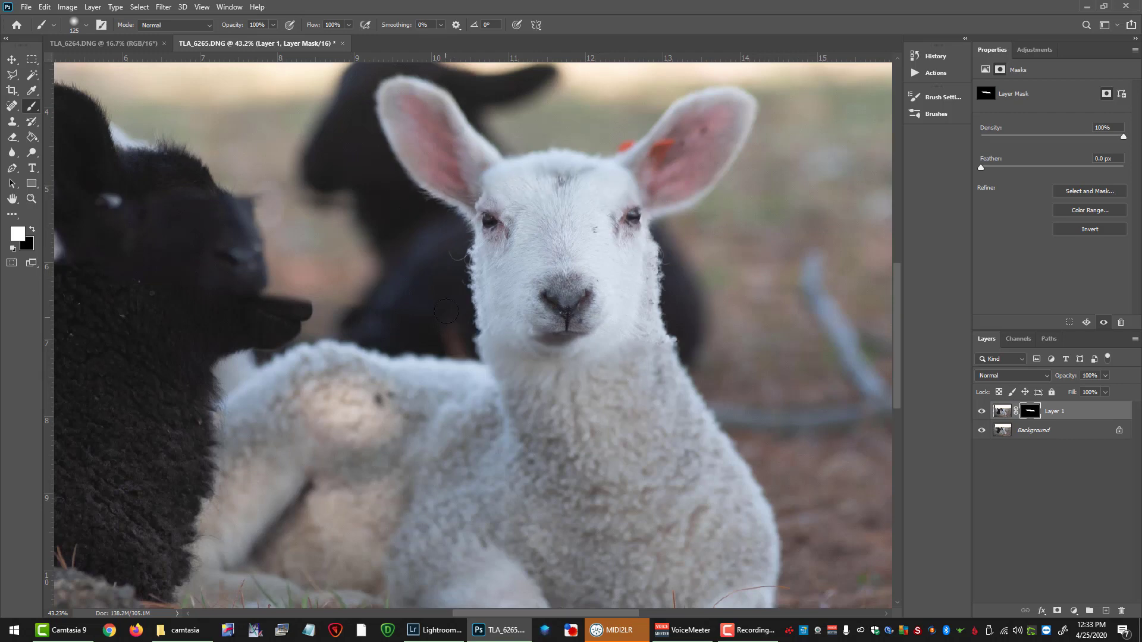
# Enlarge the brush to 1300 and paint black over the revealed faces to hide the pasted layer again
pyautogui.click(32, 230)
pyautogui.press(']')
pyautogui.press(']')
pyautogui.press(']')
pyautogui.press(']')
pyautogui.press(']')
pyautogui.press(']')
pyautogui.press(']')
pyautogui.press(']')
pyautogui.press(']')
pyautogui.press(']')
pyautogui.press(']')
pyautogui.press(']')
pyautogui.press(']')
pyautogui.press(']')
pyautogui.moveTo(415, 245)
pyautogui.mouseDown()
pyautogui.moveTo(515, 232)
pyautogui.moveTo(112, 106)
pyautogui.moveTo(367, 471)
pyautogui.mouseUp()
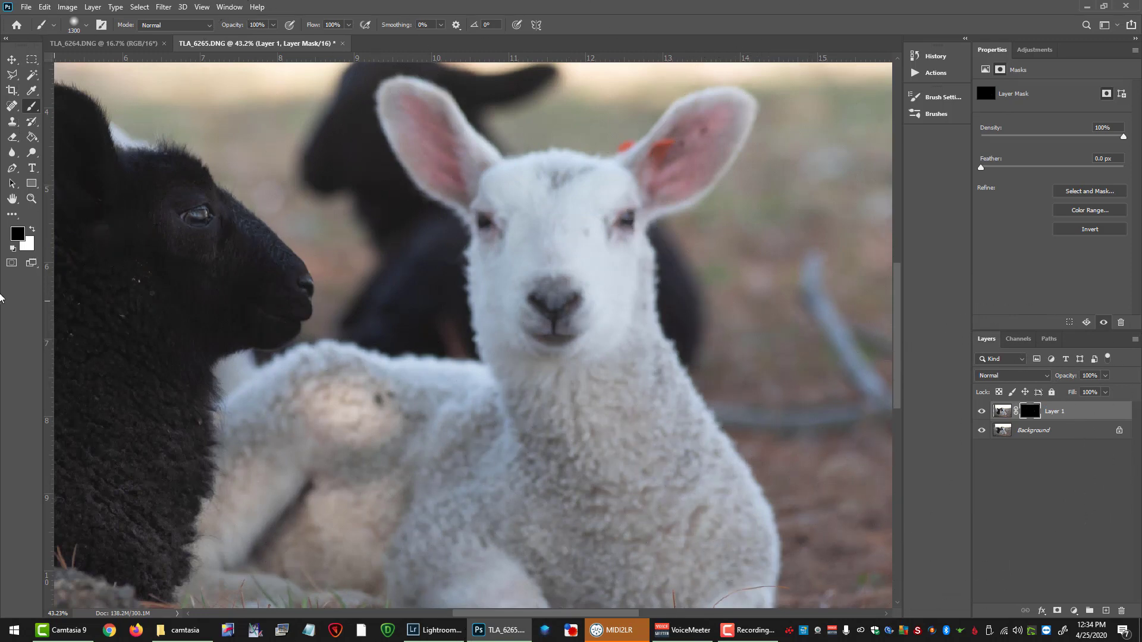
# Target Layer 1's mask and set up a white brush at 165 px with 0% hardness
pyautogui.click(32, 230)
pyautogui.click(999, 413)
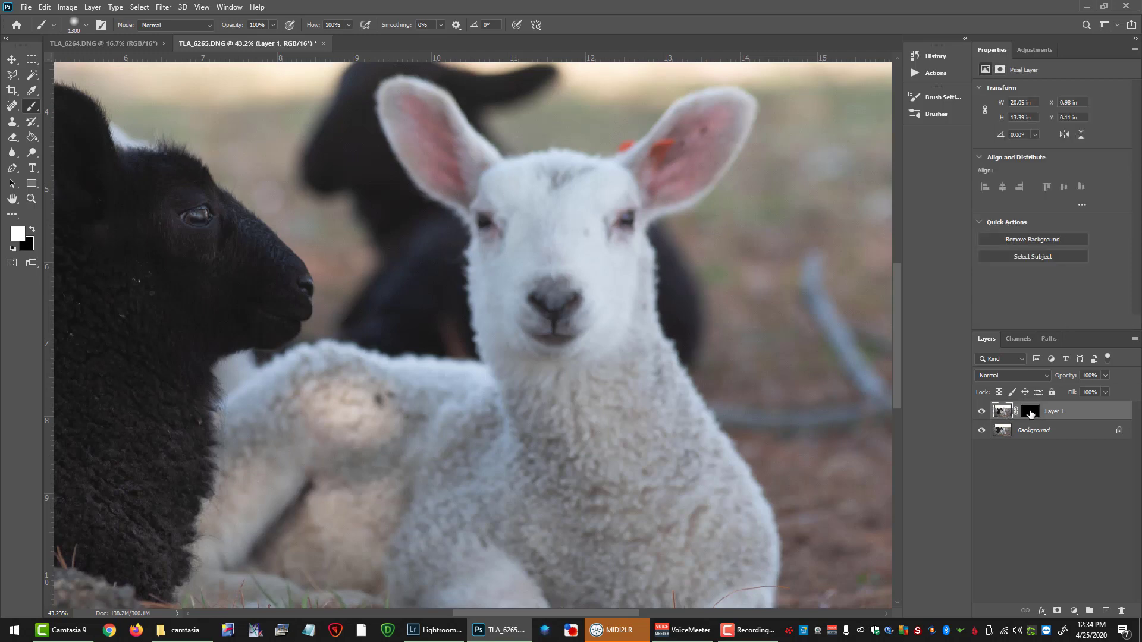
pyautogui.click(1029, 415)
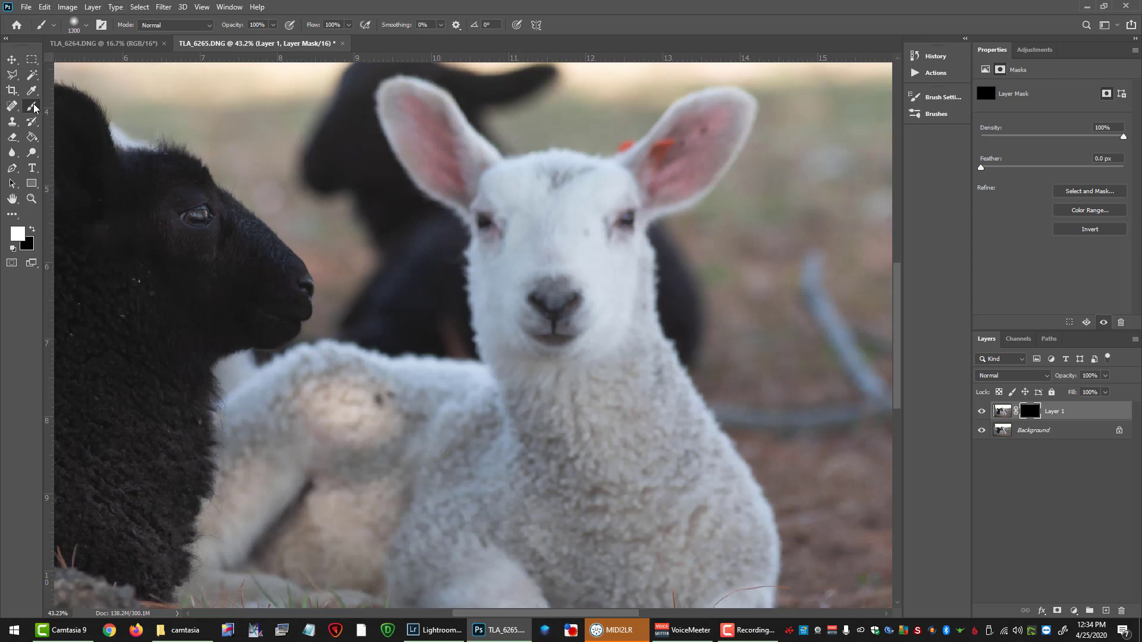
pyautogui.click(76, 27)
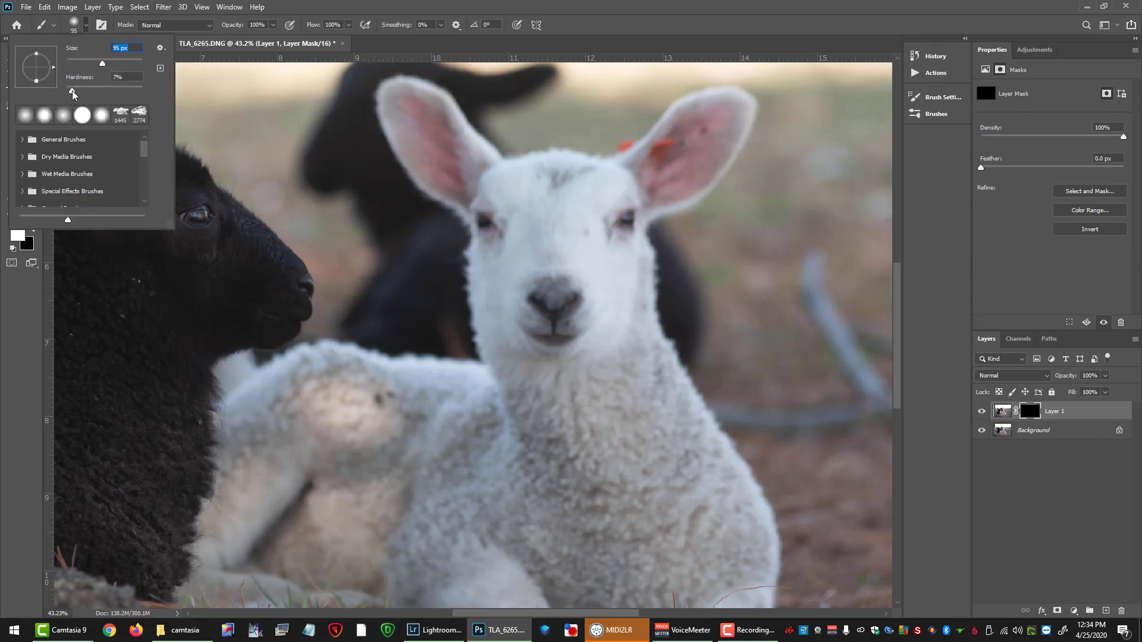
pyautogui.moveTo(72, 90); pyautogui.dragTo(162, 95)
pyautogui.moveTo(62, 91); pyautogui.dragTo(40, 91)
pyautogui.moveTo(114, 58); pyautogui.dragTo(117, 58)
pyautogui.click(10, 299)
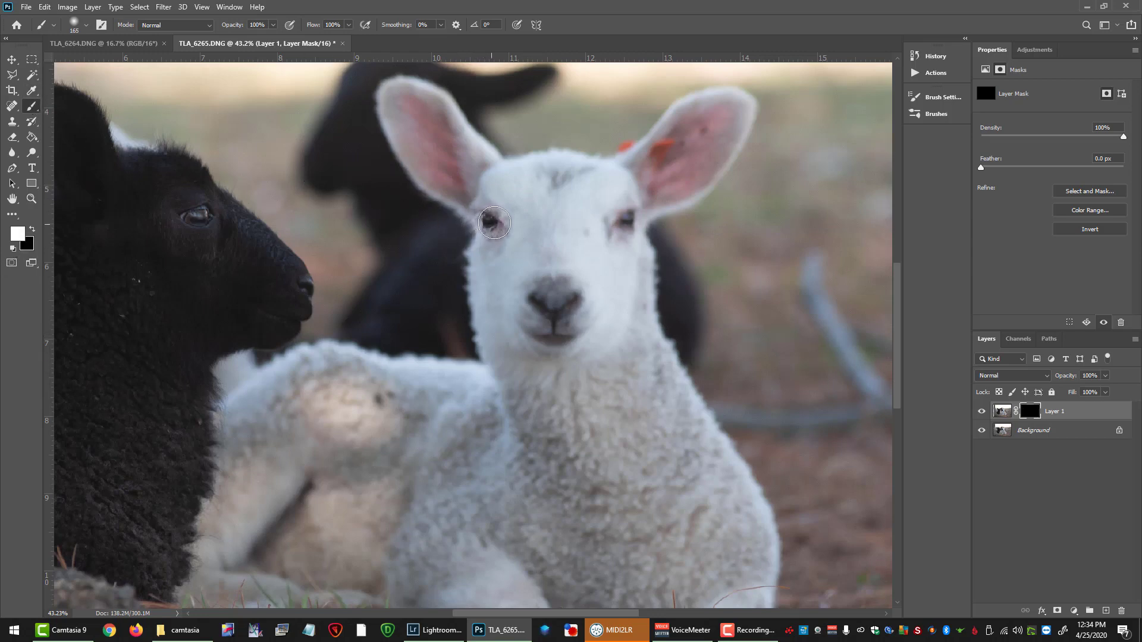
# Paint white on the mask over the white lamb's forehead, eyes and untagged ear to reveal the sharp layer
pyautogui.moveTo(582, 230)
pyautogui.mouseDown()
pyautogui.moveTo(632, 214)
pyautogui.moveTo(521, 207)
pyautogui.mouseUp()
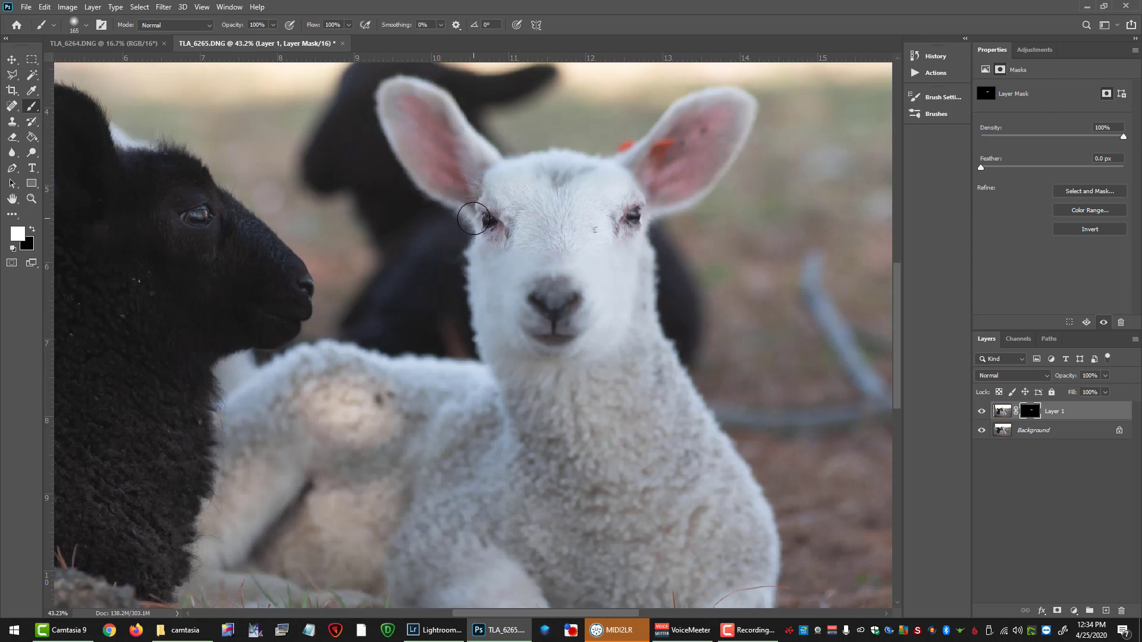
pyautogui.moveTo(474, 218)
pyautogui.mouseDown()
pyautogui.moveTo(421, 179)
pyautogui.moveTo(386, 113)
pyautogui.moveTo(386, 88)
pyautogui.moveTo(436, 99)
pyautogui.mouseUp()
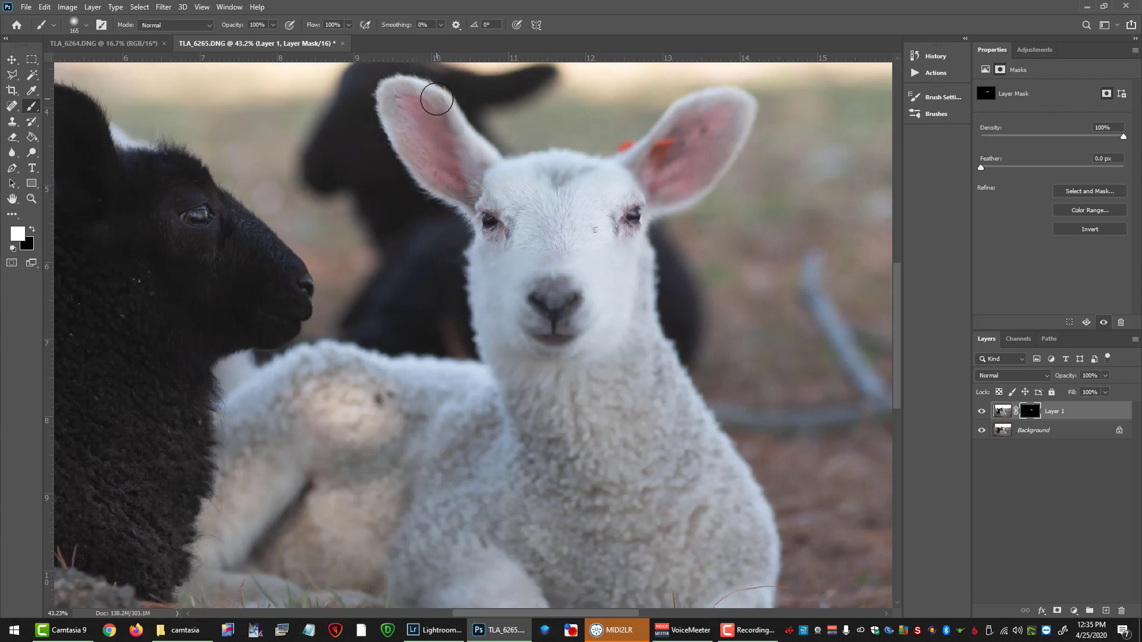
pyautogui.scroll(3, 427, 116)
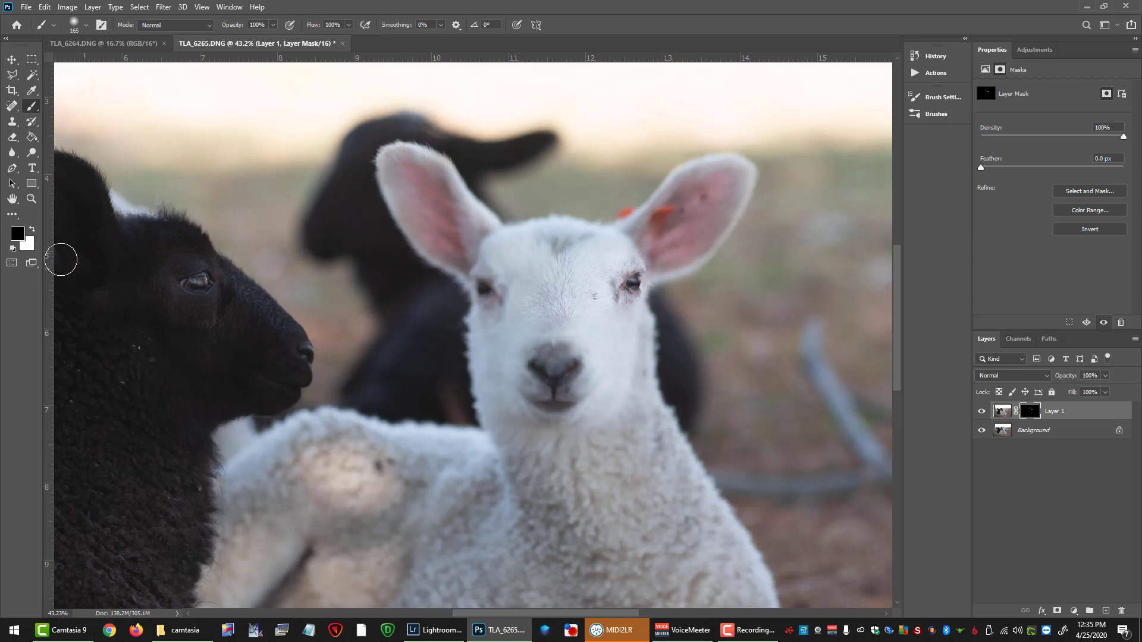
# Paint black on the mask over the spill around the untagged ear and the background lamb's head
pyautogui.click(33, 227)
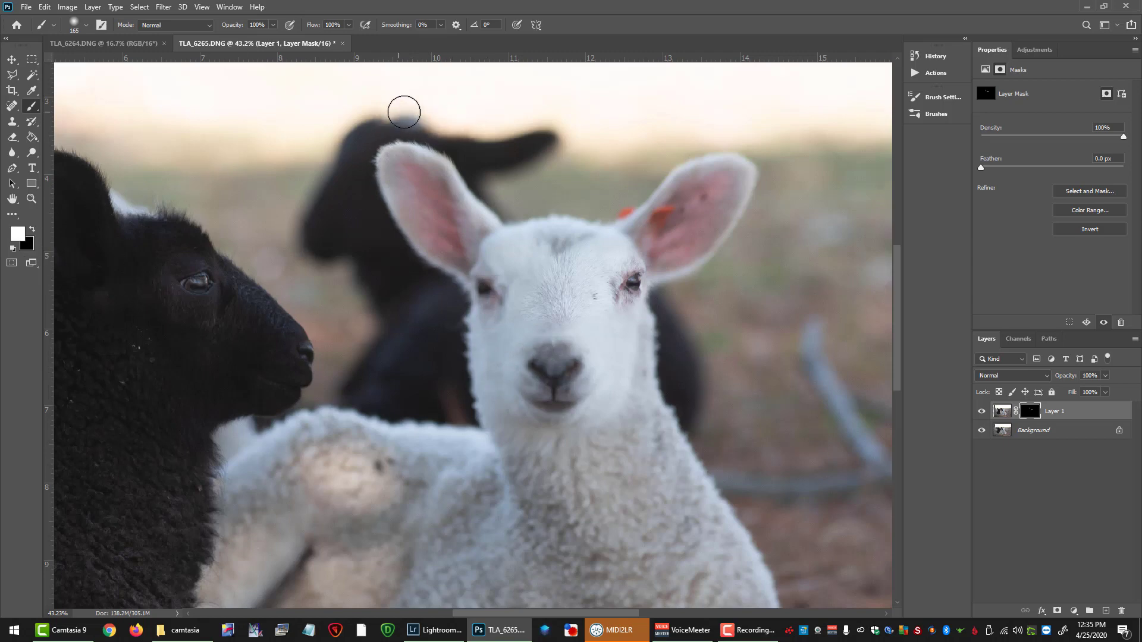
pyautogui.click(33, 228)
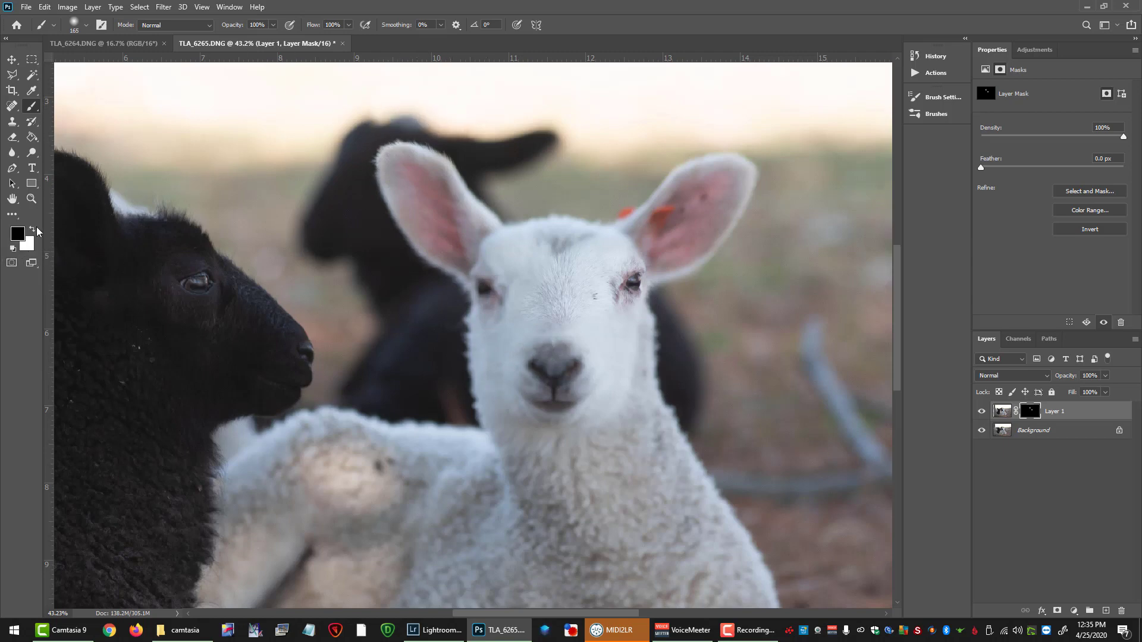
pyautogui.moveTo(369, 120)
pyautogui.mouseDown()
pyautogui.moveTo(444, 105)
pyautogui.moveTo(423, 119)
pyautogui.moveTo(469, 130)
pyautogui.moveTo(391, 100)
pyautogui.moveTo(444, 124)
pyautogui.moveTo(380, 119)
pyautogui.mouseUp()
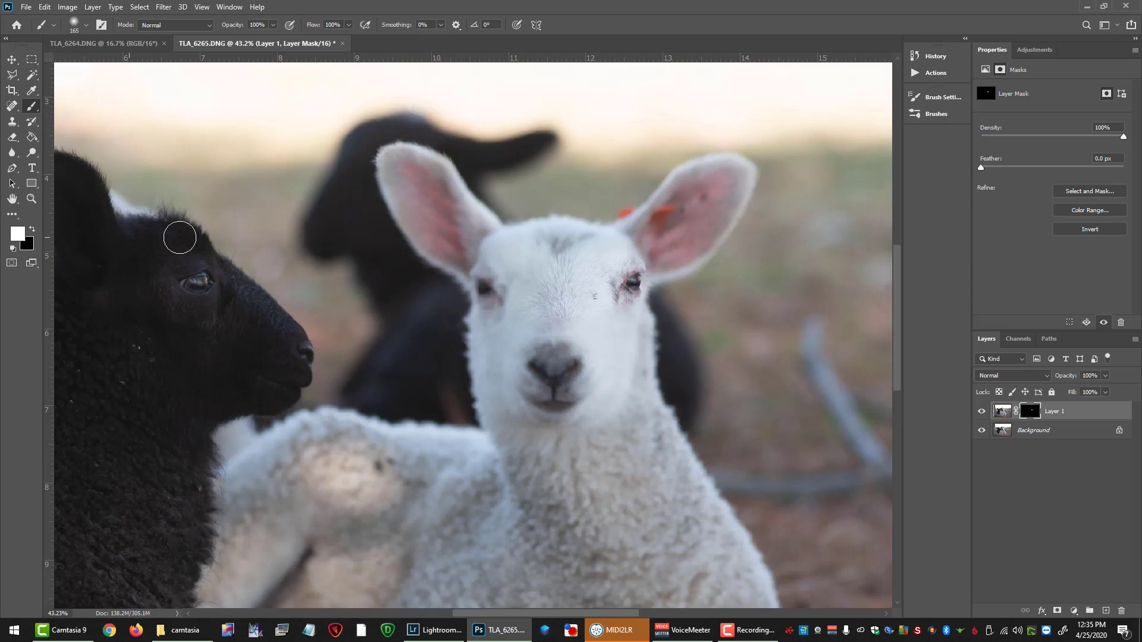
# Paint white on the mask over both of the white lamb's ears and the top of its head
pyautogui.moveTo(461, 270); pyautogui.dragTo(409, 224)
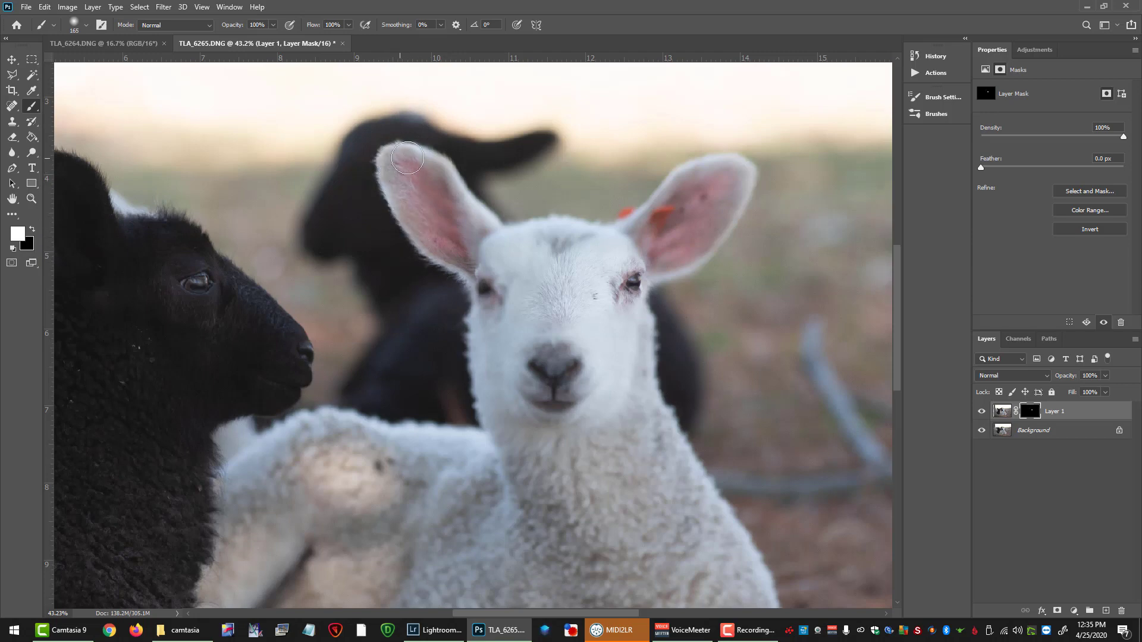
pyautogui.moveTo(431, 165); pyautogui.dragTo(486, 225)
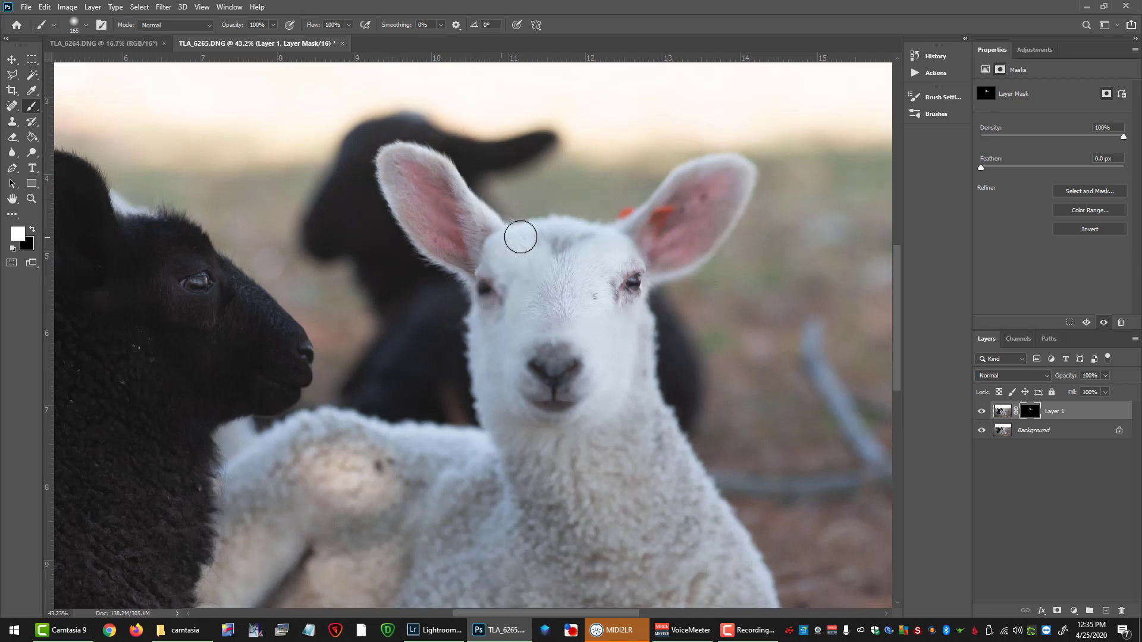
pyautogui.moveTo(537, 237)
pyautogui.mouseDown()
pyautogui.moveTo(581, 234)
pyautogui.moveTo(551, 229)
pyautogui.moveTo(572, 223)
pyautogui.moveTo(593, 229)
pyautogui.moveTo(559, 231)
pyautogui.moveTo(623, 242)
pyautogui.moveTo(652, 222)
pyautogui.moveTo(623, 225)
pyautogui.moveTo(703, 170)
pyautogui.moveTo(683, 203)
pyautogui.mouseUp()
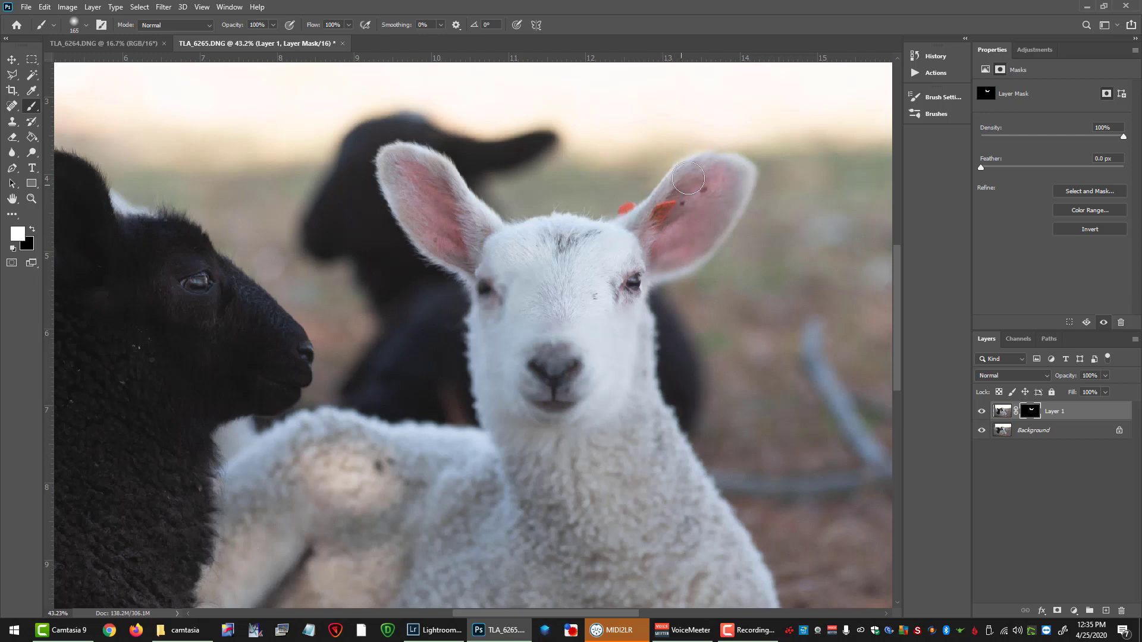
pyautogui.moveTo(737, 171); pyautogui.dragTo(750, 169)
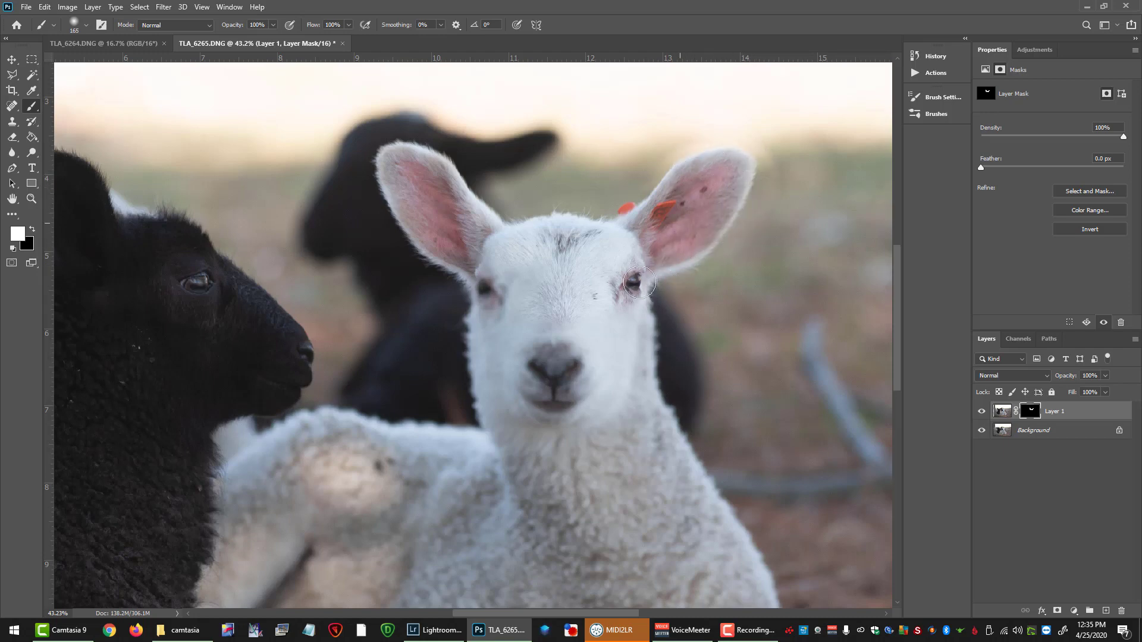
# Reveal the white lamb's cheek, back and hindquarters on the mask, and paint black over the spill onto the black lamb
pyautogui.moveTo(564, 269)
pyautogui.mouseDown()
pyautogui.moveTo(512, 304)
pyautogui.moveTo(564, 246)
pyautogui.moveTo(496, 295)
pyautogui.moveTo(515, 434)
pyautogui.moveTo(539, 417)
pyautogui.moveTo(483, 314)
pyautogui.moveTo(479, 330)
pyautogui.moveTo(457, 328)
pyautogui.moveTo(482, 293)
pyautogui.mouseUp()
pyautogui.moveTo(471, 354)
pyautogui.mouseDown()
pyautogui.moveTo(494, 428)
pyautogui.moveTo(326, 420)
pyautogui.moveTo(262, 500)
pyautogui.moveTo(311, 438)
pyautogui.moveTo(311, 479)
pyautogui.moveTo(361, 473)
pyautogui.moveTo(323, 523)
pyautogui.moveTo(258, 555)
pyautogui.moveTo(255, 591)
pyautogui.moveTo(296, 555)
pyautogui.moveTo(222, 522)
pyautogui.moveTo(229, 547)
pyautogui.mouseUp()
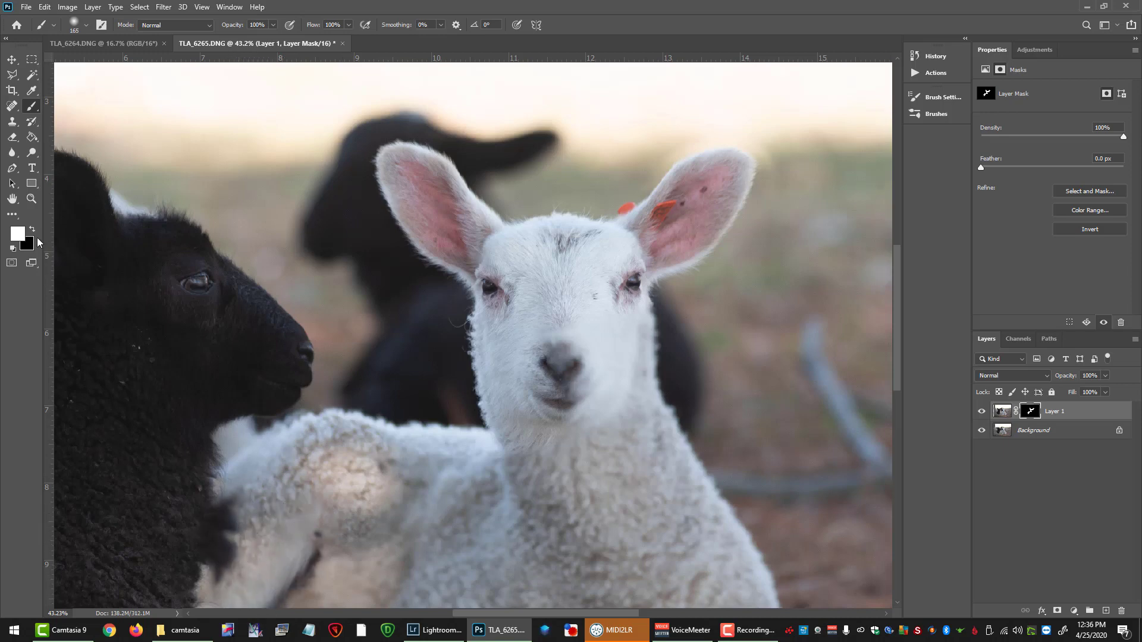
pyautogui.moveTo(186, 510)
pyautogui.mouseDown()
pyautogui.moveTo(222, 508)
pyautogui.moveTo(221, 542)
pyautogui.moveTo(202, 587)
pyautogui.moveTo(225, 470)
pyautogui.mouseUp()
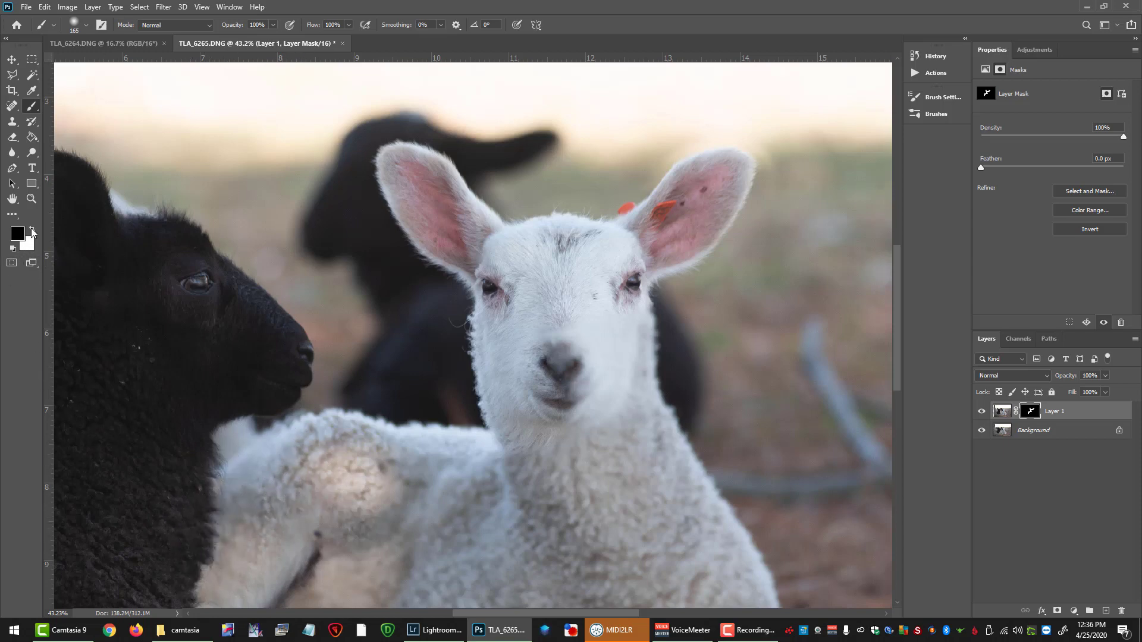
# Paint white on the mask over the white lamb's belly, legs and outer edge of the chest and neck
pyautogui.moveTo(287, 584)
pyautogui.mouseDown()
pyautogui.moveTo(307, 556)
pyautogui.moveTo(314, 573)
pyautogui.moveTo(340, 559)
pyautogui.moveTo(368, 572)
pyautogui.moveTo(359, 585)
pyautogui.moveTo(459, 561)
pyautogui.mouseUp()
pyautogui.scroll(-5, 458, 555)
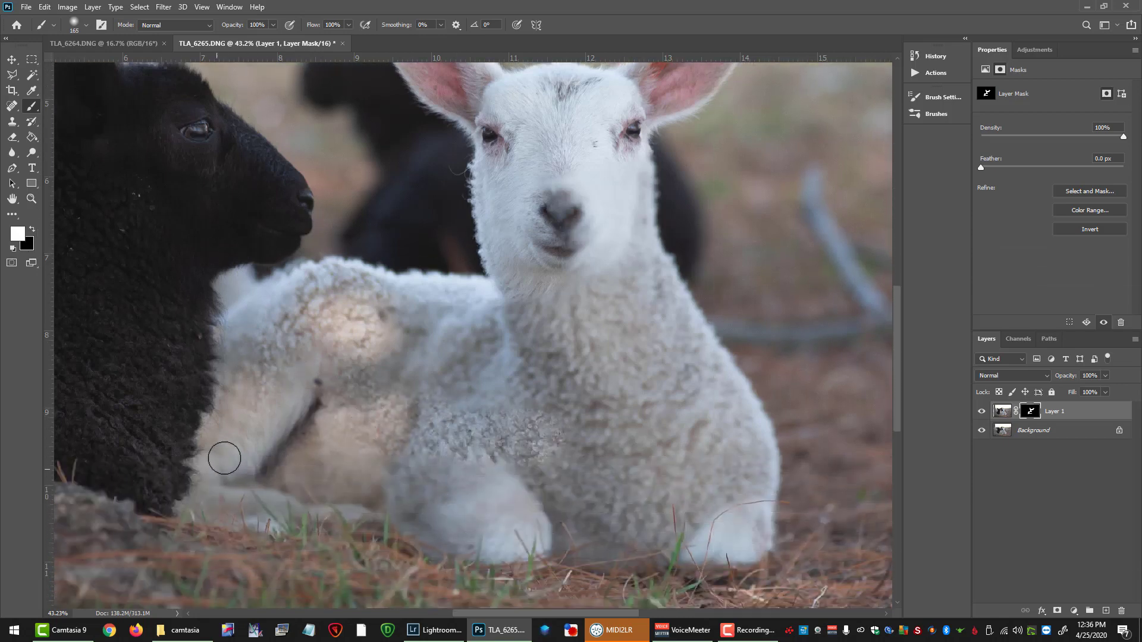
pyautogui.moveTo(224, 458)
pyautogui.mouseDown()
pyautogui.moveTo(235, 506)
pyautogui.moveTo(387, 528)
pyautogui.moveTo(288, 519)
pyautogui.moveTo(247, 508)
pyautogui.moveTo(491, 541)
pyautogui.moveTo(437, 536)
pyautogui.moveTo(472, 540)
pyautogui.moveTo(574, 532)
pyautogui.moveTo(537, 536)
pyautogui.moveTo(656, 554)
pyautogui.moveTo(696, 535)
pyautogui.moveTo(672, 524)
pyautogui.moveTo(658, 549)
pyautogui.moveTo(675, 559)
pyautogui.moveTo(754, 540)
pyautogui.moveTo(657, 549)
pyautogui.moveTo(291, 508)
pyautogui.moveTo(361, 492)
pyautogui.moveTo(324, 481)
pyautogui.moveTo(344, 467)
pyautogui.moveTo(302, 448)
pyautogui.moveTo(330, 424)
pyautogui.moveTo(315, 366)
pyautogui.moveTo(342, 348)
pyautogui.moveTo(375, 393)
pyautogui.moveTo(416, 341)
pyautogui.moveTo(449, 358)
pyautogui.moveTo(475, 405)
pyautogui.moveTo(469, 518)
pyautogui.moveTo(541, 548)
pyautogui.moveTo(668, 555)
pyautogui.moveTo(734, 535)
pyautogui.moveTo(770, 482)
pyautogui.moveTo(770, 459)
pyautogui.moveTo(740, 403)
pyautogui.moveTo(760, 498)
pyautogui.moveTo(766, 446)
pyautogui.moveTo(729, 359)
pyautogui.moveTo(712, 367)
pyautogui.moveTo(648, 230)
pyautogui.moveTo(629, 127)
pyautogui.moveTo(628, 161)
pyautogui.mouseUp()
pyautogui.scroll(3, 618, 172)
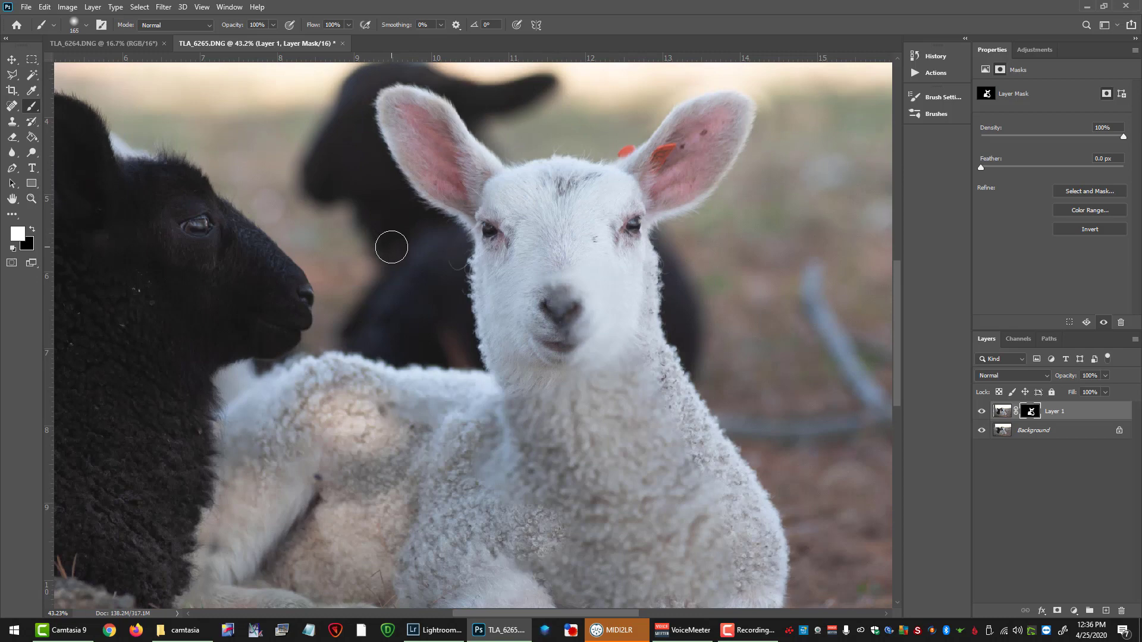
# Toggle the red mask overlay on and off to check which parts of the white lamb are still unpainted
pyautogui.press('\\')
pyautogui.press('\\')
pyautogui.press('\\')
pyautogui.press('\\')
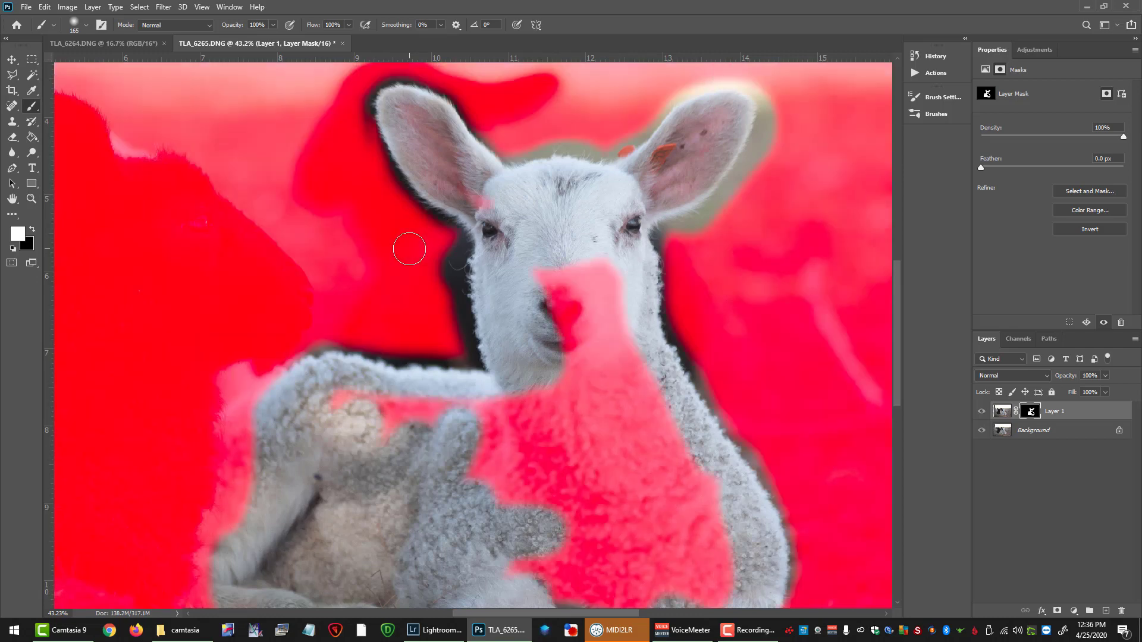
pyautogui.press('\\')
pyautogui.press('\\')
pyautogui.press('\\')
pyautogui.press('\\')
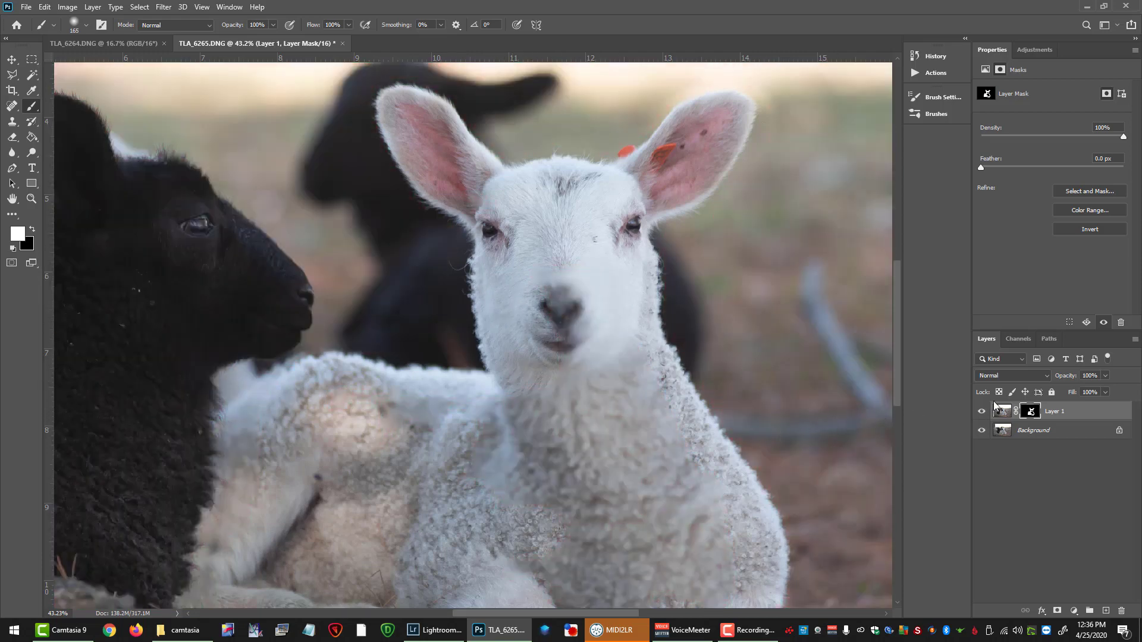
# Hide the Background layer and paint white on the mask over the lamb's remaining nose, neck and chest gaps
pyautogui.click(982, 431)
pyautogui.moveTo(571, 280)
pyautogui.mouseDown()
pyautogui.moveTo(618, 414)
pyautogui.moveTo(586, 255)
pyautogui.moveTo(594, 283)
pyautogui.moveTo(560, 234)
pyautogui.moveTo(559, 407)
pyautogui.moveTo(485, 205)
pyautogui.moveTo(525, 483)
pyautogui.moveTo(501, 496)
pyautogui.moveTo(443, 455)
pyautogui.moveTo(519, 403)
pyautogui.moveTo(455, 413)
pyautogui.moveTo(327, 398)
pyautogui.moveTo(427, 421)
pyautogui.moveTo(499, 594)
pyautogui.moveTo(563, 548)
pyautogui.moveTo(600, 554)
pyautogui.mouseUp()
pyautogui.moveTo(649, 586)
pyautogui.mouseDown()
pyautogui.moveTo(707, 583)
pyautogui.moveTo(723, 547)
pyautogui.moveTo(704, 471)
pyautogui.moveTo(643, 364)
pyautogui.moveTo(697, 505)
pyautogui.moveTo(637, 455)
pyautogui.moveTo(636, 560)
pyautogui.moveTo(603, 543)
pyautogui.moveTo(582, 494)
pyautogui.moveTo(530, 521)
pyautogui.moveTo(543, 492)
pyautogui.mouseUp()
pyautogui.scroll(-5, 538, 485)
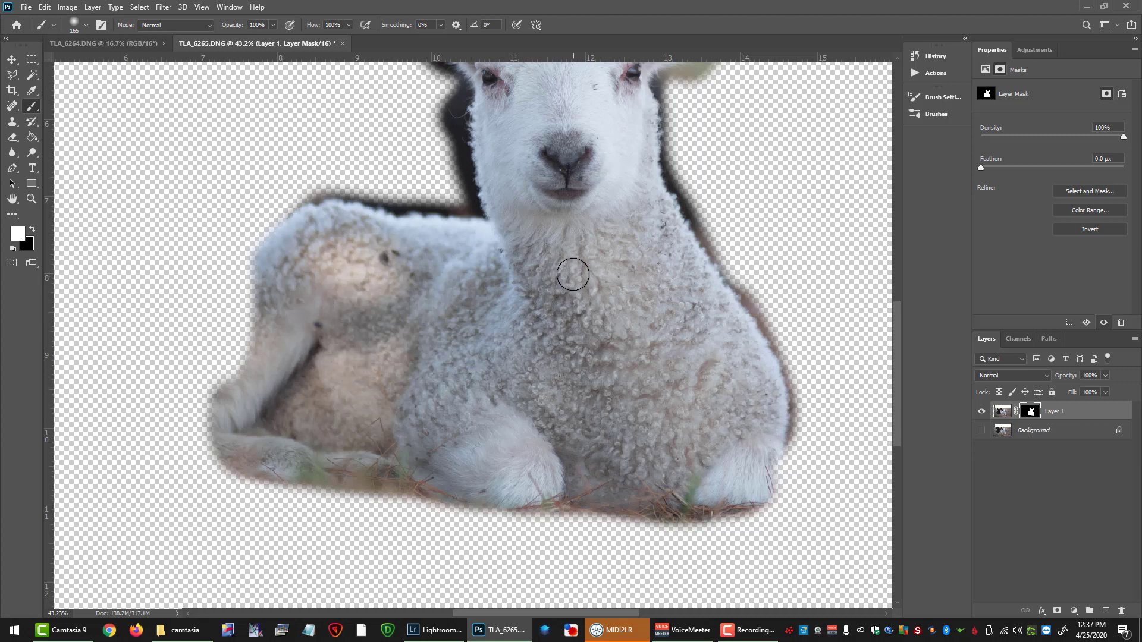
pyautogui.scroll(5, 573, 292)
pyautogui.scroll(1, 643, 254)
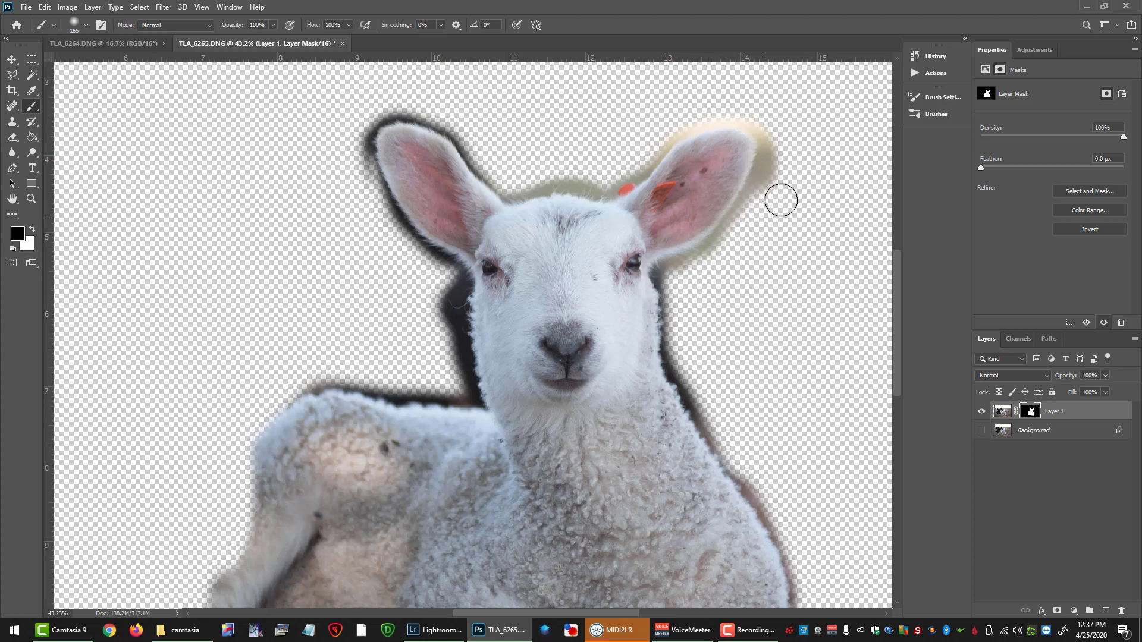
# Raise the brush hardness and paint black on the mask to trim the fringe beside the tagged ear and the neck
pyautogui.click(32, 229)
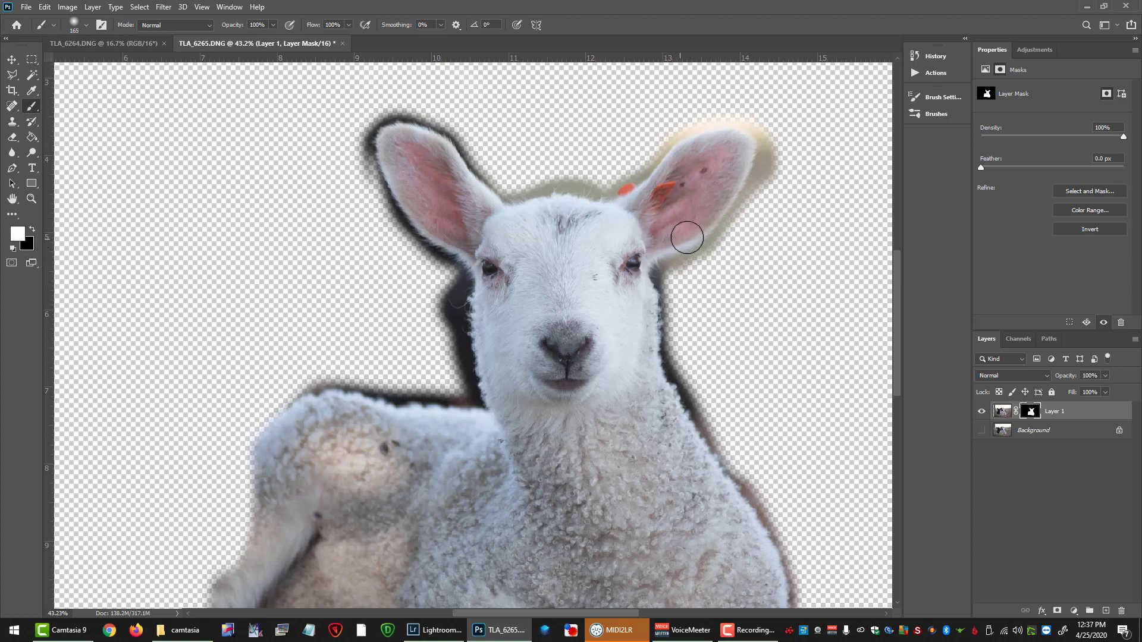
pyautogui.click(75, 26)
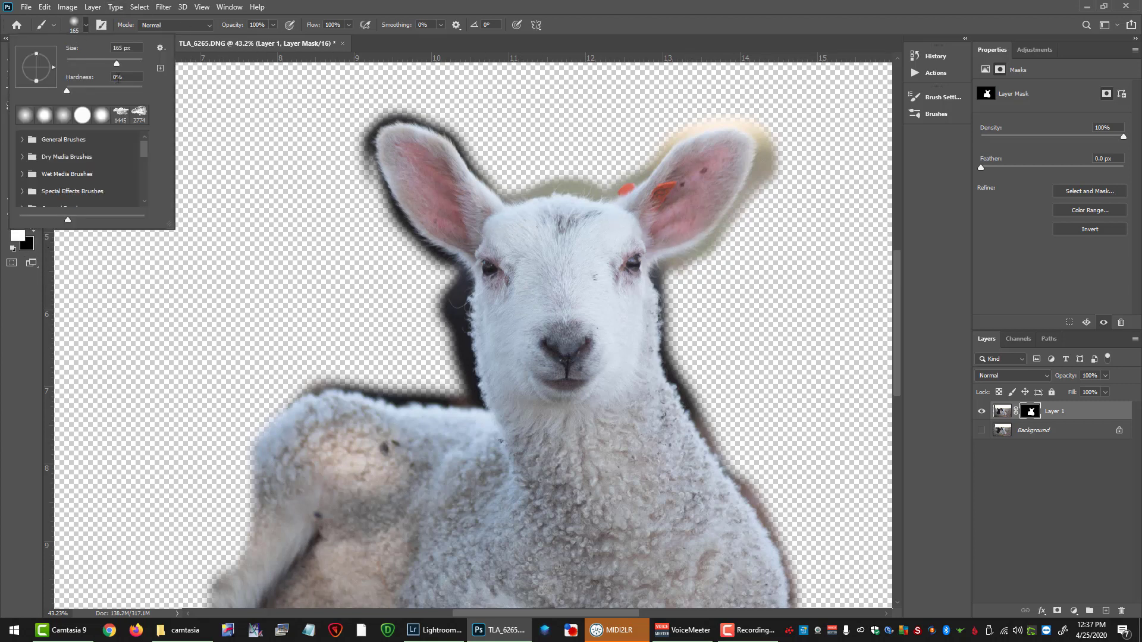
pyautogui.moveTo(66, 90); pyautogui.dragTo(106, 87)
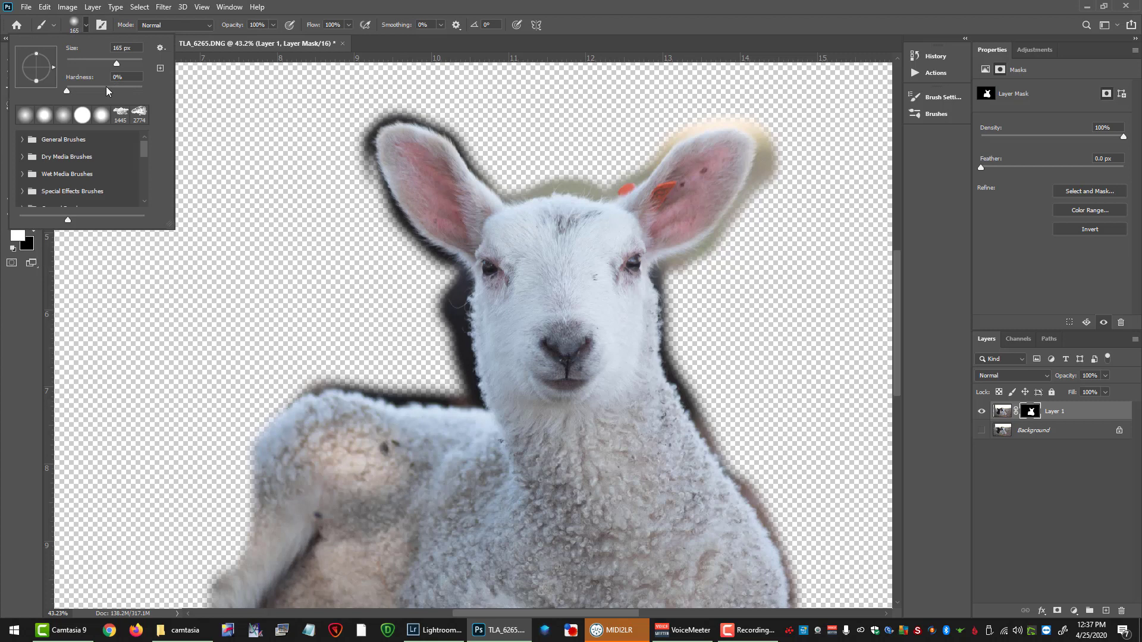
pyautogui.click(656, 202)
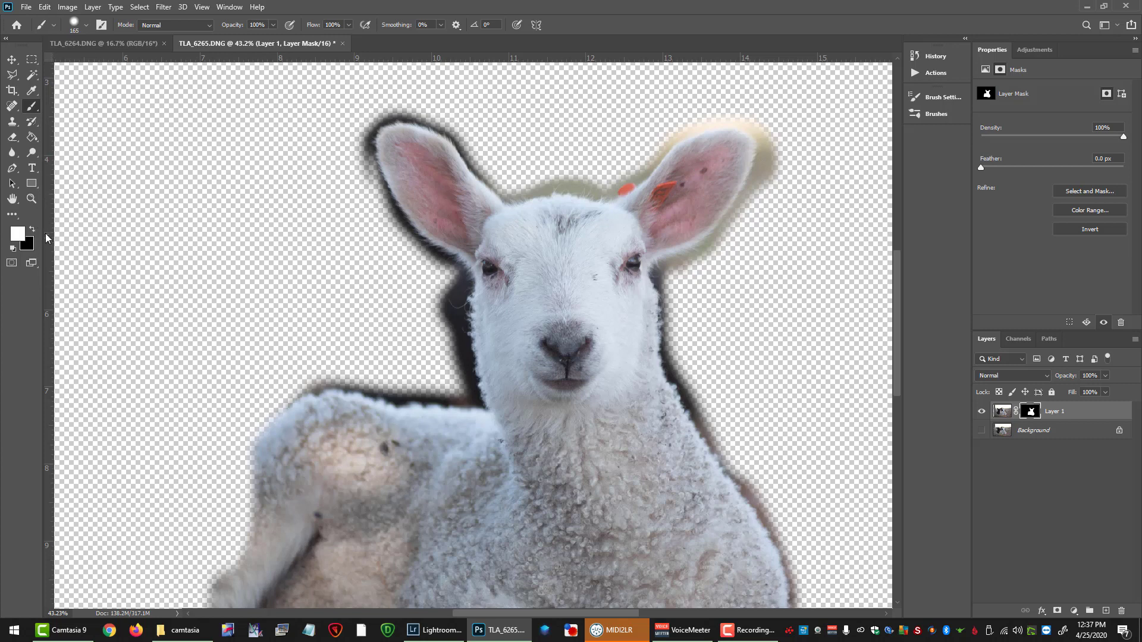
pyautogui.click(31, 228)
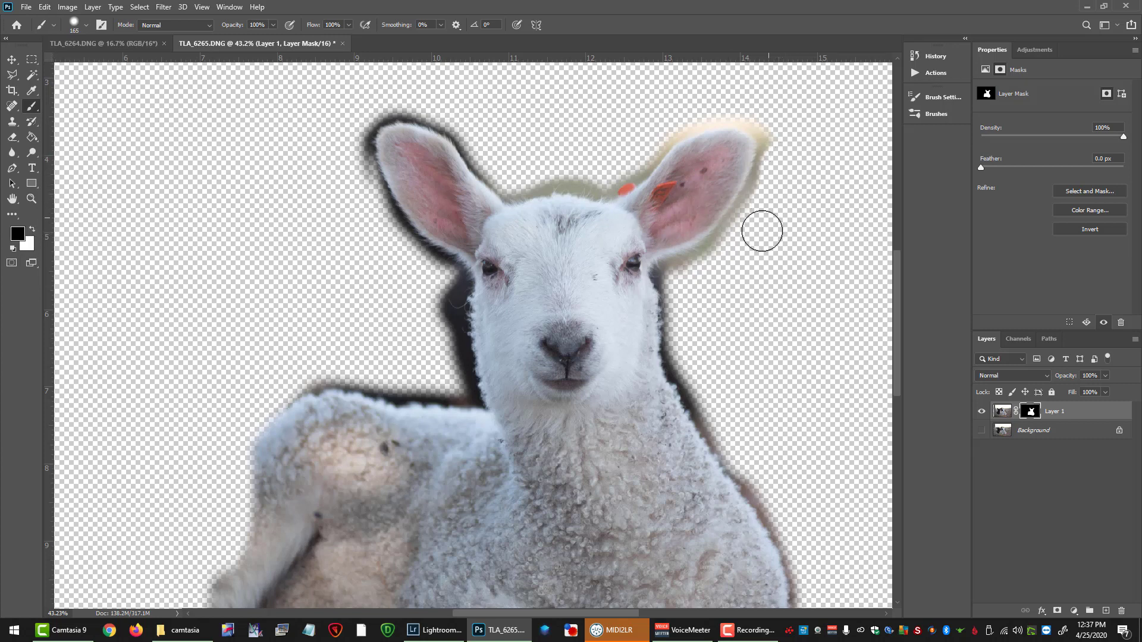
pyautogui.moveTo(773, 127); pyautogui.dragTo(778, 123)
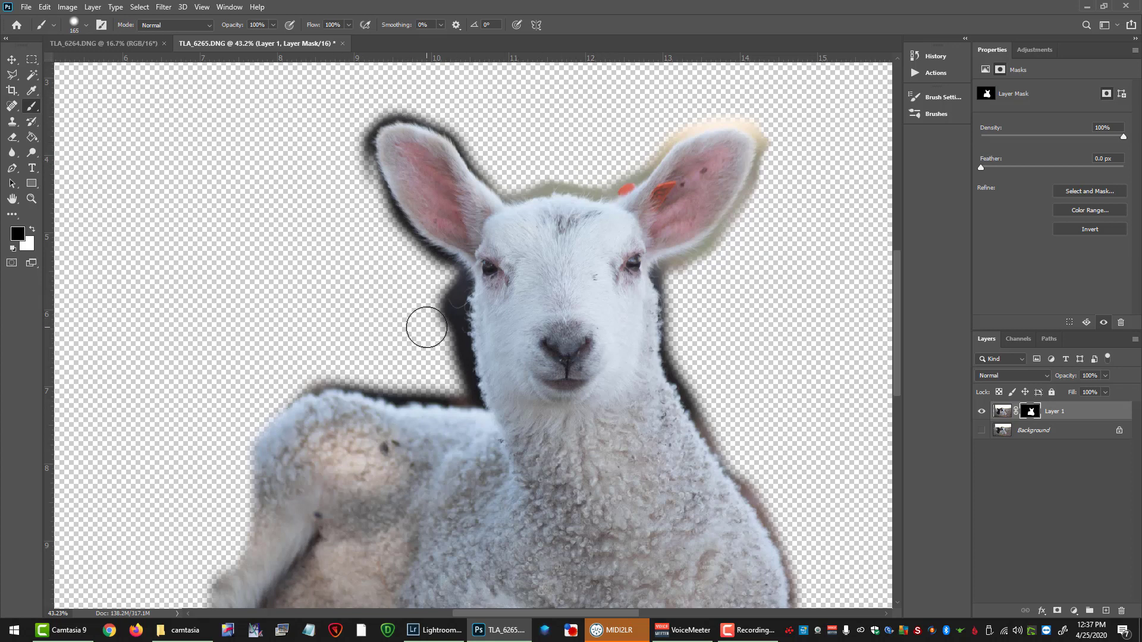
pyautogui.moveTo(423, 324)
pyautogui.mouseDown()
pyautogui.moveTo(436, 327)
pyautogui.moveTo(443, 361)
pyautogui.mouseUp()
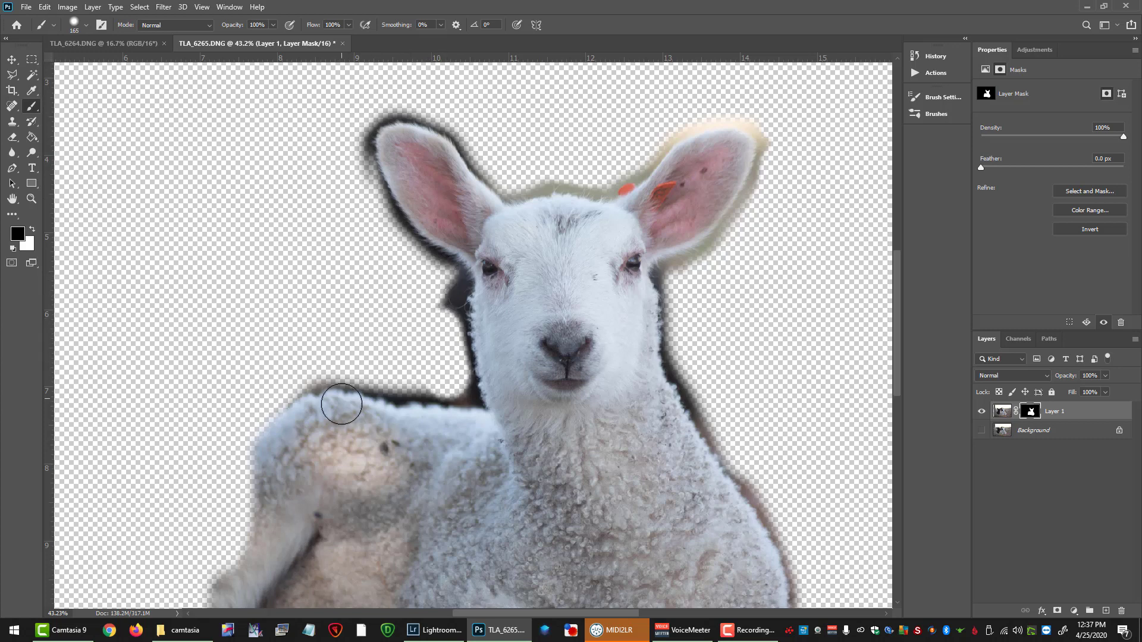
# Reduce the brush to 70 px and mask out the dark fringe beside the cheek below the untagged ear
pyautogui.press('[')
pyautogui.press('[')
pyautogui.press('[')
pyautogui.press('[')
pyautogui.press('[')
pyautogui.click(453, 283)
pyautogui.press('[')
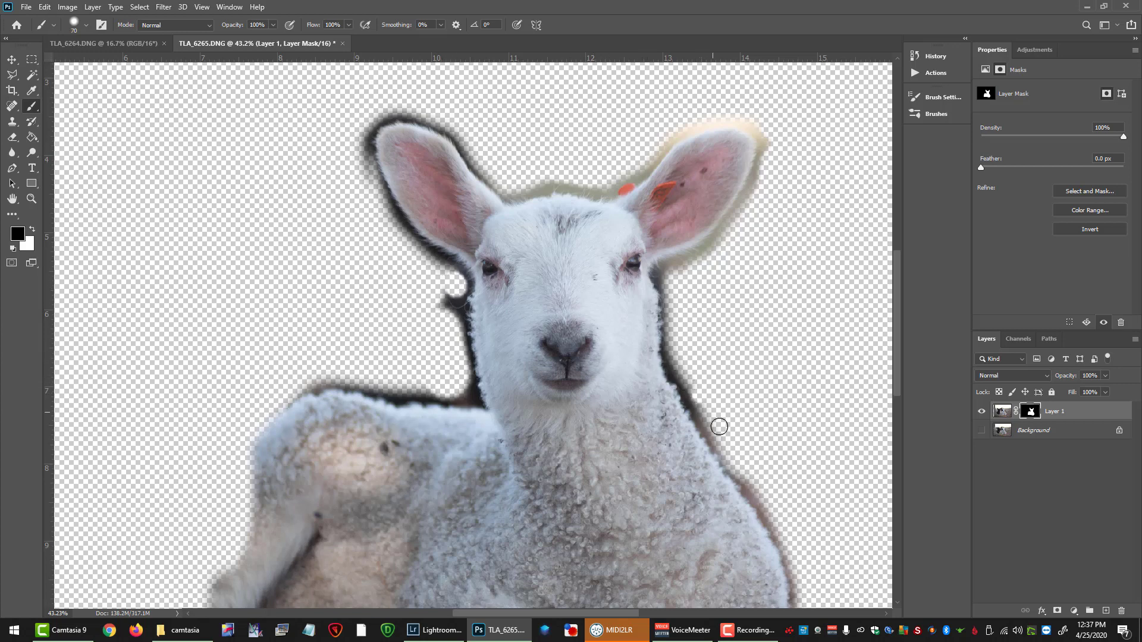
# Show the Background layer again and inspect the blend across both lambs
pyautogui.scroll(-3, 619, 537)
pyautogui.scroll(-3, 603, 509)
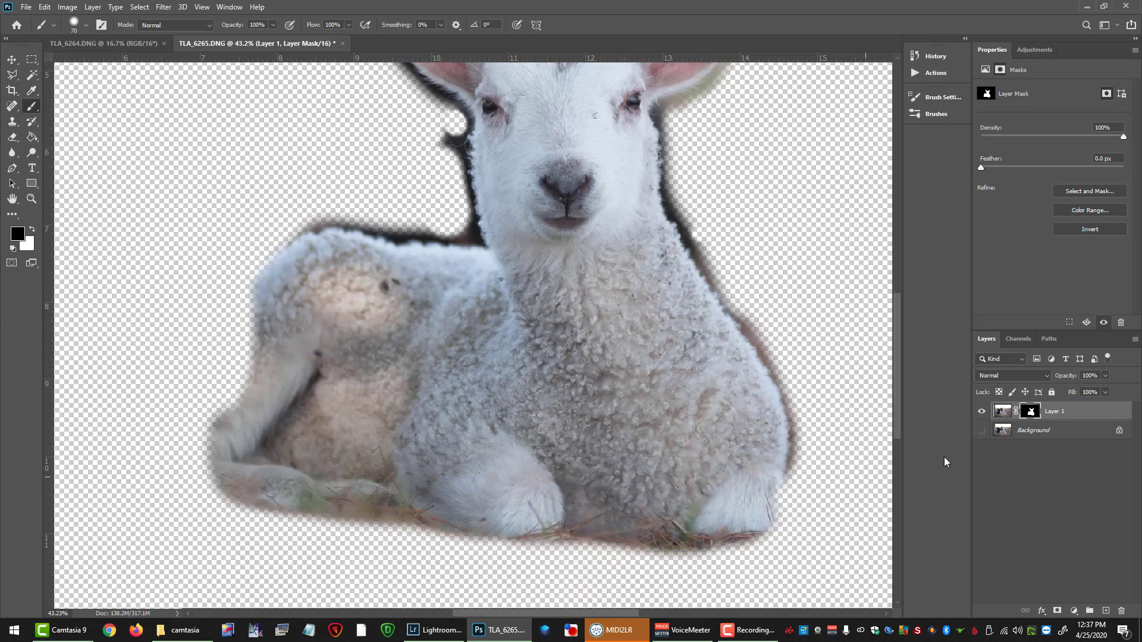
pyautogui.click(982, 430)
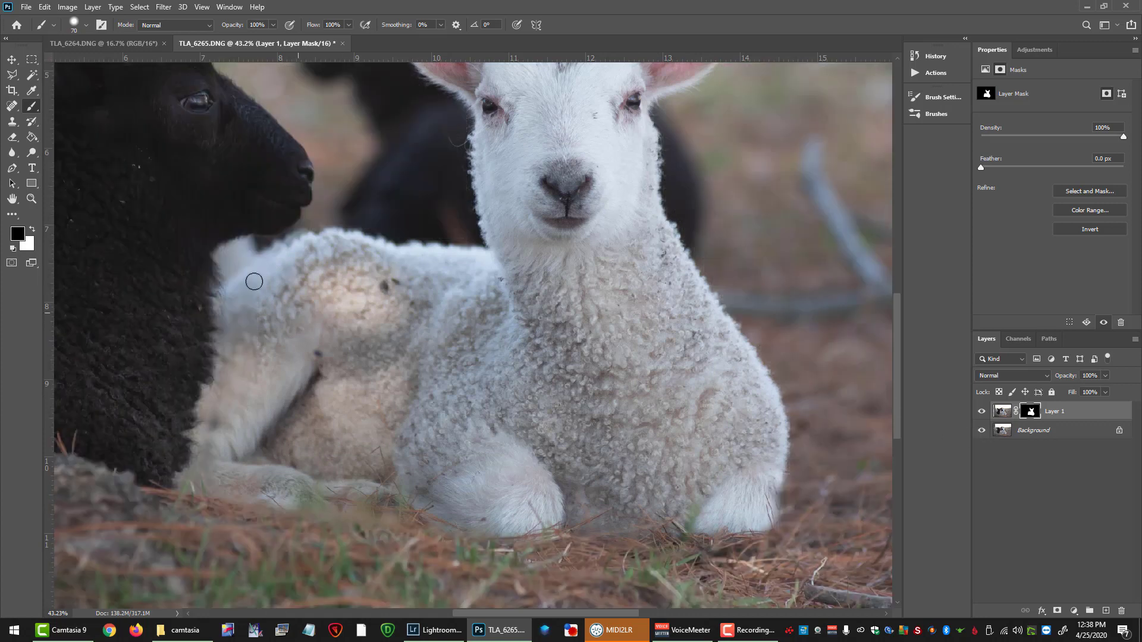
pyautogui.scroll(4, 173, 236)
pyautogui.scroll(-4, 151, 223)
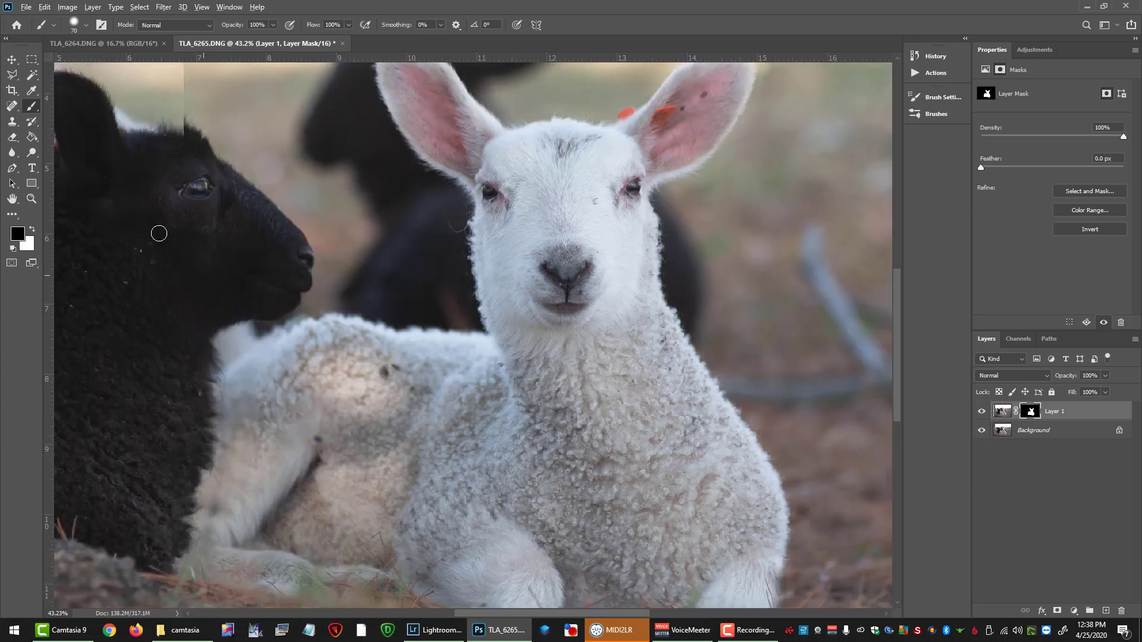
pyautogui.scroll(3, 266, 301)
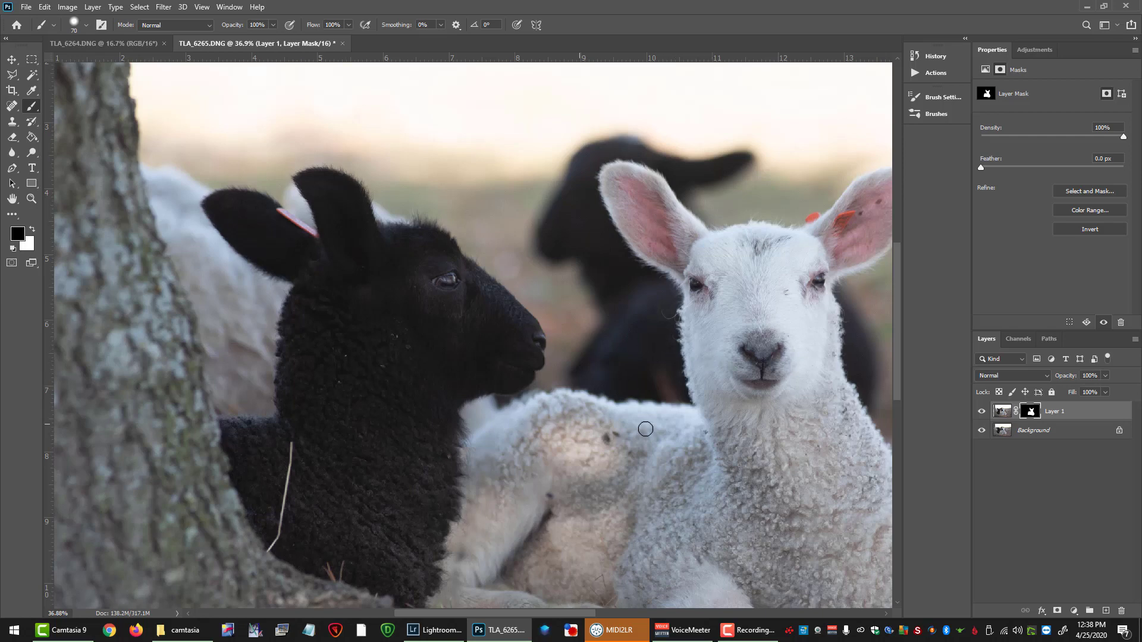
pyautogui.moveTo(791, 409); pyautogui.dragTo(574, 376)
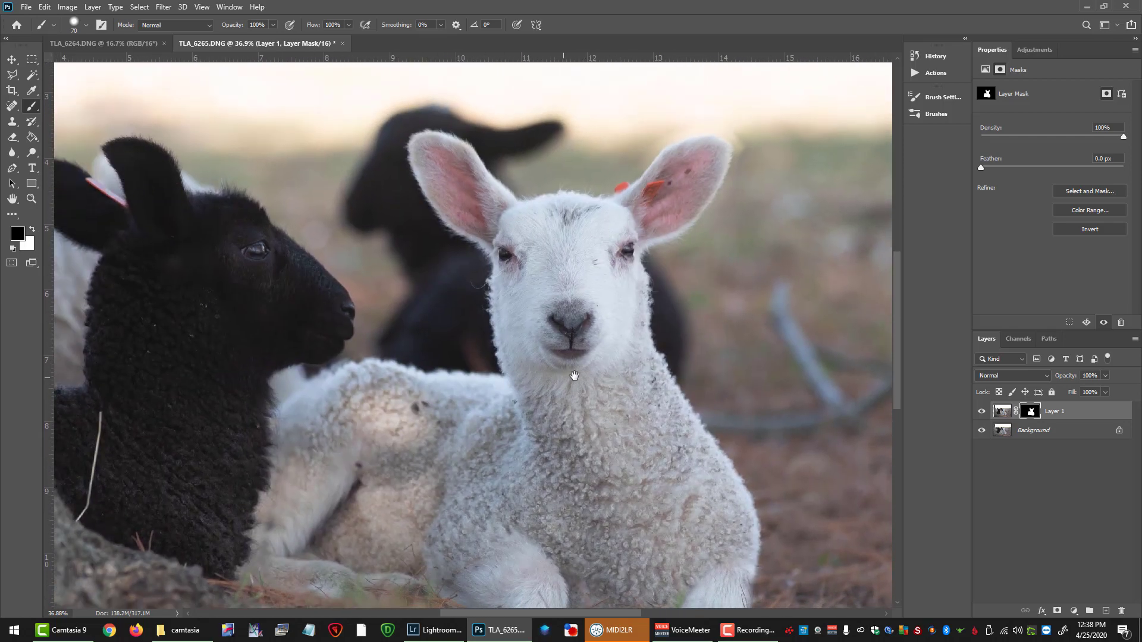
# Compare the blend with Layer 1 hidden and shown, and mask out the halo at the tagged ear's tip with a 0% hardness brush
pyautogui.click(984, 412)
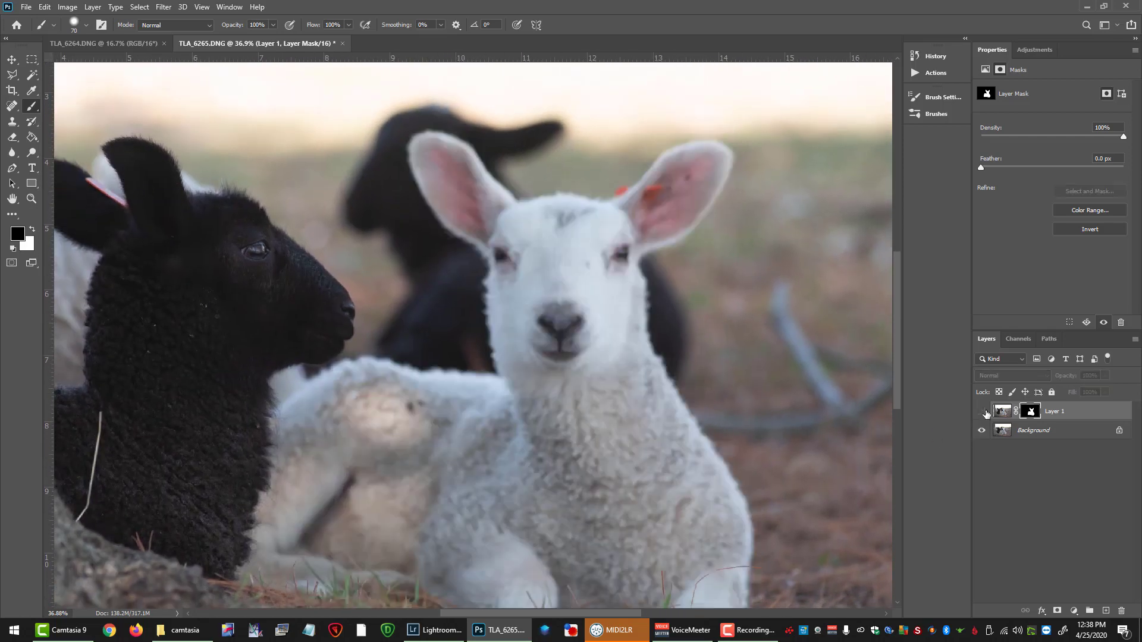
pyautogui.click(982, 412)
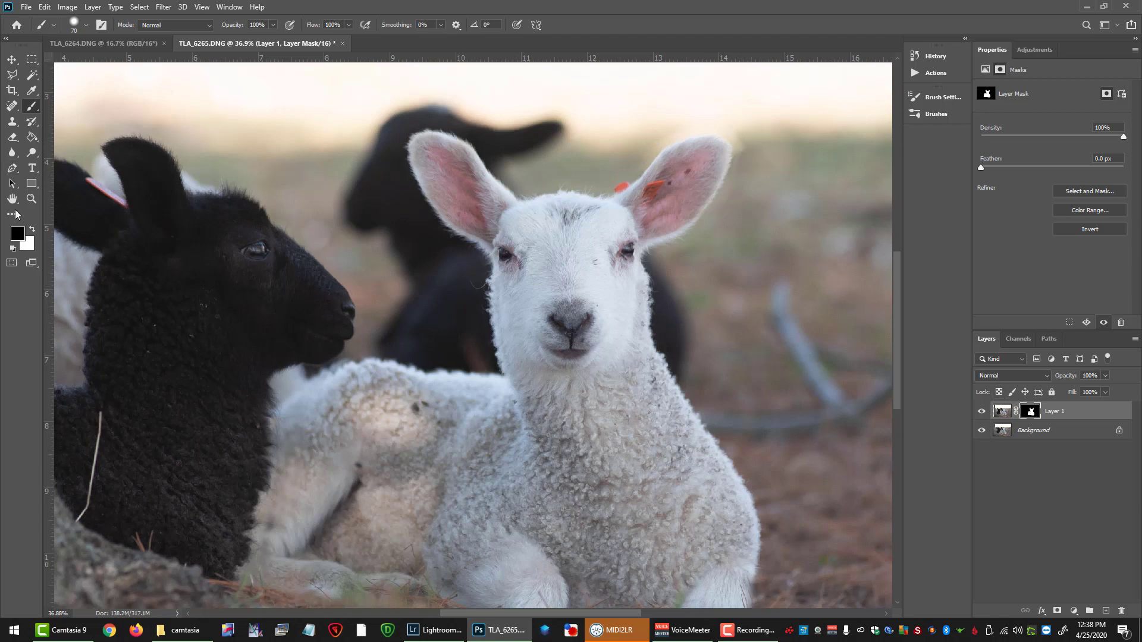
pyautogui.click(77, 27)
pyautogui.moveTo(101, 88); pyautogui.dragTo(56, 90)
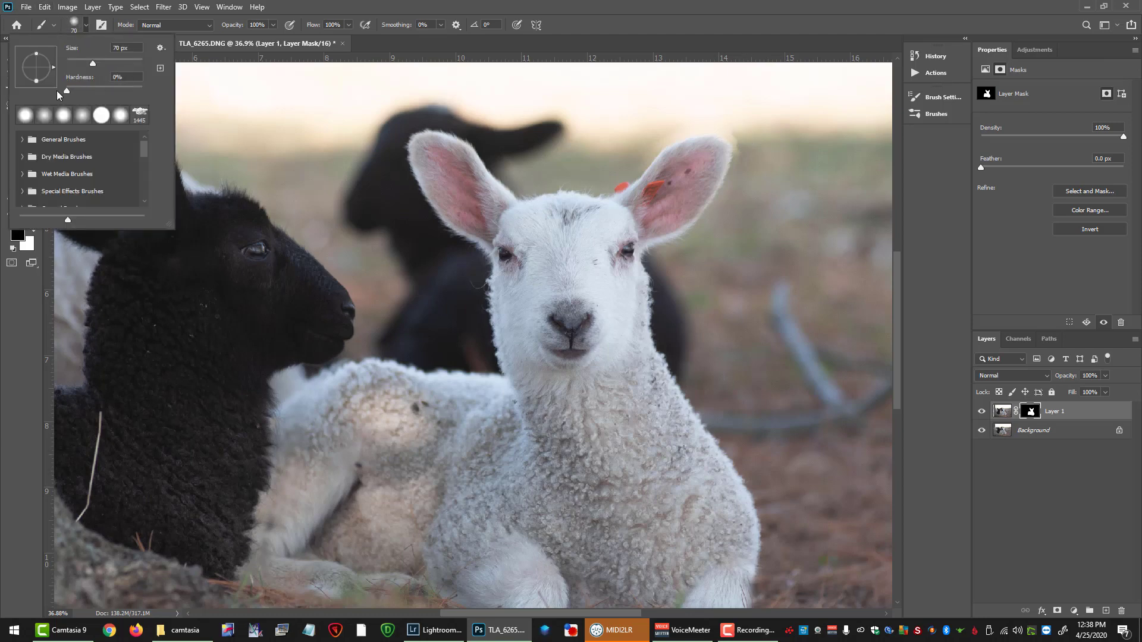
pyautogui.click(742, 155)
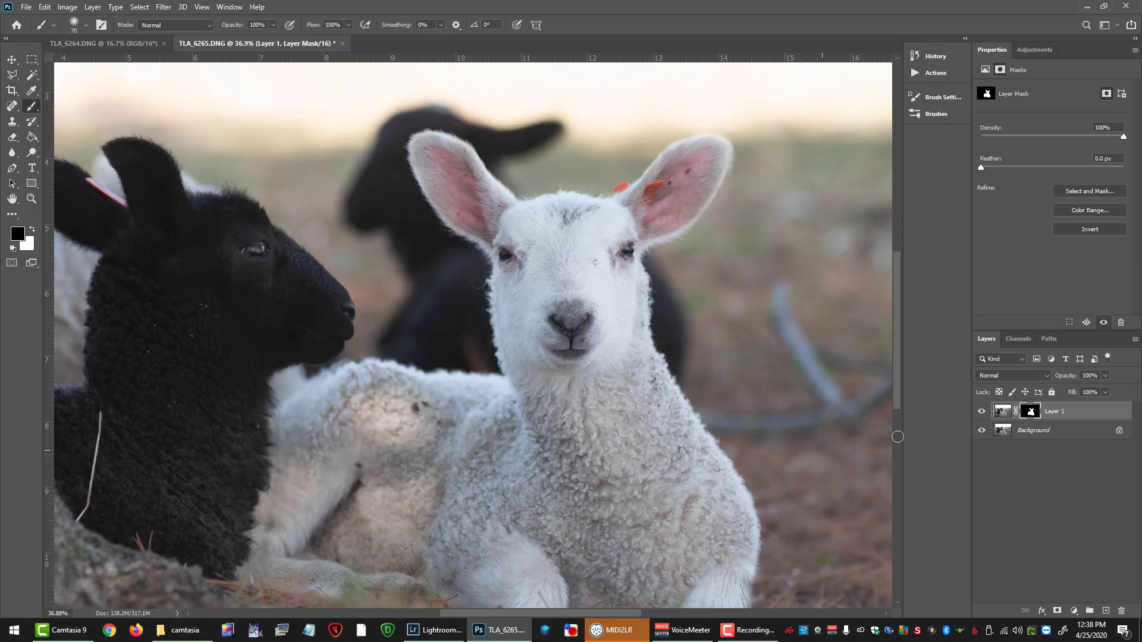
# Select Layer 1's image instead of its mask and nudge the layer left to X 0.86 in
pyautogui.click(1002, 411)
pyautogui.click(12, 60)
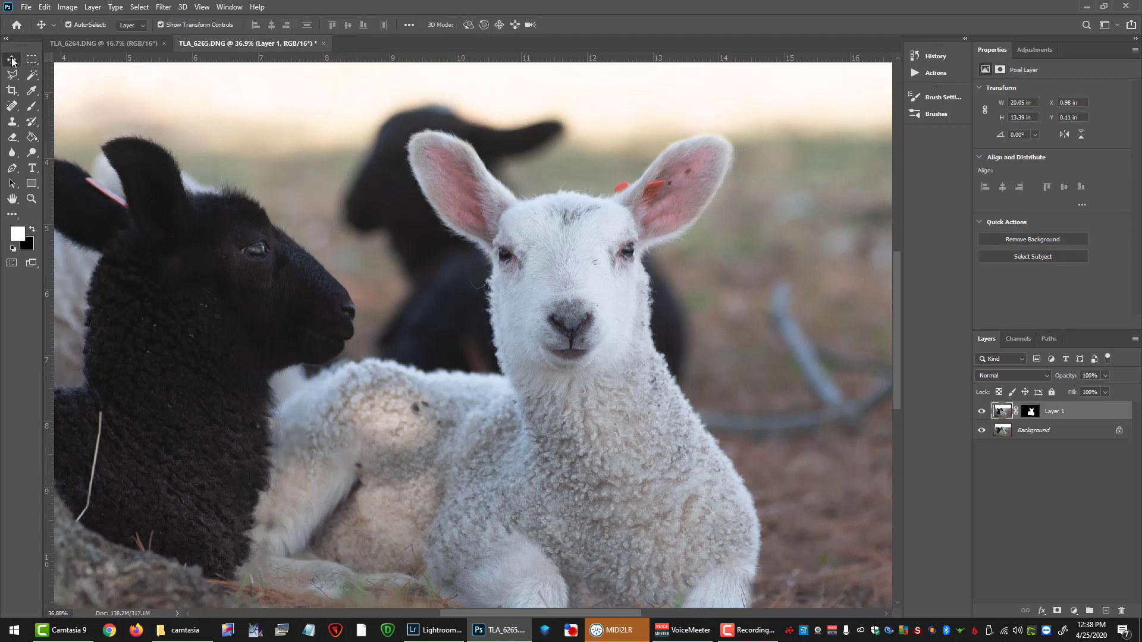
pyautogui.press('Left')
pyautogui.press('Left')
pyautogui.press('Left')
pyautogui.press('Left')
pyautogui.press('Left')
pyautogui.press('Left')
pyautogui.press('Left')
pyautogui.press('Left')
pyautogui.press('Left')
pyautogui.press('Left')
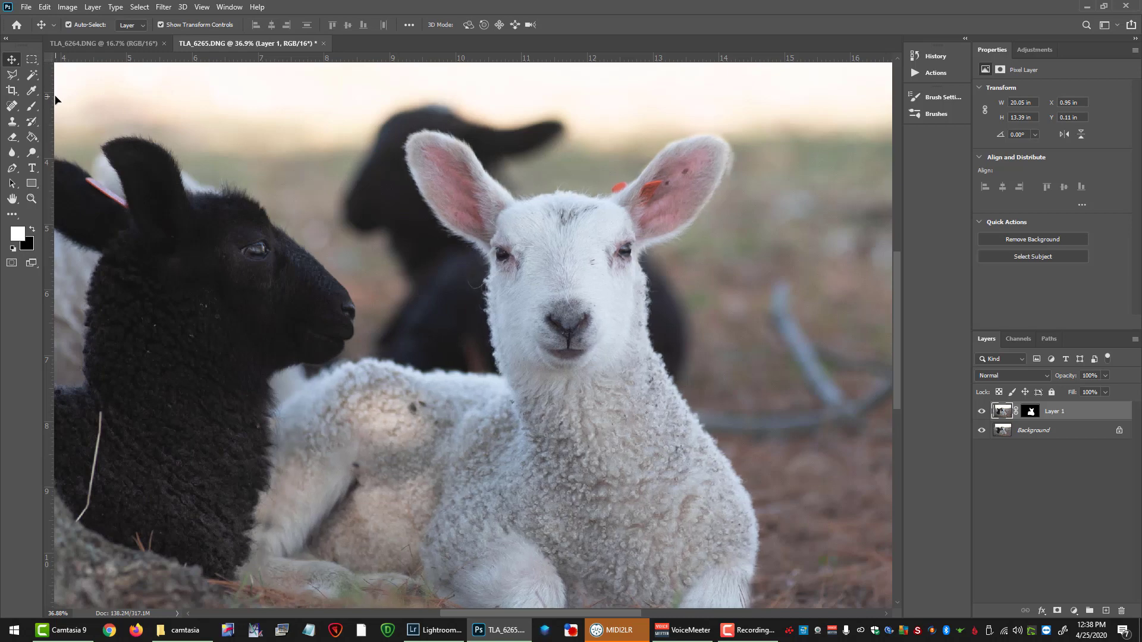
pyautogui.press('Left')
pyautogui.press('Left')
pyautogui.press('Left')
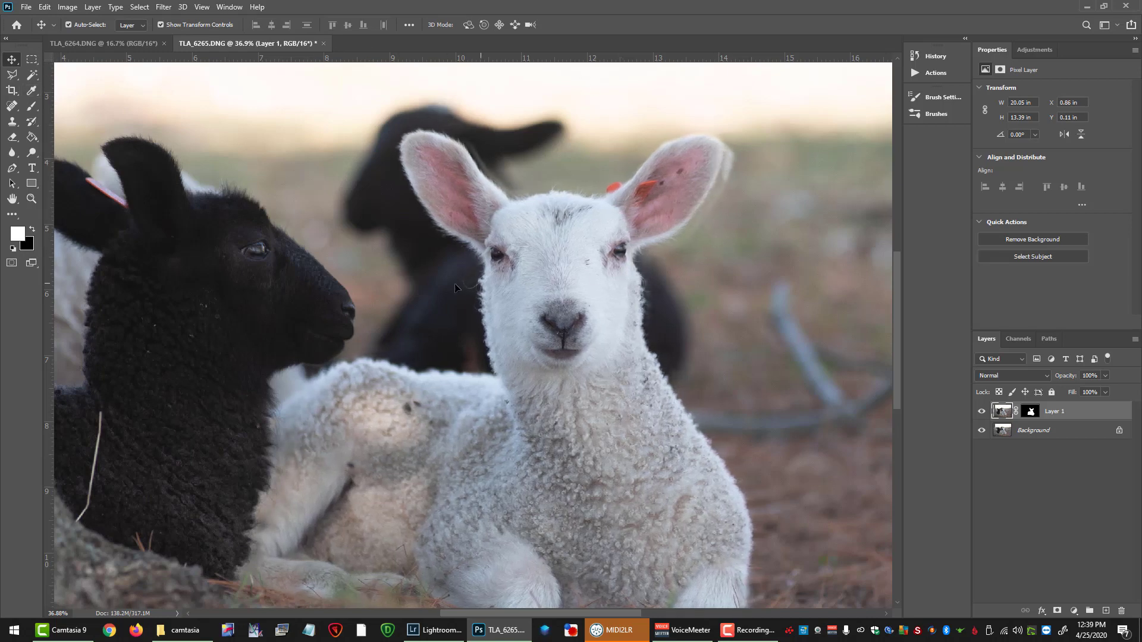
# Nudge Layer 1 back to the right until it sits at X 1 in
pyautogui.press('Right')
pyautogui.press('Right')
pyautogui.press('Right')
pyautogui.press('Right')
pyautogui.press('Right')
pyautogui.press('Right')
pyautogui.press('Right')
pyautogui.press('Right')
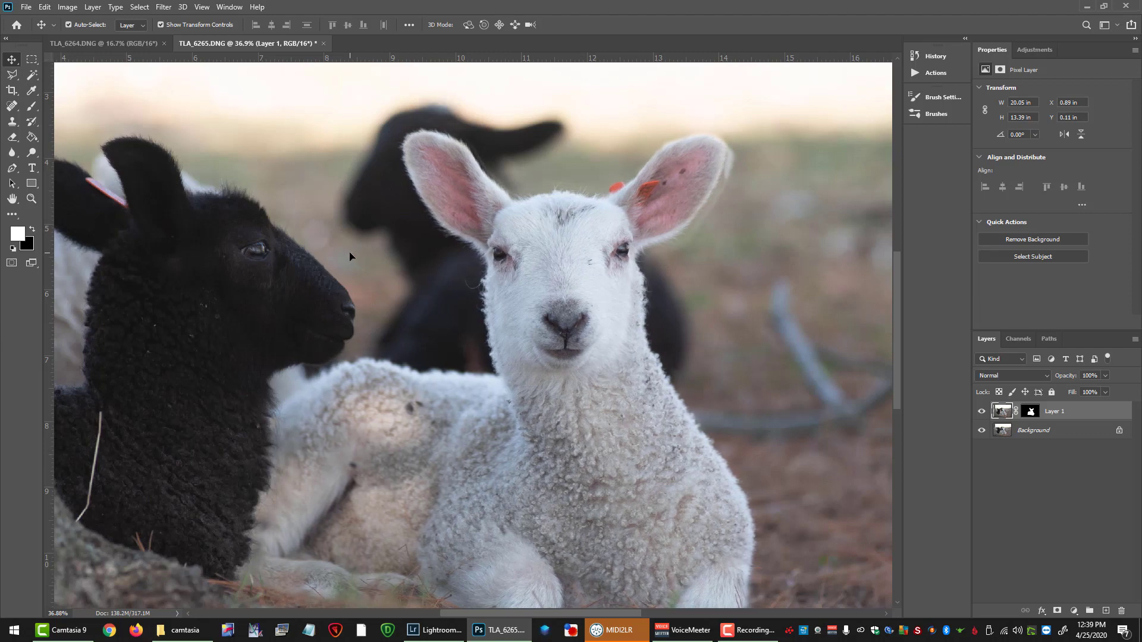
pyautogui.press('Right')
pyautogui.press('Right')
pyautogui.press('Right')
pyautogui.press('Right')
pyautogui.press('Right')
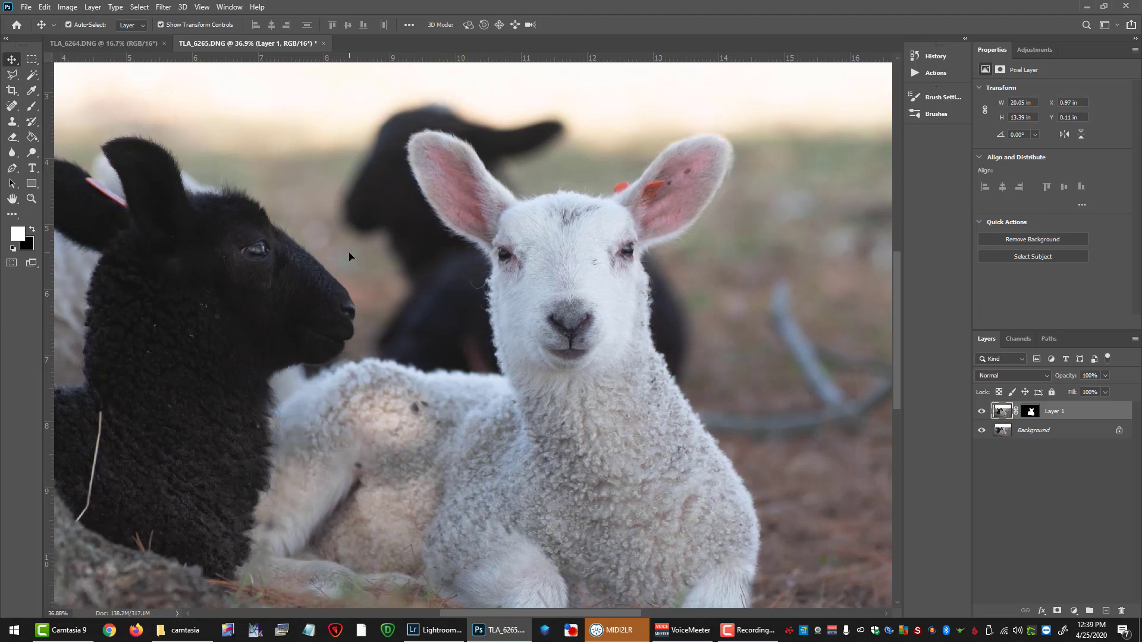
pyautogui.press('Right')
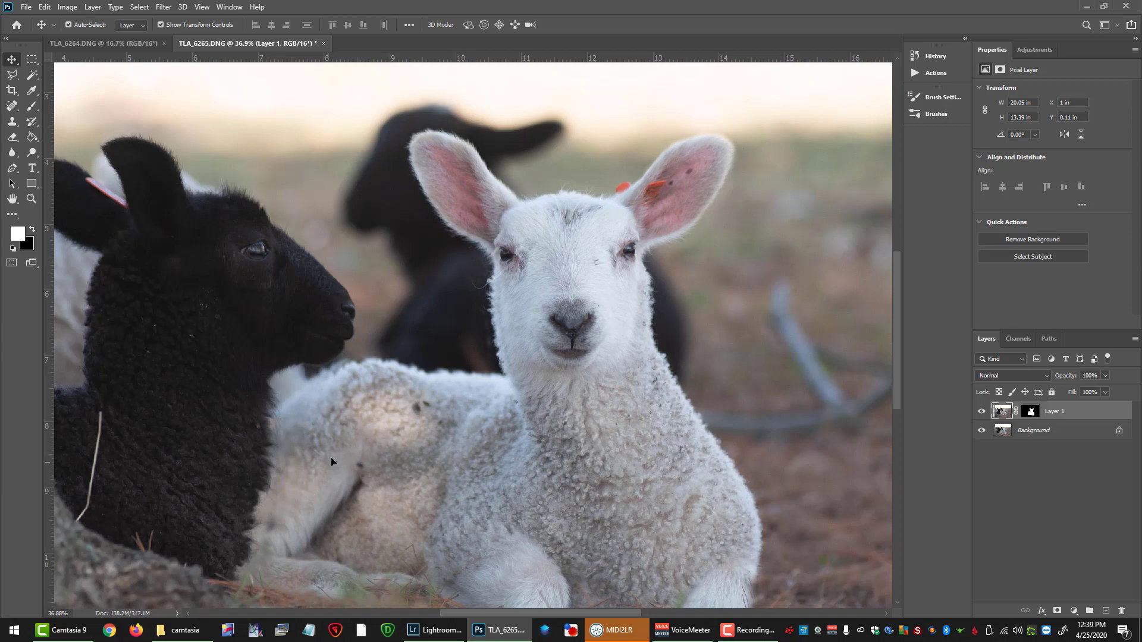
# Toggle the visibility of Background and Layer 1 to compare their alignment, and return to the Brush tool
pyautogui.click(981, 429)
pyautogui.click(982, 430)
pyautogui.click(982, 415)
pyautogui.click(981, 415)
pyautogui.click(33, 107)
pyautogui.moveTo(317, 437); pyautogui.dragTo(307, 472)
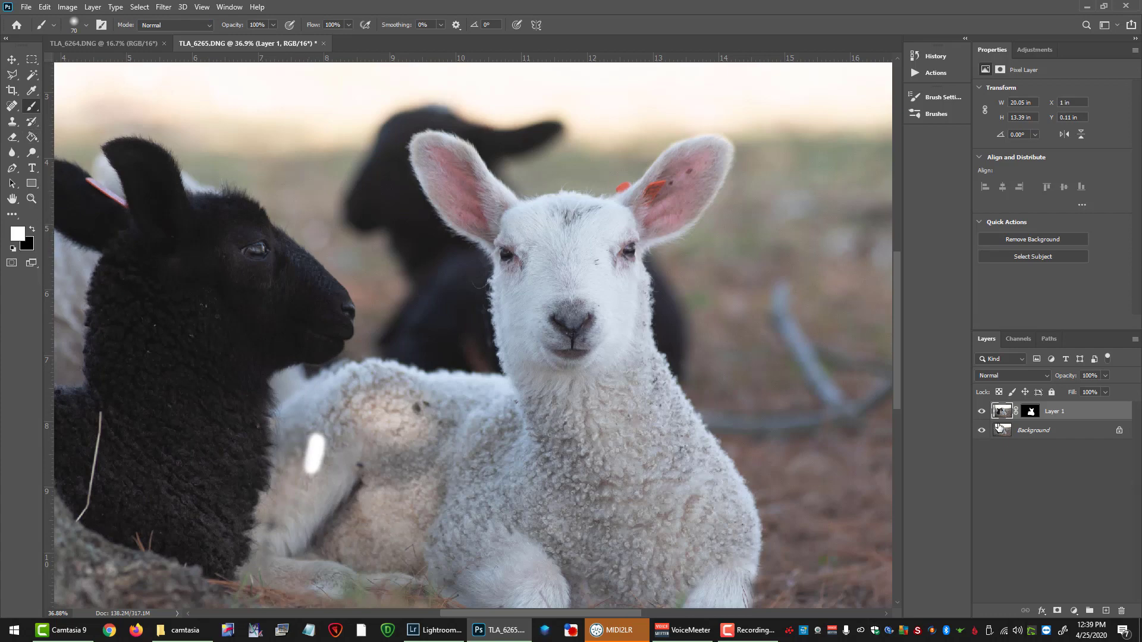
pyautogui.click(44, 7)
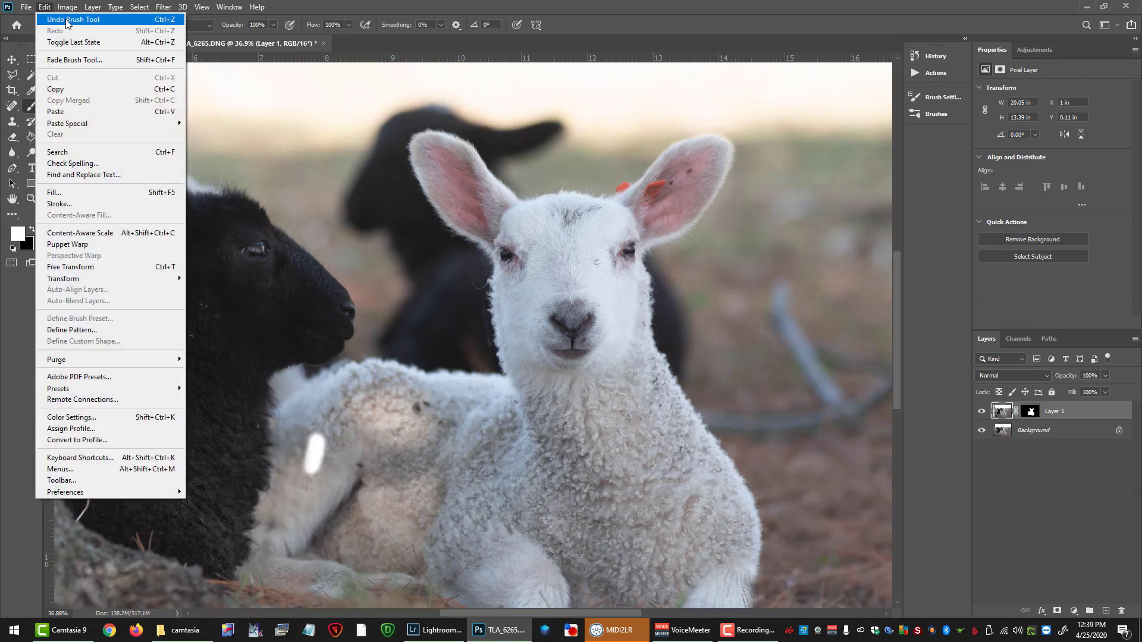
pyautogui.click(56, 16)
# Paint white on Layer 1's mask over the white lamb's hind leg beside the black lamb
pyautogui.click(1028, 411)
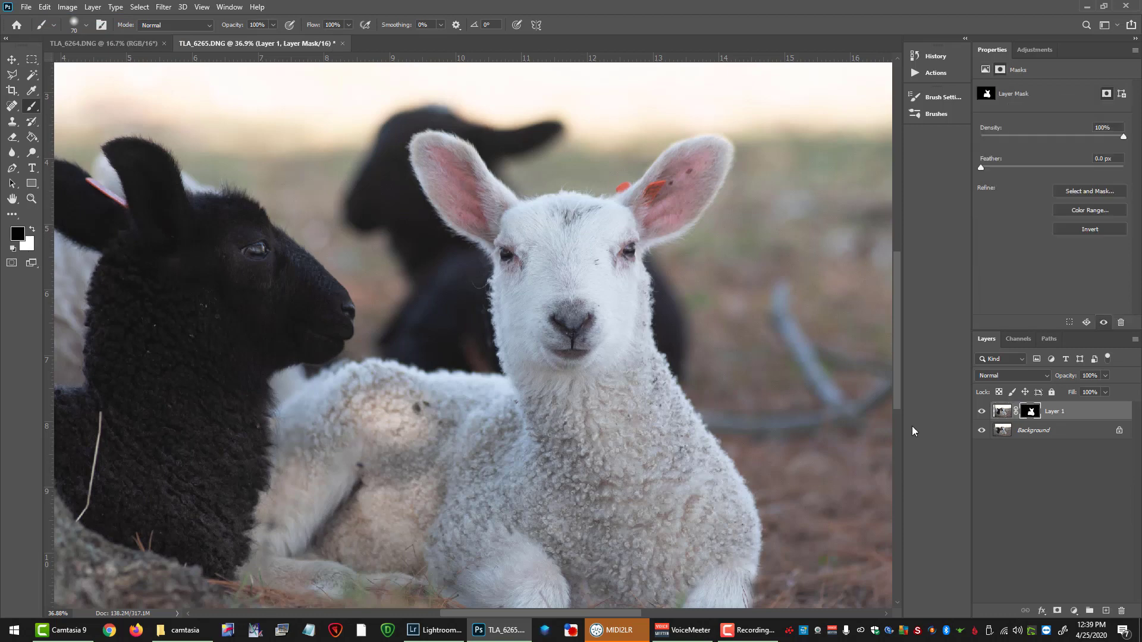
pyautogui.click(32, 229)
pyautogui.moveTo(316, 448)
pyautogui.mouseDown()
pyautogui.moveTo(304, 491)
pyautogui.moveTo(316, 415)
pyautogui.moveTo(270, 540)
pyautogui.moveTo(286, 494)
pyautogui.moveTo(282, 534)
pyautogui.mouseUp()
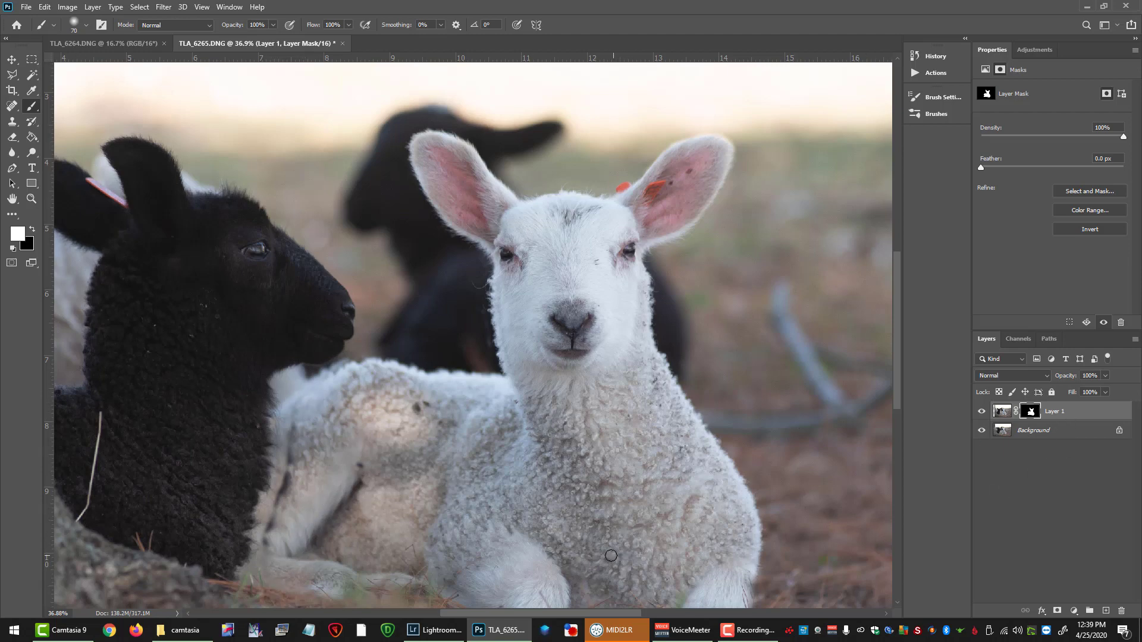
# Check the lower part of the composite and flatten the image
pyautogui.scroll(-3, 611, 555)
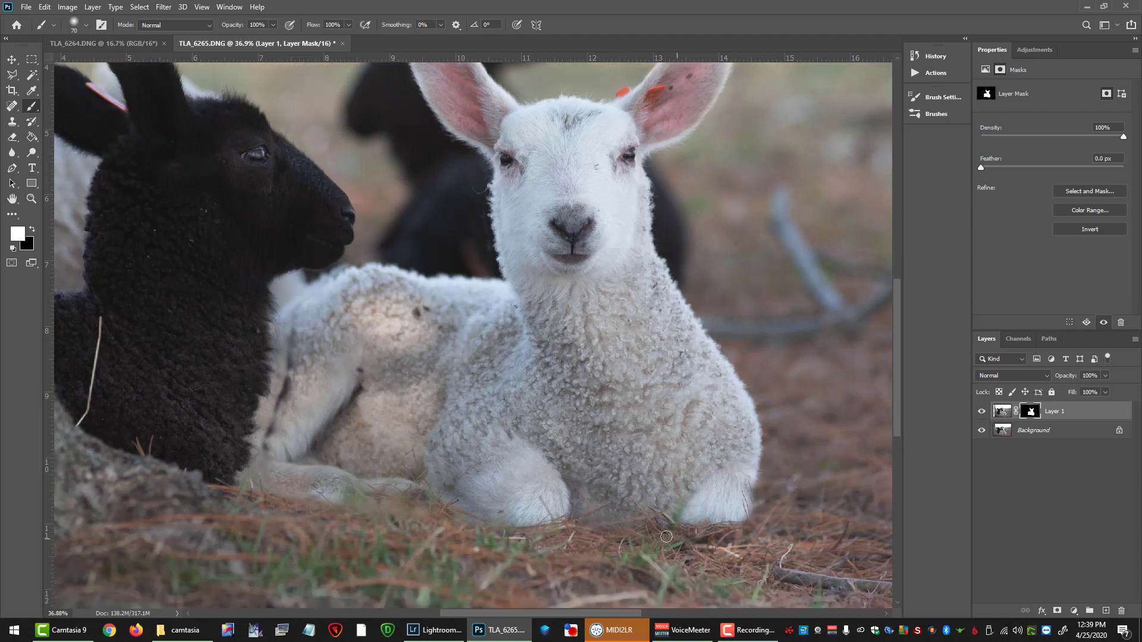
pyautogui.scroll(2, 613, 475)
pyautogui.click(89, 7)
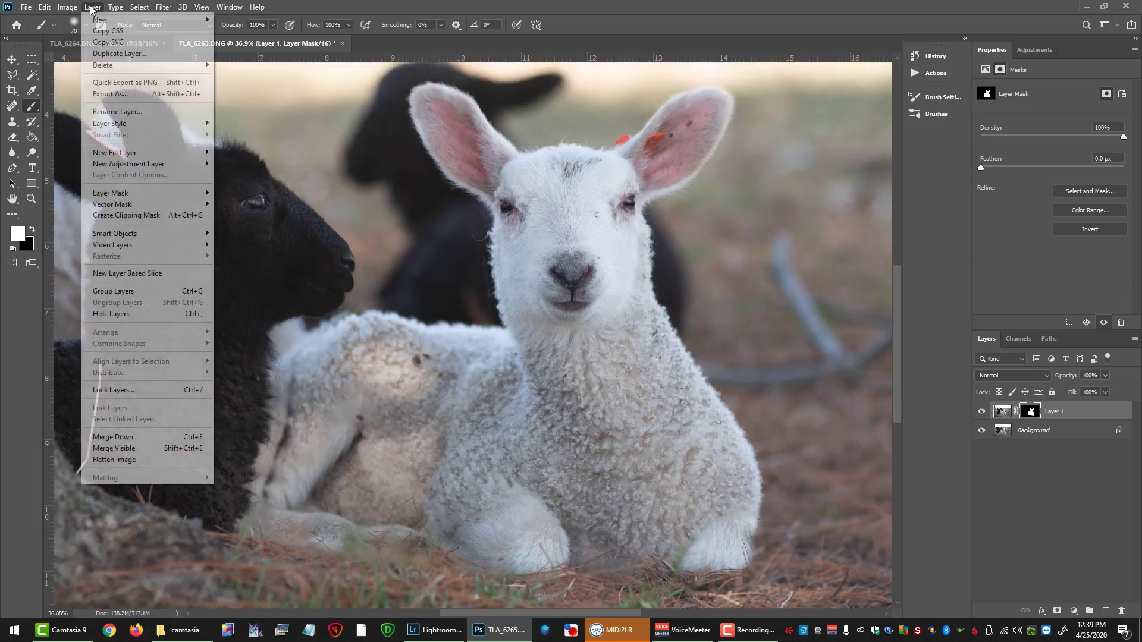
pyautogui.click(113, 459)
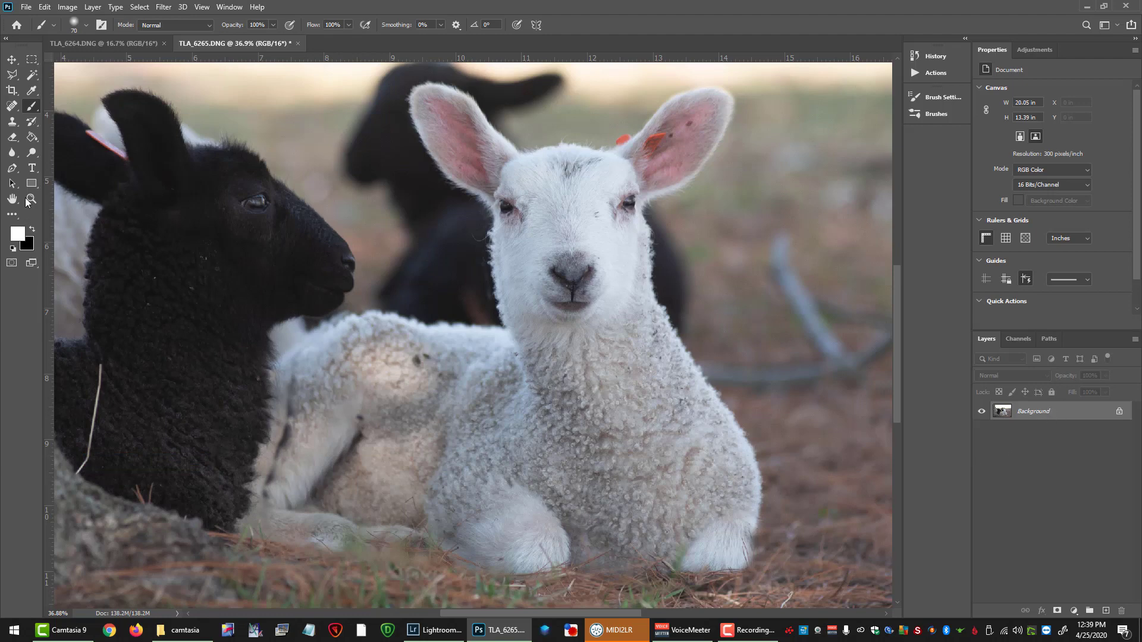
# Clone clean wool over the dark marks on the white lamb's hind leg and flank with a softened 77 px Clone Stamp
pyautogui.click(12, 122)
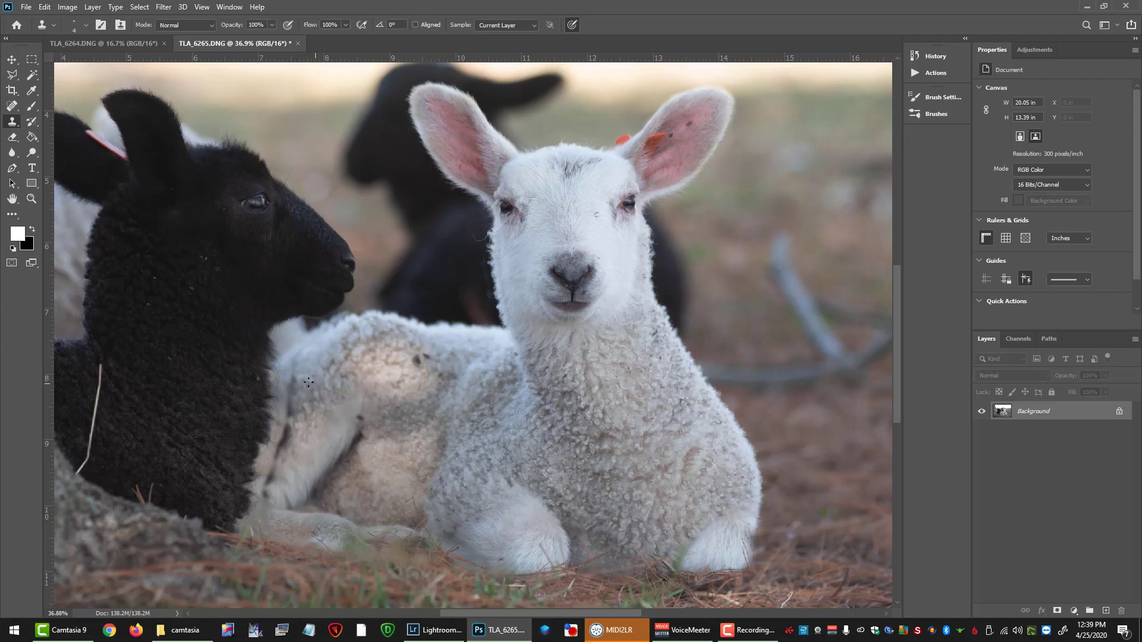
pyautogui.click(342, 371)
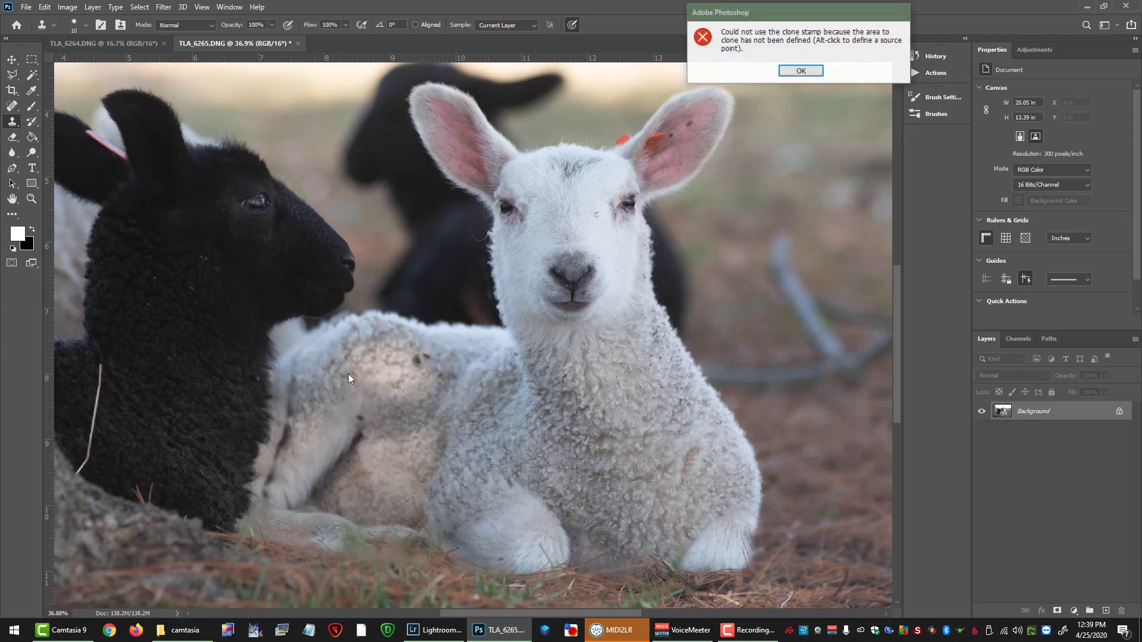
pyautogui.click(797, 71)
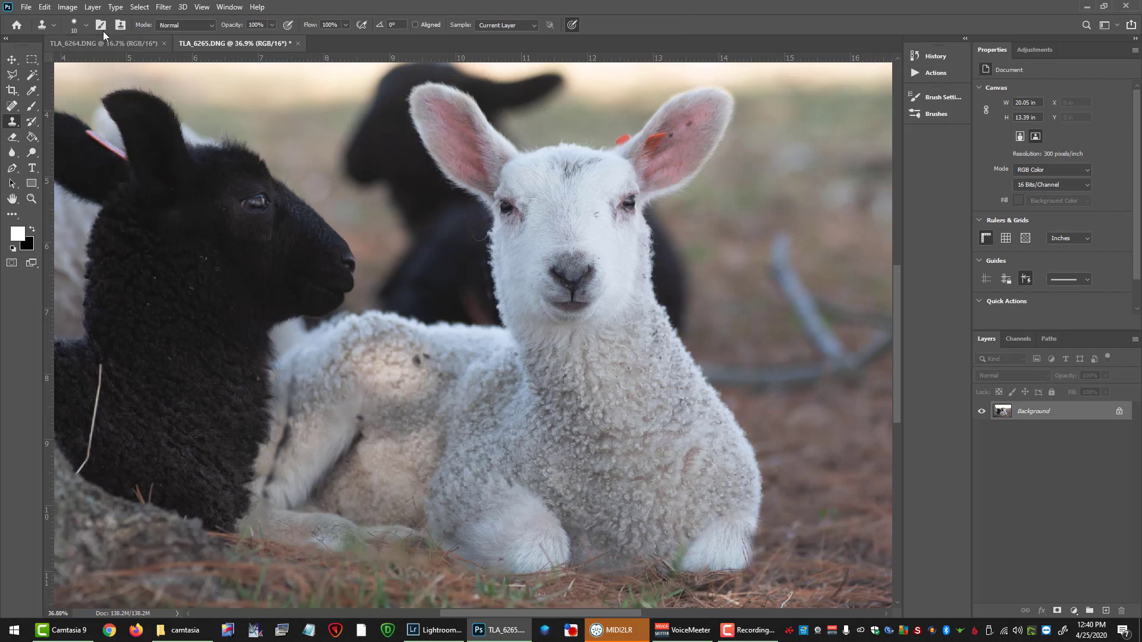
pyautogui.click(76, 24)
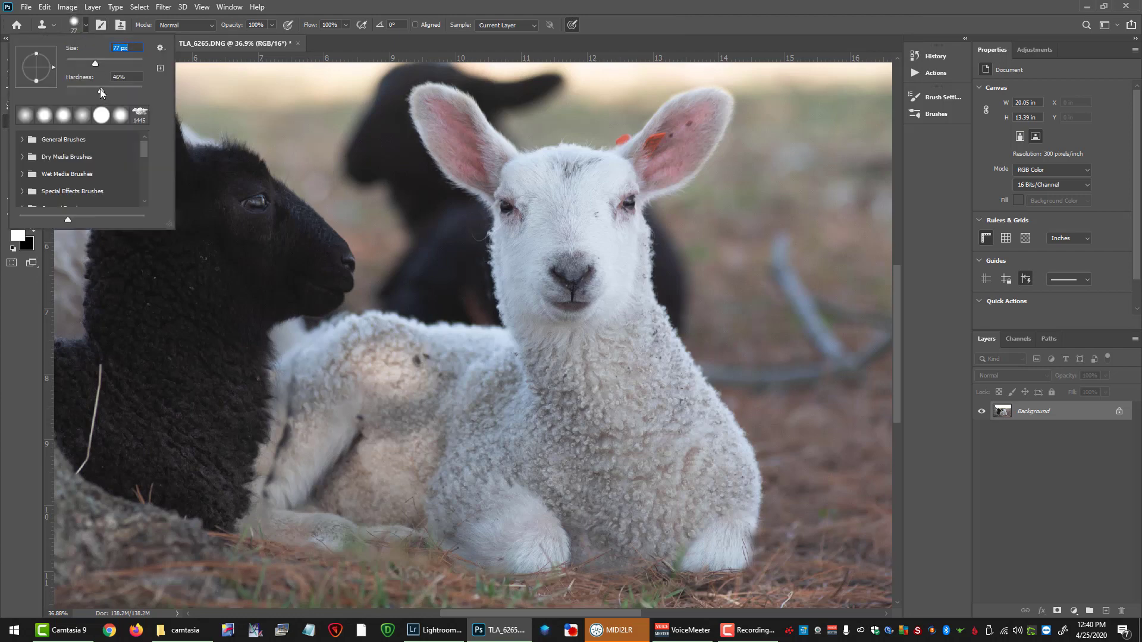
pyautogui.moveTo(100, 90); pyautogui.dragTo(70, 182)
pyautogui.press('Return')
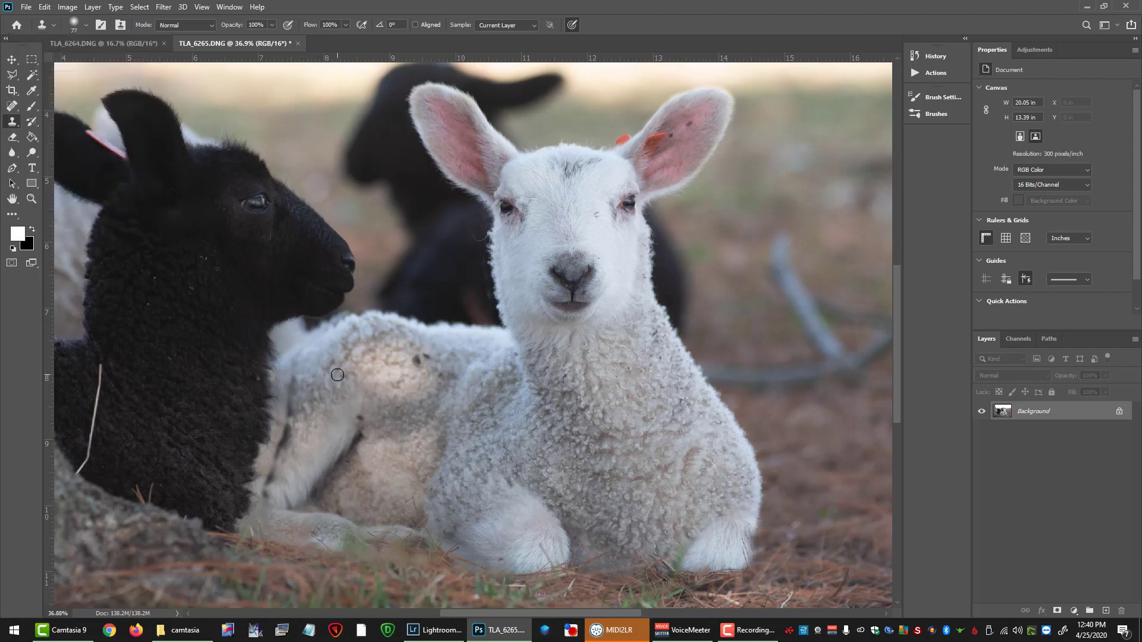
pyautogui.moveTo(303, 375); pyautogui.dragTo(269, 503)
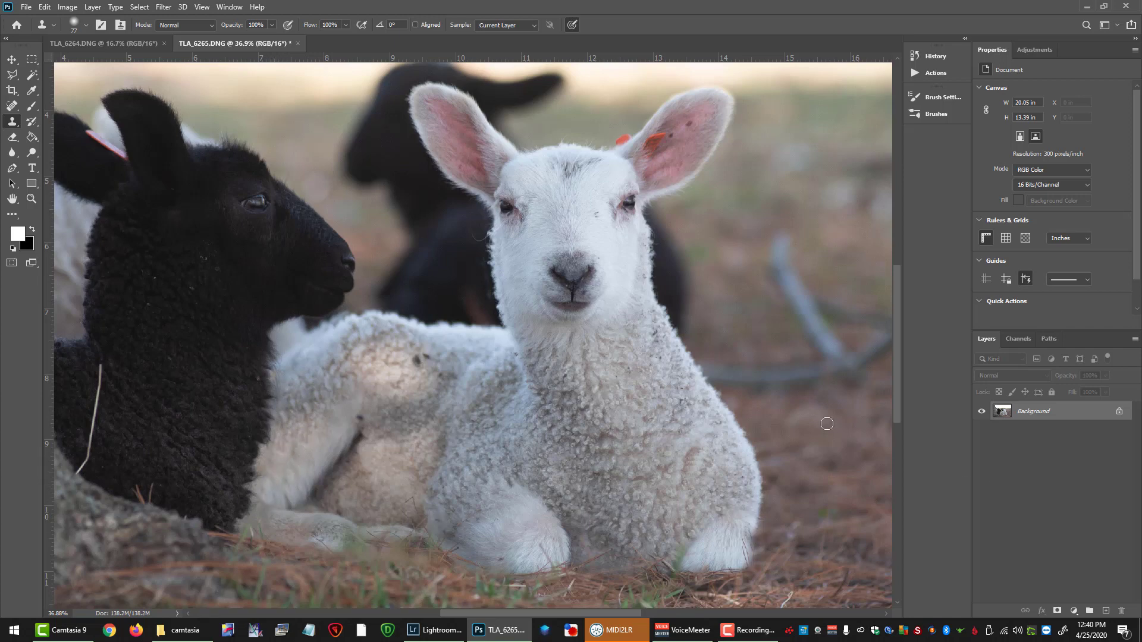
pyautogui.moveTo(392, 348); pyautogui.dragTo(444, 358)
# Clone black fleece over the pale straw on the black lamb's chest
pyautogui.moveTo(101, 366); pyautogui.dragTo(101, 406)
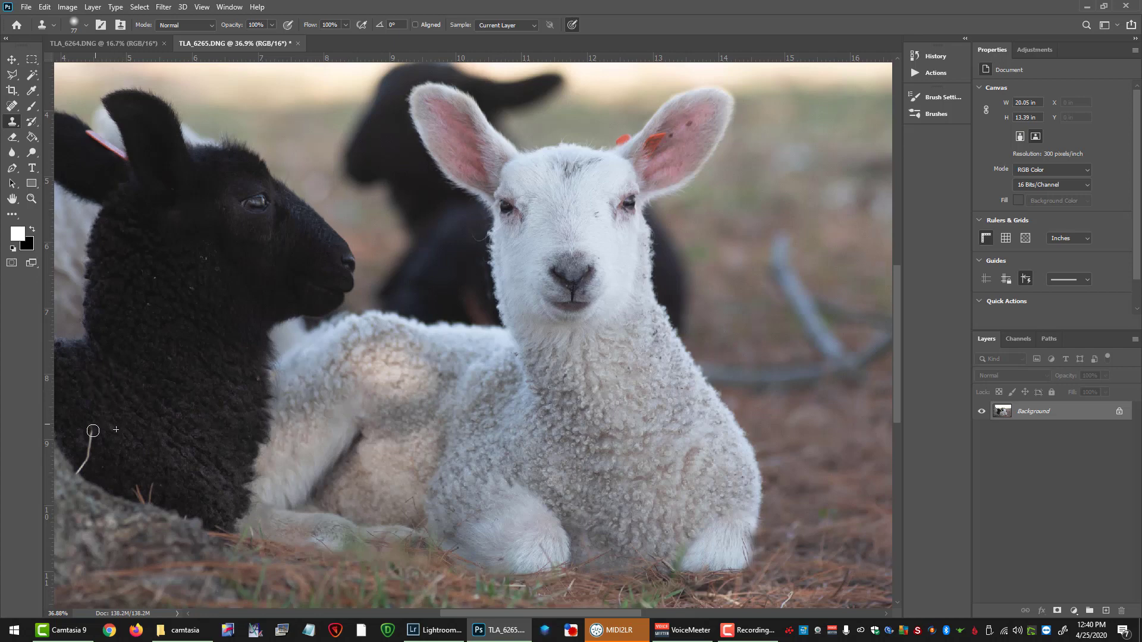
pyautogui.moveTo(87, 451); pyautogui.dragTo(78, 470)
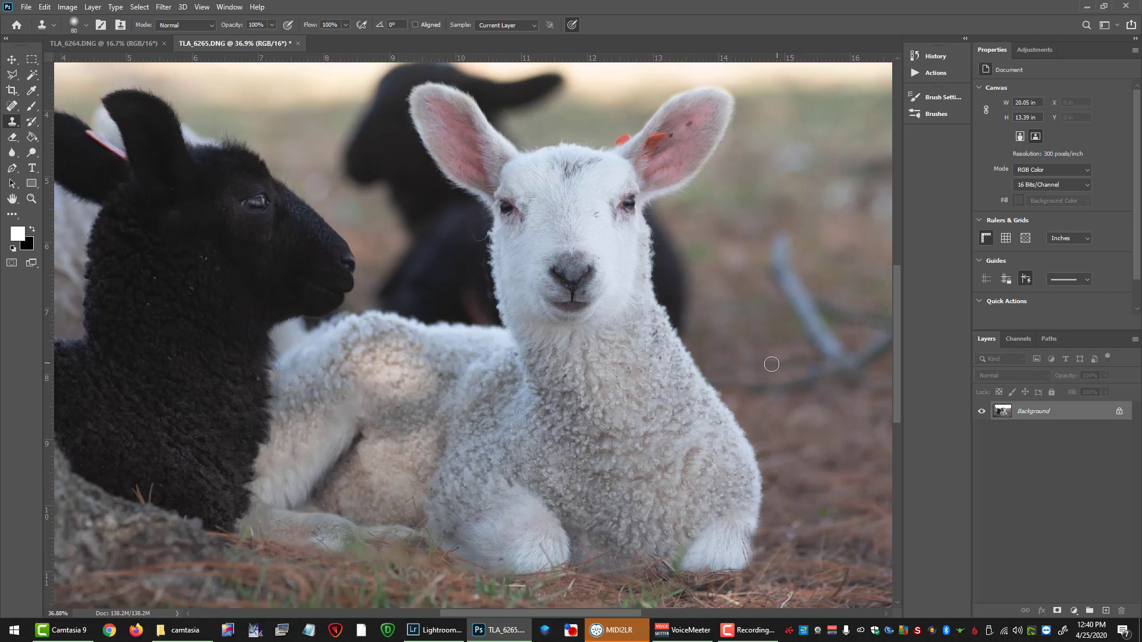
# Enlarge the clone brush to 200 px and clone background over the blurred branch nearest the white lamb's shoulder
pyautogui.press(']')
pyautogui.press(']')
pyautogui.press(']')
pyautogui.moveTo(743, 375)
pyautogui.mouseDown()
pyautogui.moveTo(785, 372)
pyautogui.moveTo(736, 377)
pyautogui.mouseUp()
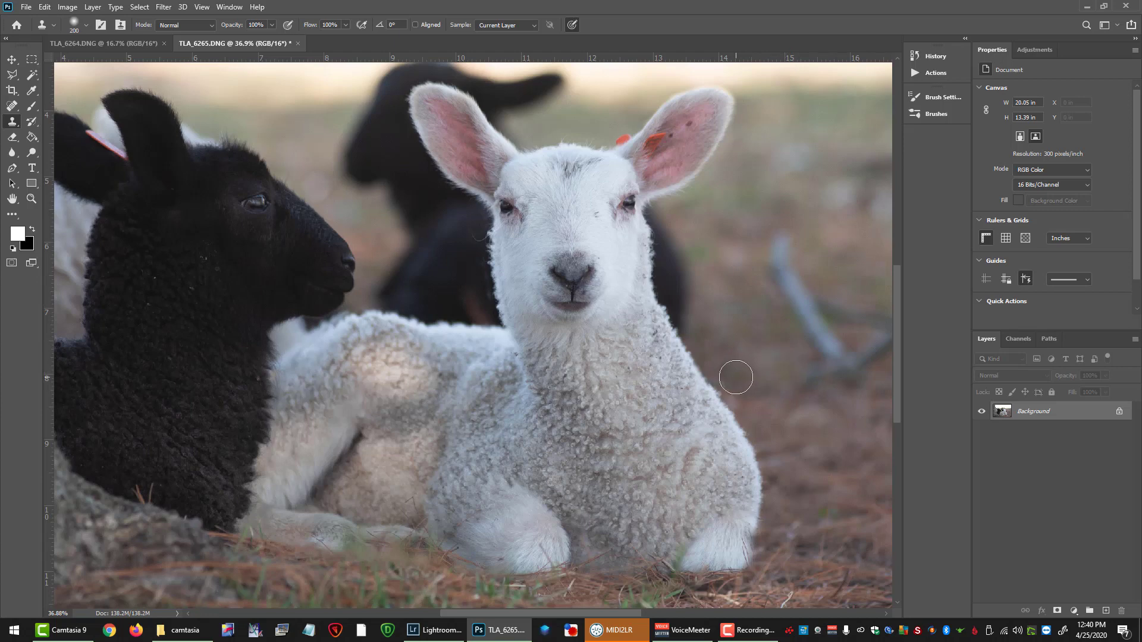
pyautogui.keyDown('alt'); pyautogui.click(743, 428); pyautogui.keyUp('alt')
pyautogui.moveTo(723, 397); pyautogui.dragTo(724, 383)
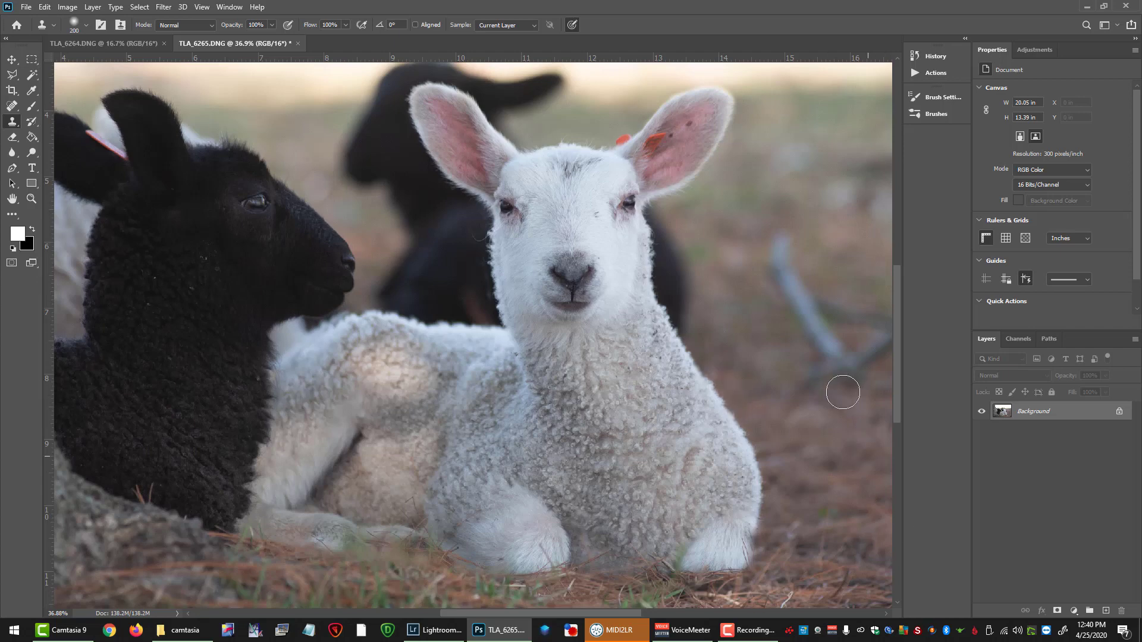
pyautogui.keyDown('alt'); pyautogui.click(823, 198); pyautogui.keyUp('alt')
pyautogui.moveTo(769, 246)
pyautogui.mouseDown()
pyautogui.moveTo(835, 346)
pyautogui.moveTo(878, 317)
pyautogui.moveTo(863, 345)
pyautogui.moveTo(820, 366)
pyautogui.moveTo(454, 353)
pyautogui.mouseUp()
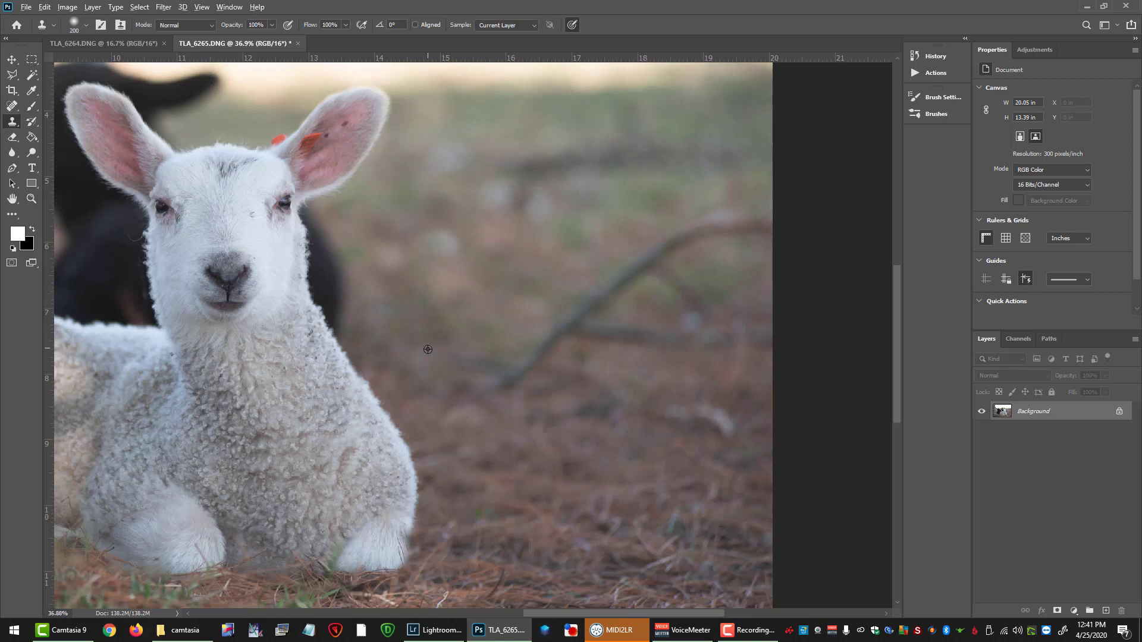
# Clone background over the remaining branches out to the photo's right edge, lowering the clone opacity to 59% to blend the traces
pyautogui.keyDown('alt'); pyautogui.click(431, 351); pyautogui.keyUp('alt')
pyautogui.moveTo(476, 387)
pyautogui.mouseDown()
pyautogui.moveTo(620, 284)
pyautogui.moveTo(772, 231)
pyautogui.mouseUp()
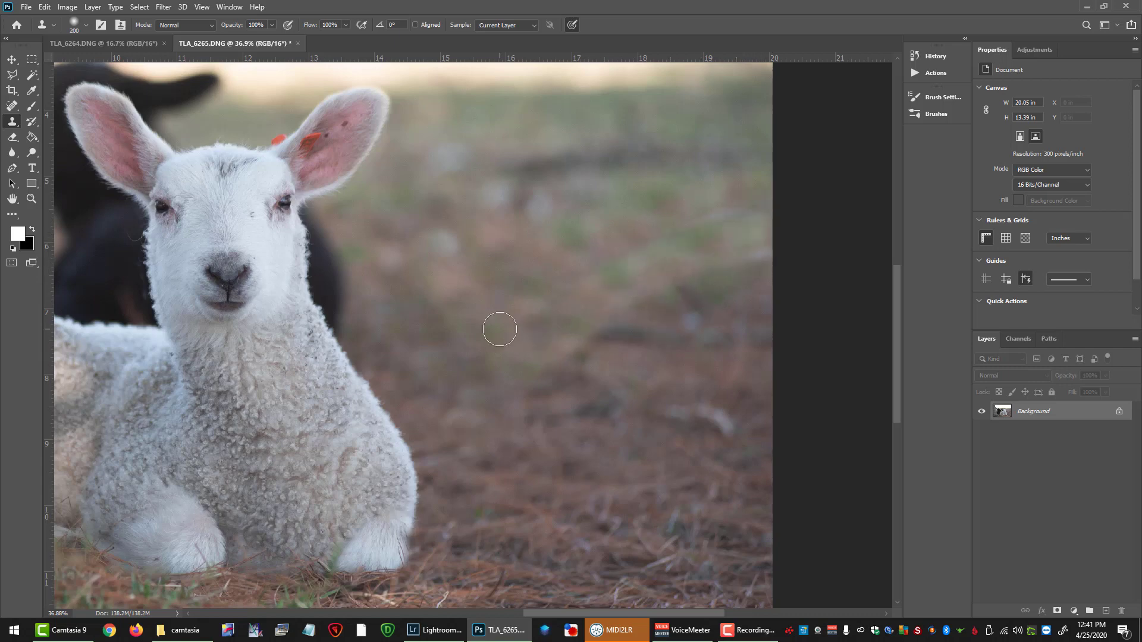
pyautogui.keyDown('alt'); pyautogui.click(521, 266); pyautogui.keyUp('alt')
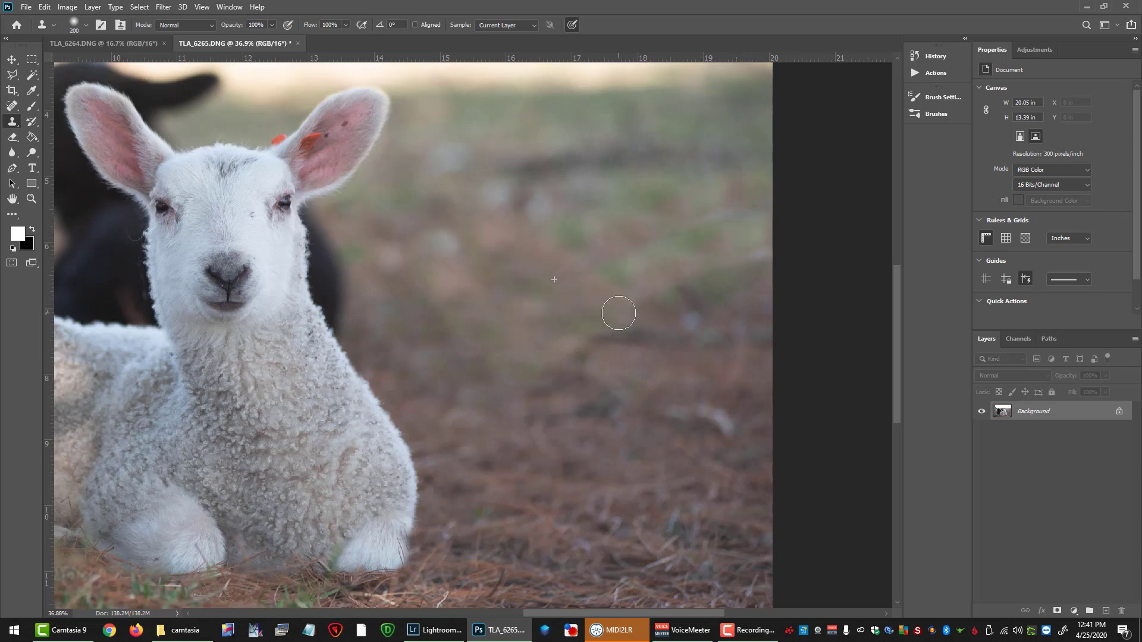
pyautogui.moveTo(617, 311)
pyautogui.mouseDown()
pyautogui.moveTo(757, 333)
pyautogui.moveTo(652, 305)
pyautogui.moveTo(767, 269)
pyautogui.mouseUp()
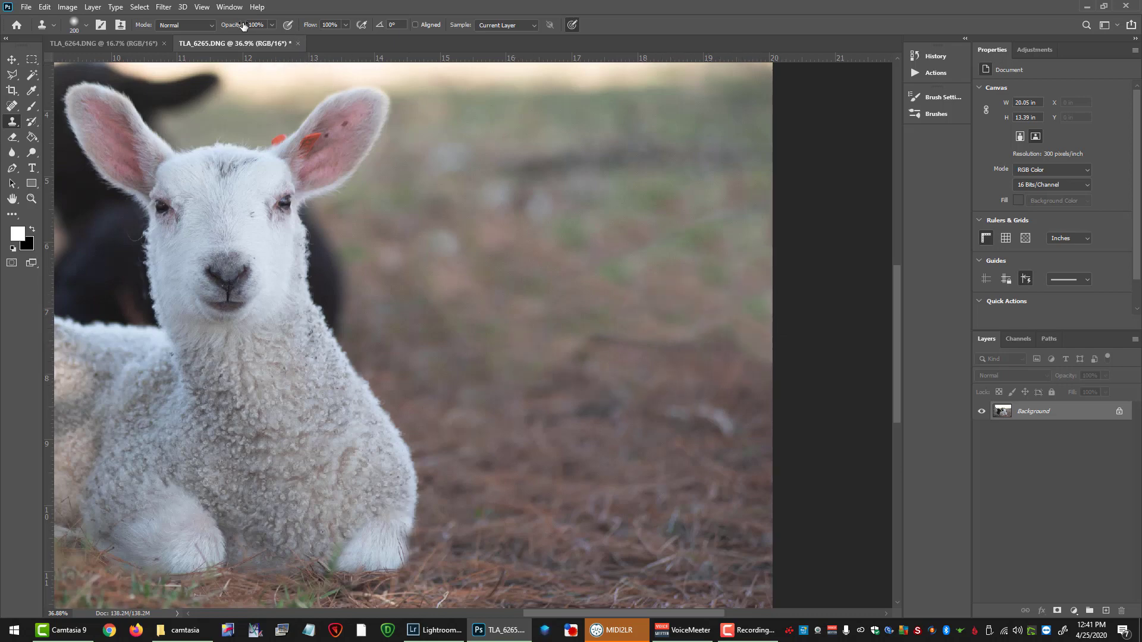
pyautogui.moveTo(232, 27); pyautogui.dragTo(210, 28)
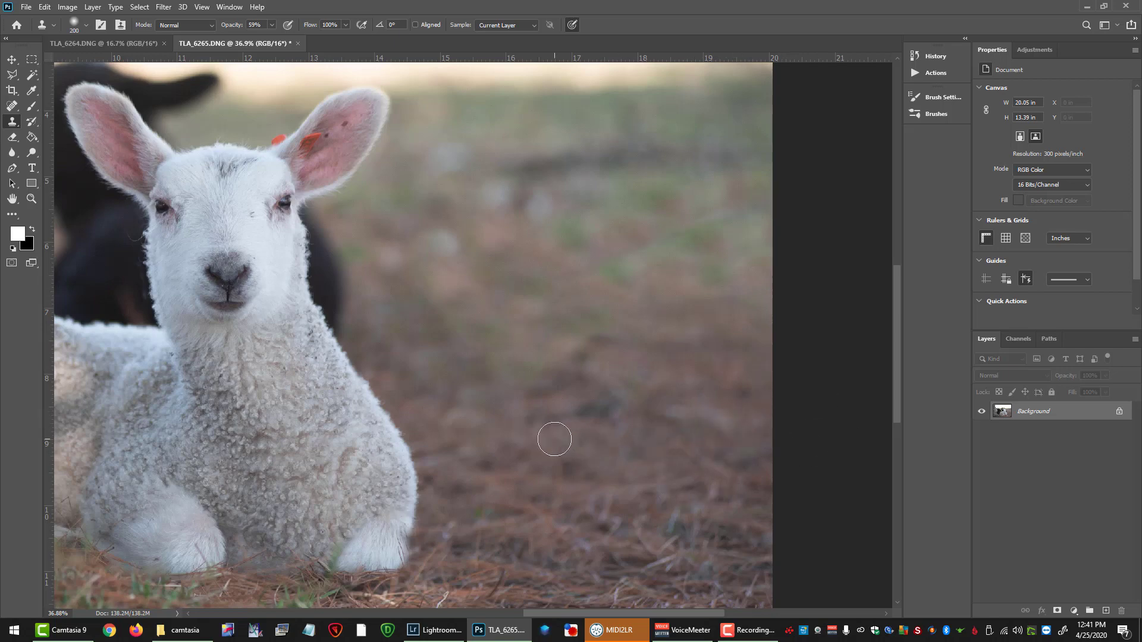
# Close the combined photo TLA_6265.DNG and save its changes
pyautogui.scroll(-10, 545, 434)
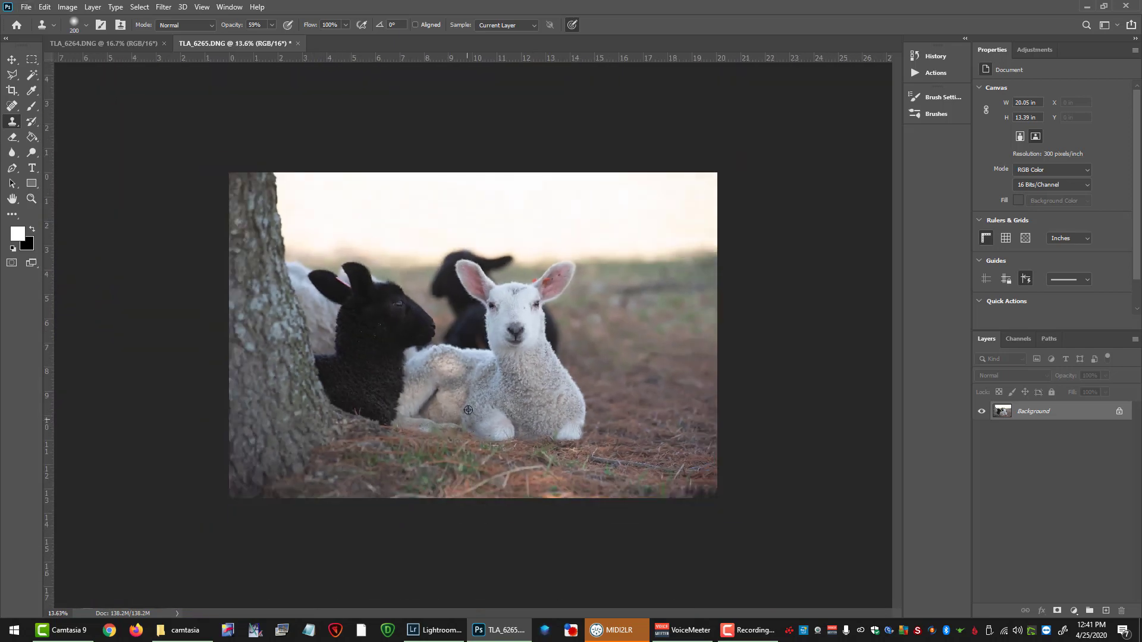
pyautogui.scroll(3, 354, 330)
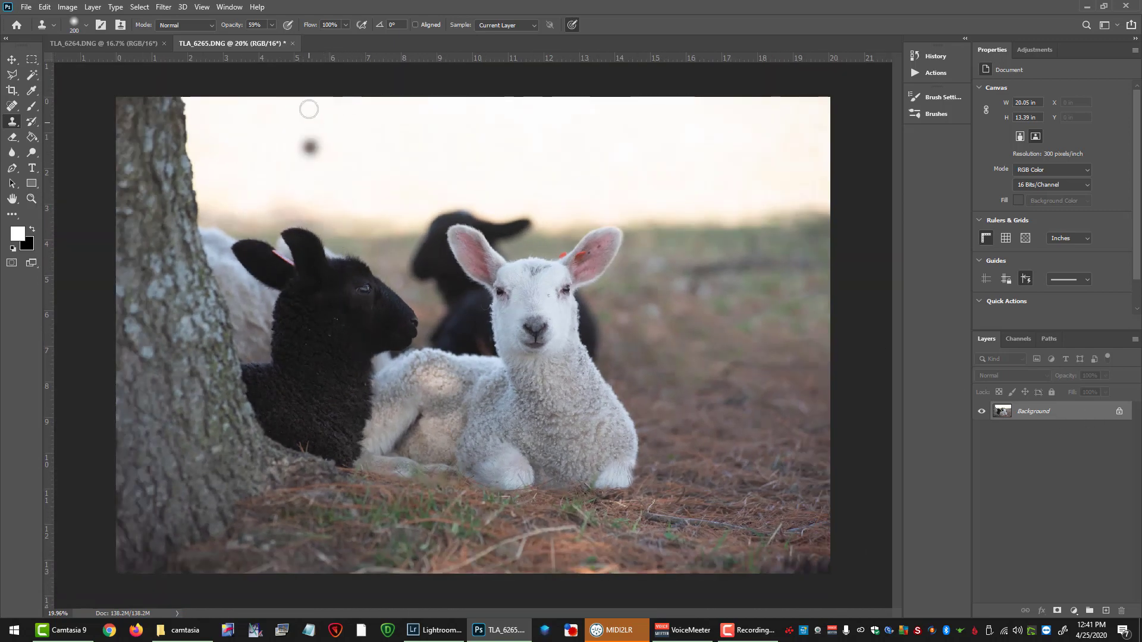
pyautogui.click(292, 43)
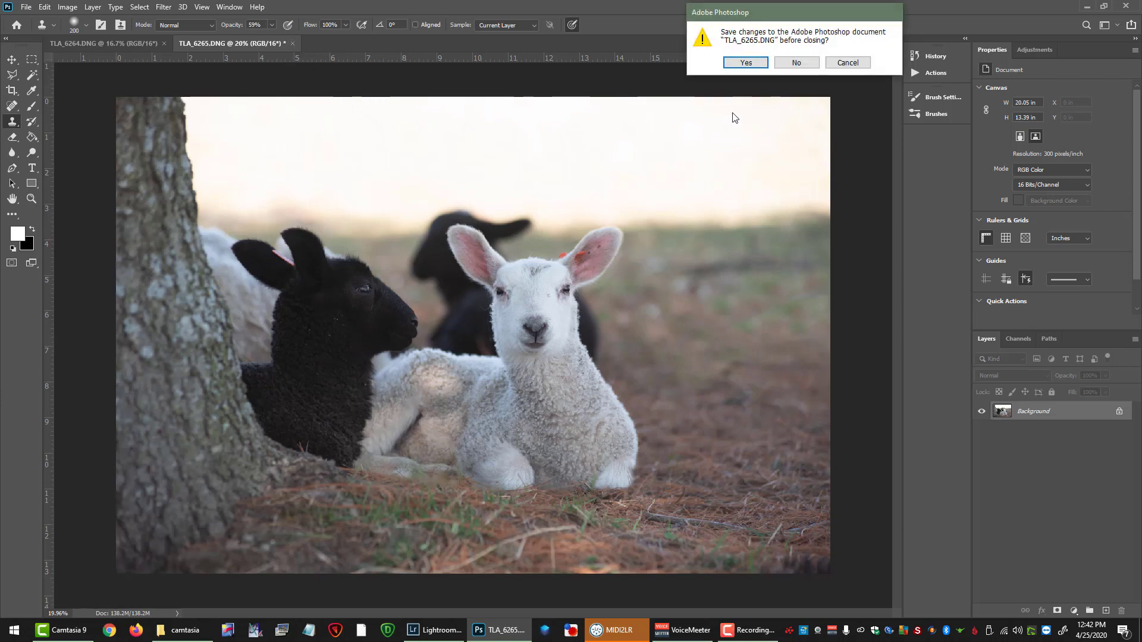
pyautogui.click(745, 63)
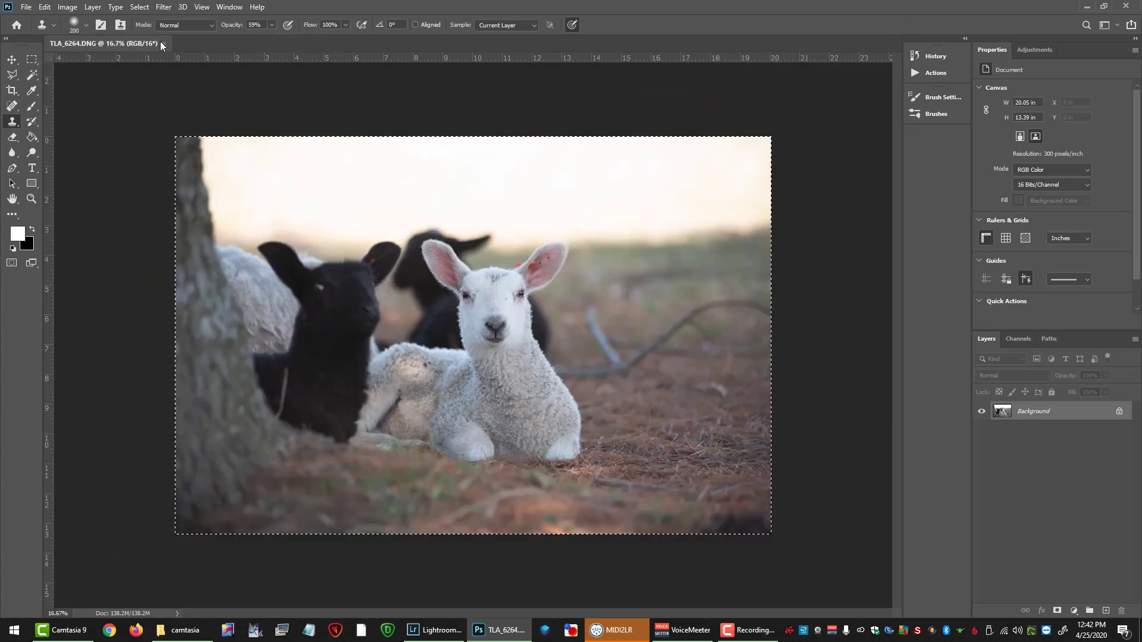
# Close TLA_6264.DNG without saving its changes and switch to Lightroom Classic
pyautogui.click(162, 43)
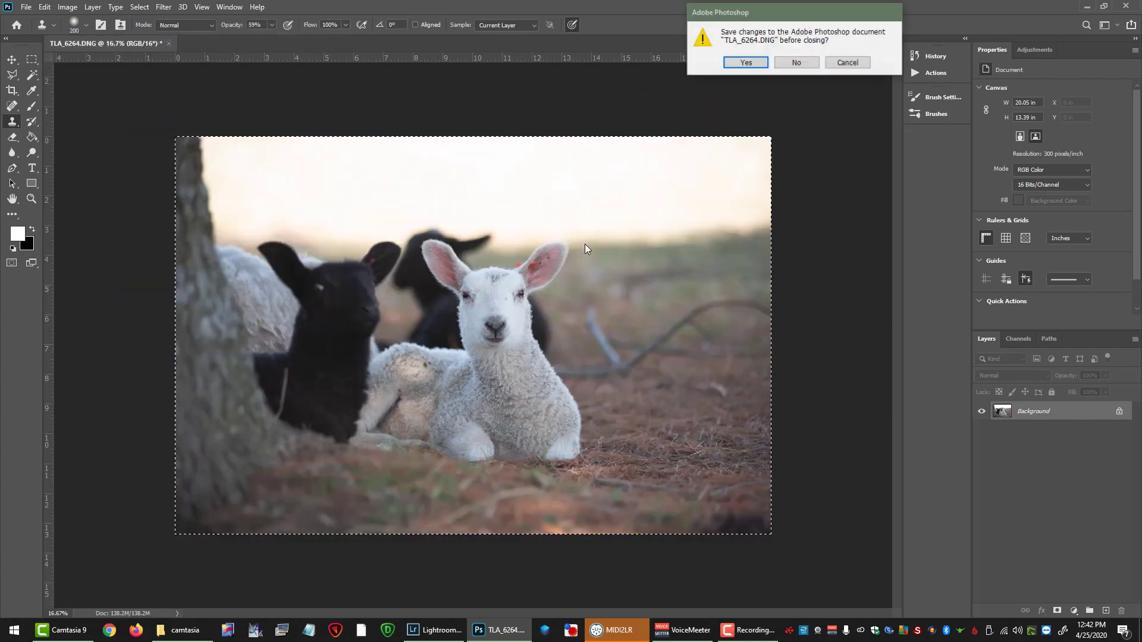
pyautogui.click(795, 63)
pyautogui.click(1077, 7)
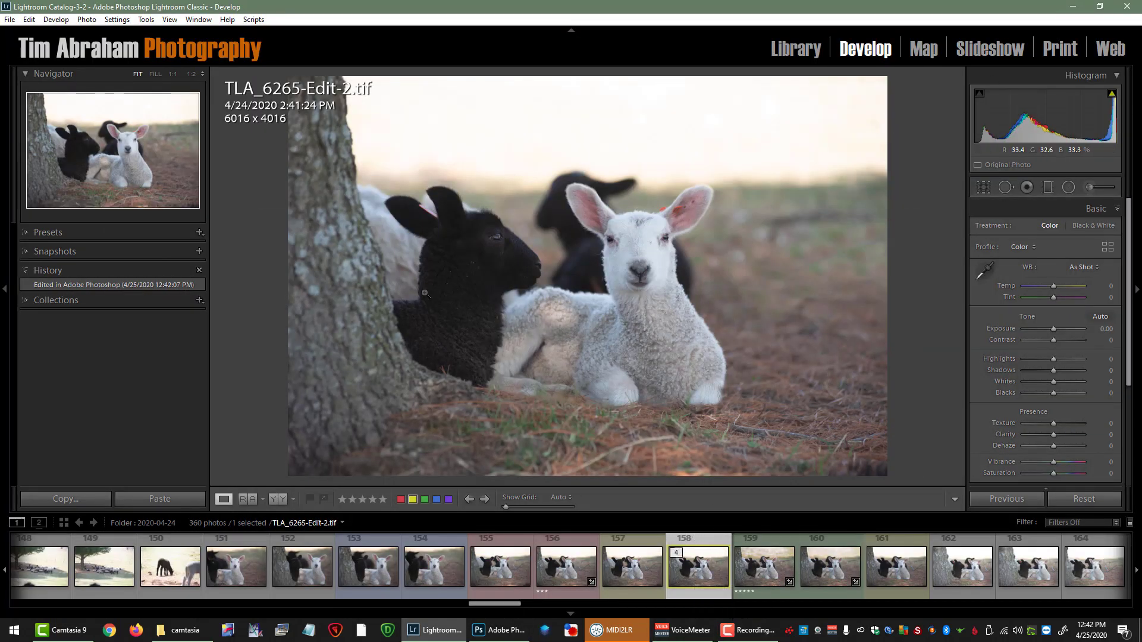
# Set up an adjustment brush with shadows 30, contrast −22 and clarity 20
pyautogui.press('alt')
pyautogui.click(1087, 188)
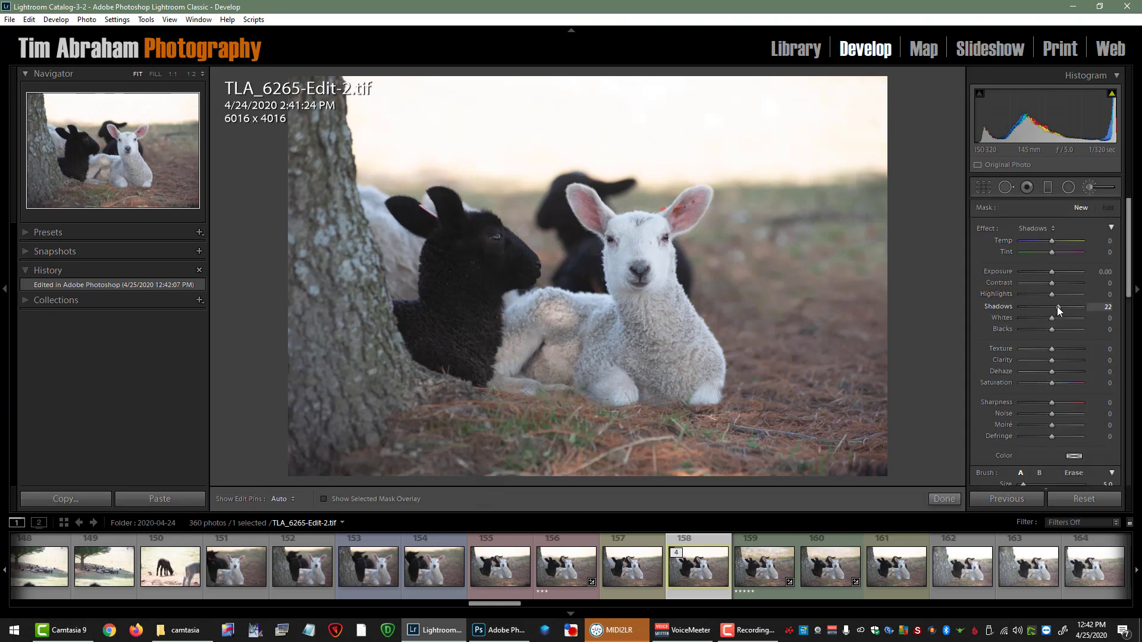
pyautogui.moveTo(1060, 308); pyautogui.dragTo(1045, 286)
pyautogui.moveTo(1053, 359); pyautogui.dragTo(1058, 361)
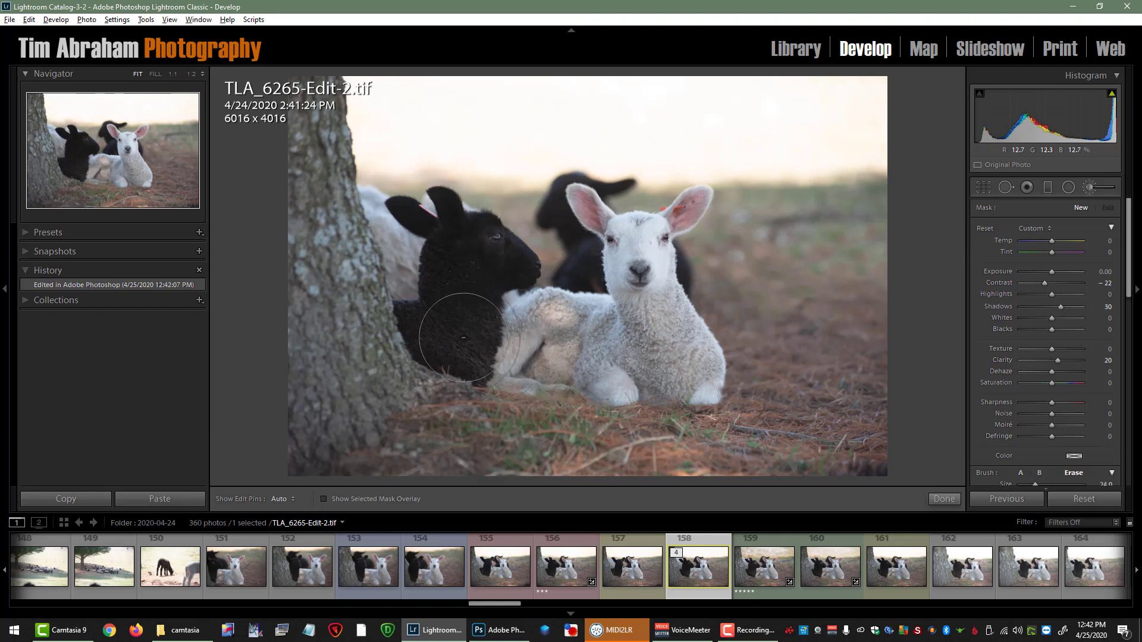
# Paint the brush adjustment over the whole black lamb, filling the mask gaps at its neck and chest with the overlay shown
pyautogui.press('h')
pyautogui.moveTo(455, 345)
pyautogui.mouseDown()
pyautogui.moveTo(479, 286)
pyautogui.moveTo(496, 288)
pyautogui.moveTo(476, 331)
pyautogui.moveTo(525, 263)
pyautogui.moveTo(496, 229)
pyautogui.moveTo(471, 225)
pyautogui.moveTo(447, 264)
pyautogui.moveTo(450, 252)
pyautogui.moveTo(430, 265)
pyautogui.moveTo(417, 309)
pyautogui.moveTo(402, 305)
pyautogui.moveTo(402, 338)
pyautogui.moveTo(424, 342)
pyautogui.moveTo(456, 378)
pyautogui.moveTo(480, 365)
pyautogui.moveTo(488, 339)
pyautogui.moveTo(489, 262)
pyautogui.moveTo(433, 191)
pyautogui.moveTo(454, 202)
pyautogui.moveTo(457, 224)
pyautogui.moveTo(438, 227)
pyautogui.moveTo(392, 203)
pyautogui.moveTo(443, 242)
pyautogui.moveTo(434, 229)
pyautogui.moveTo(465, 238)
pyautogui.moveTo(486, 222)
pyautogui.moveTo(518, 270)
pyautogui.moveTo(482, 241)
pyautogui.mouseUp()
pyautogui.press('o')
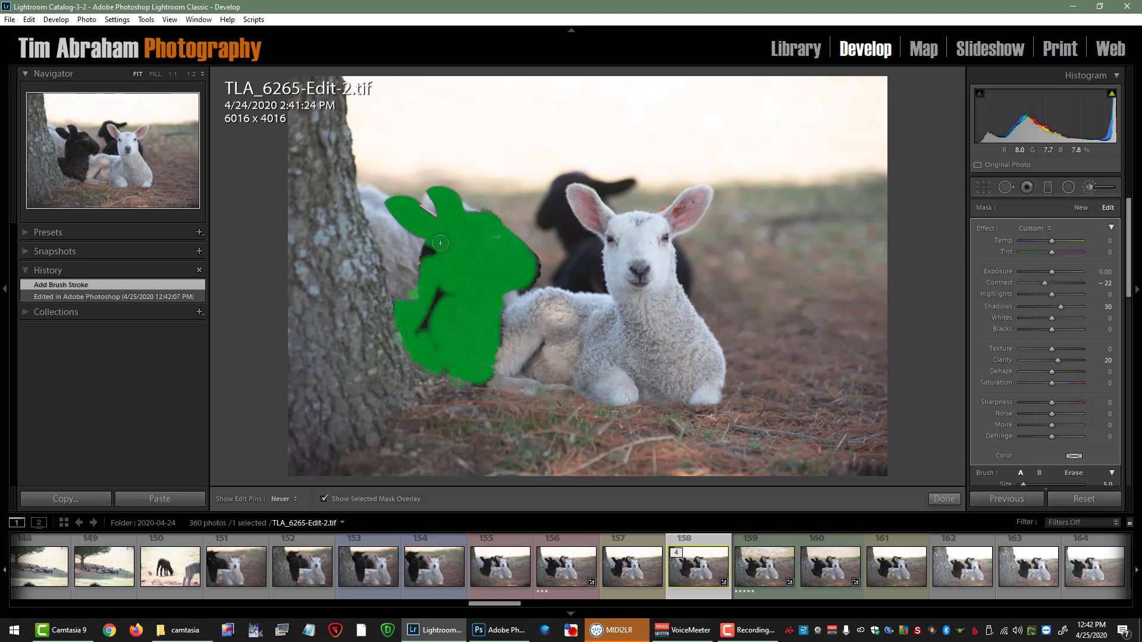
pyautogui.moveTo(430, 260)
pyautogui.mouseDown()
pyautogui.moveTo(426, 295)
pyautogui.moveTo(449, 273)
pyautogui.moveTo(417, 331)
pyautogui.mouseUp()
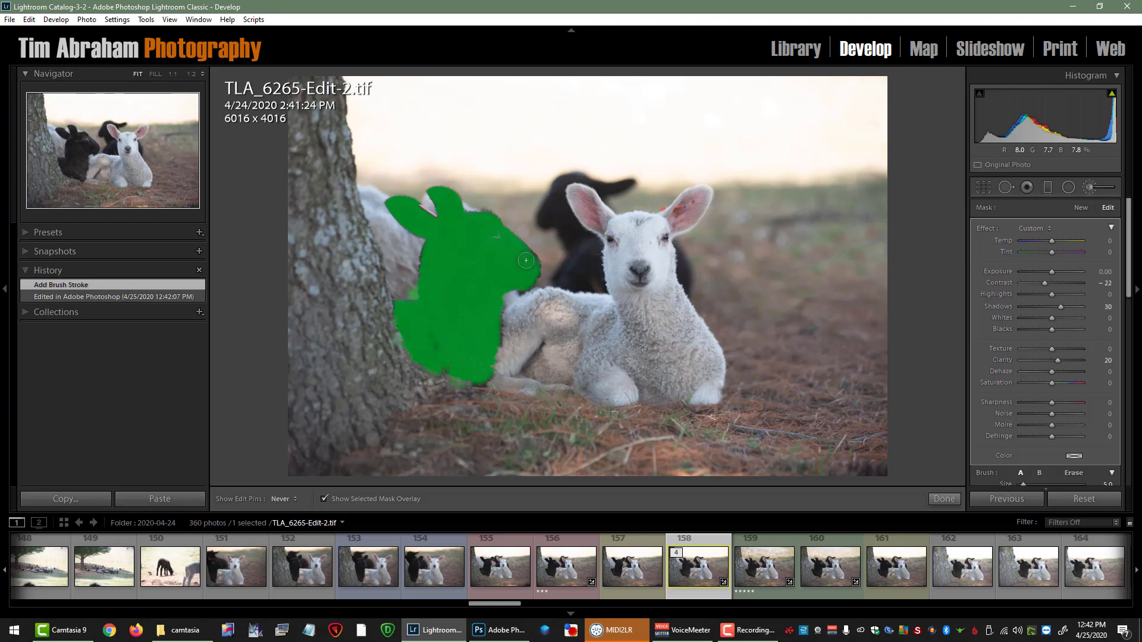
pyautogui.moveTo(473, 306); pyautogui.dragTo(464, 307)
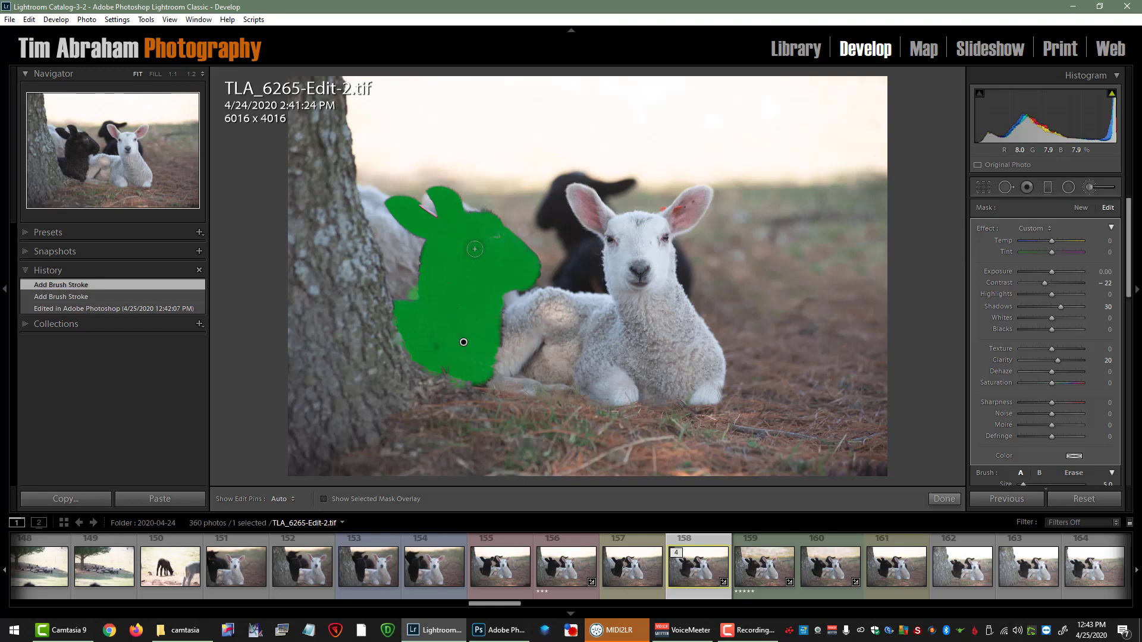
# Refine the black lamb's brush adjustment at 1:2 view to clarity 30, texture 24 and shadows 26
pyautogui.click(192, 75)
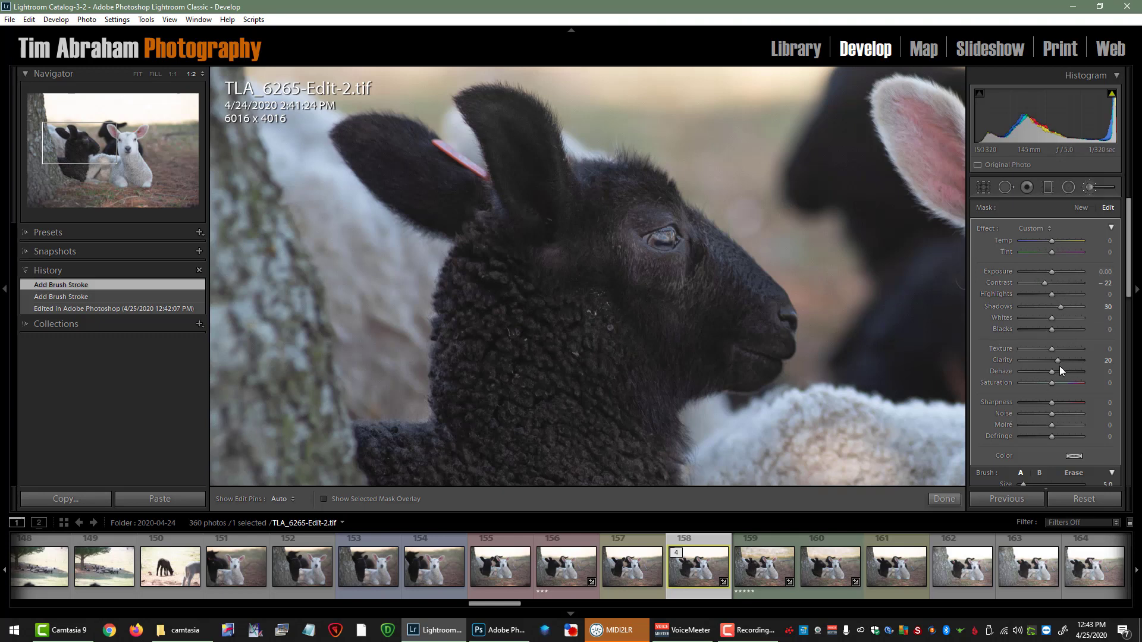
pyautogui.moveTo(1058, 361)
pyautogui.mouseDown()
pyautogui.moveTo(975, 355)
pyautogui.moveTo(1103, 354)
pyautogui.moveTo(1005, 358)
pyautogui.moveTo(1062, 363)
pyautogui.moveTo(1057, 350)
pyautogui.mouseUp()
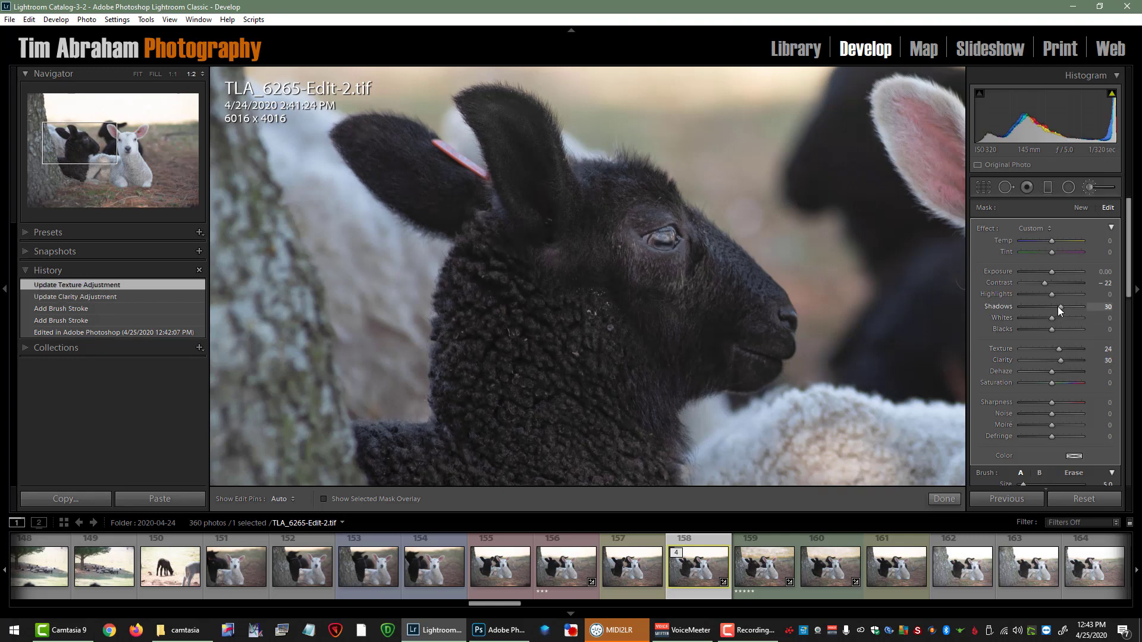
pyautogui.moveTo(1057, 307); pyautogui.dragTo(1056, 308)
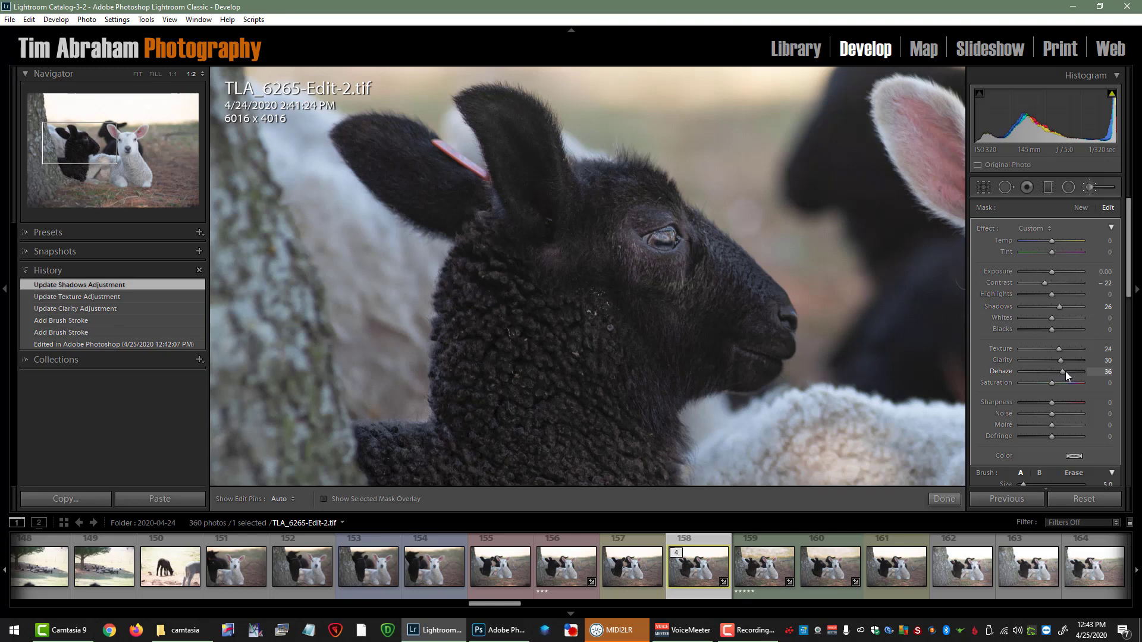
# Set the black lamb's brush adjustment to dehaze 7 and contrast −27, and finish brushing
pyautogui.moveTo(1071, 371); pyautogui.dragTo(1051, 374)
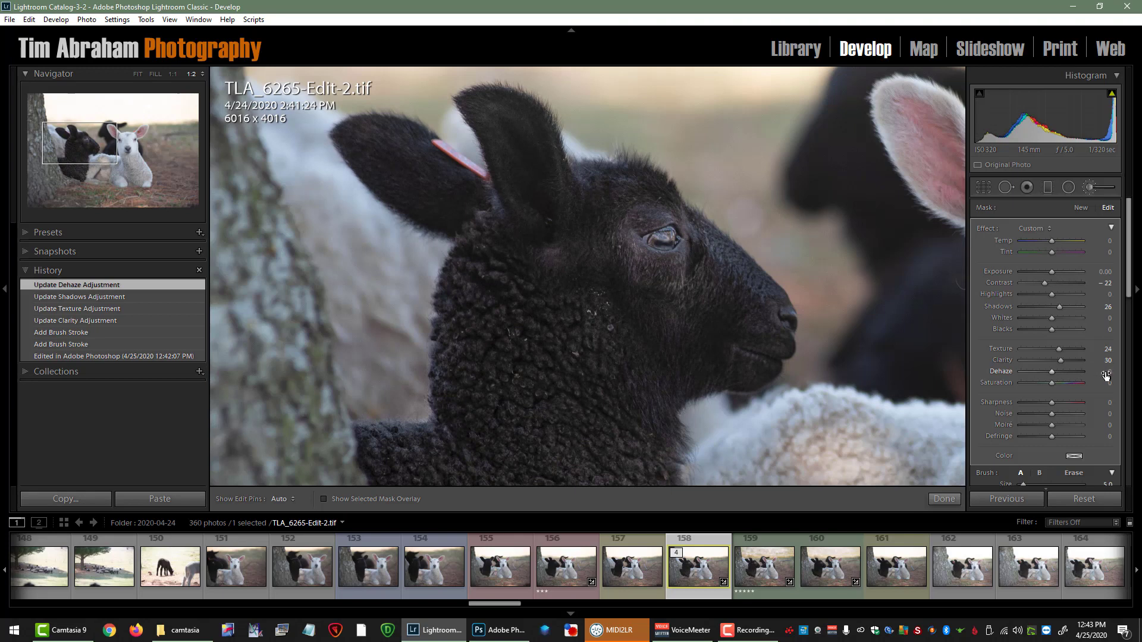
pyautogui.doubleClick(1050, 372)
pyautogui.moveTo(1051, 372); pyautogui.dragTo(1048, 371)
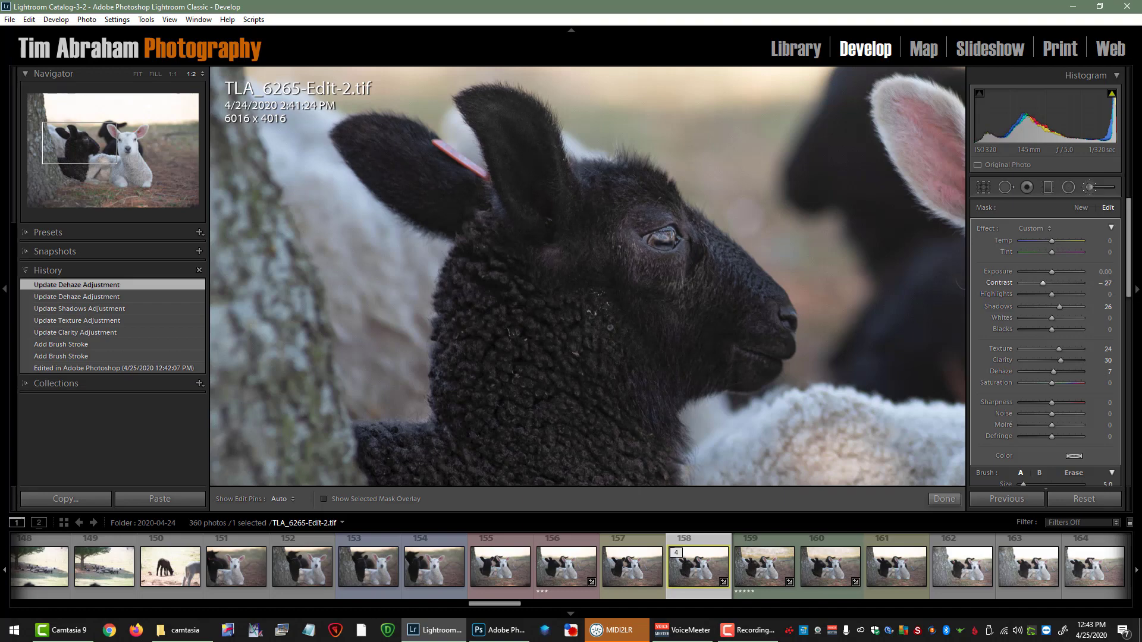
pyautogui.click(943, 499)
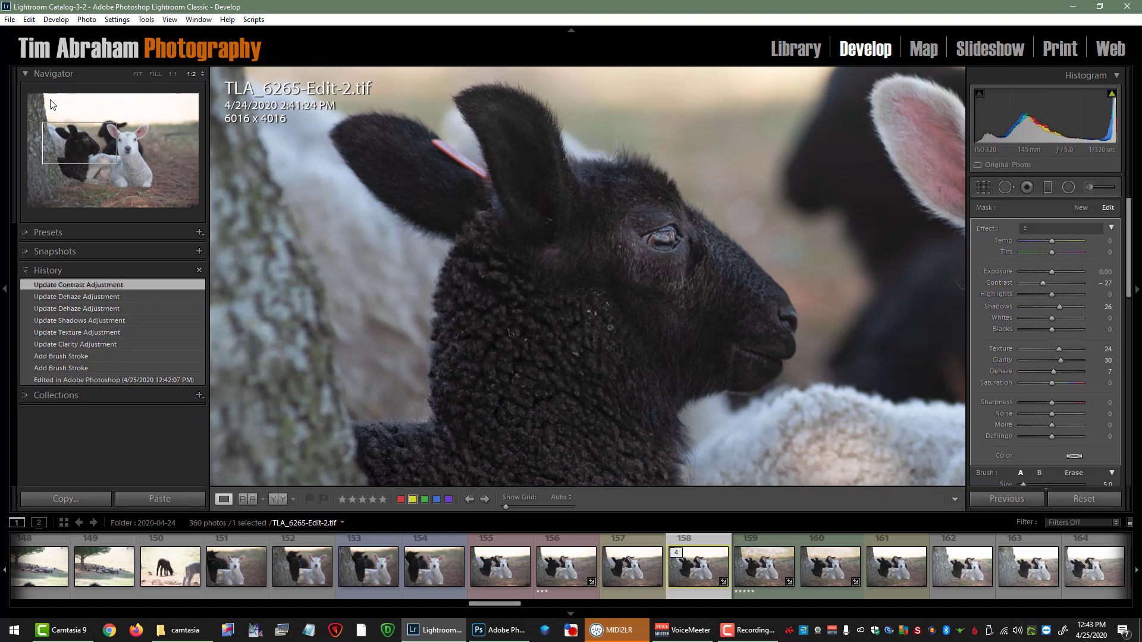
# Fit the photo in view and set up a new adjustment brush with the Highlights effect at −34
pyautogui.click(138, 74)
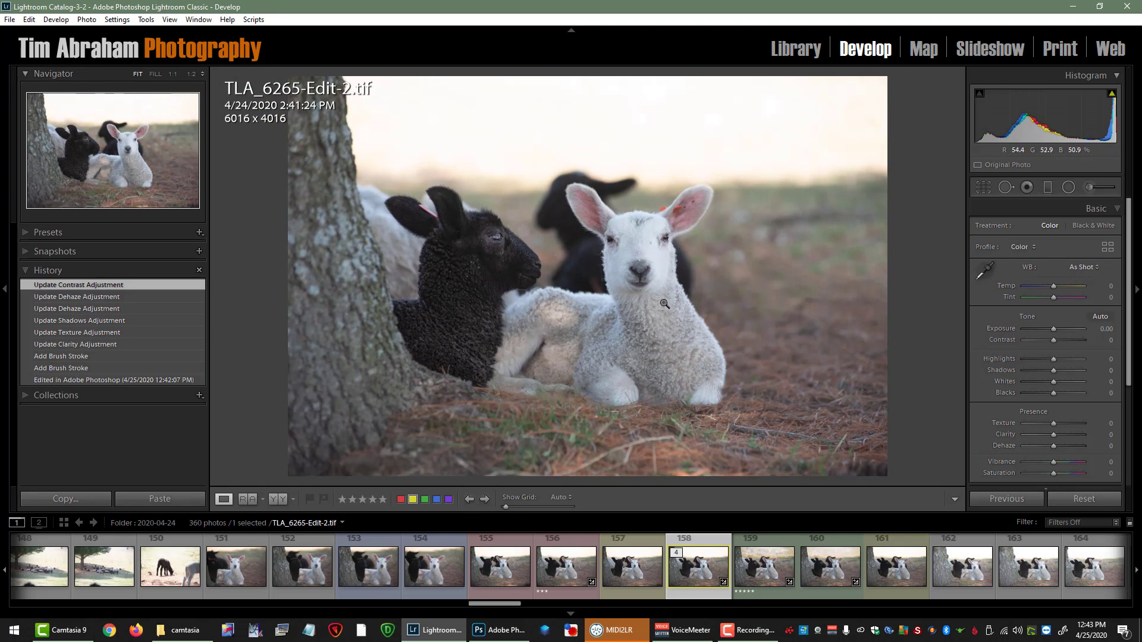
pyautogui.click(1090, 187)
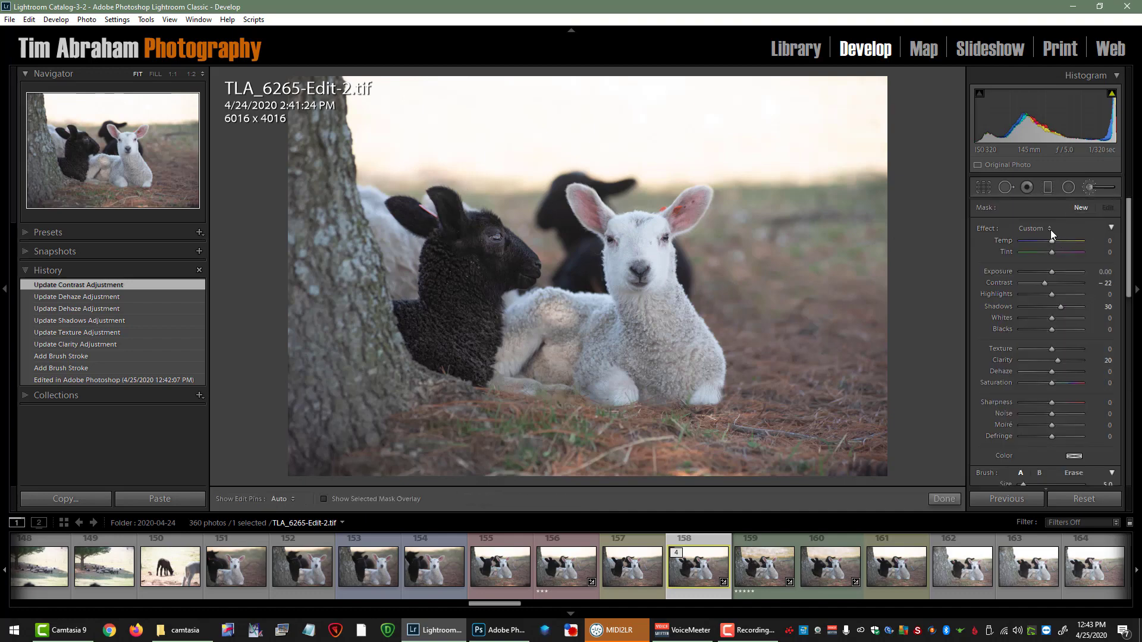
pyautogui.click(1050, 230)
pyautogui.click(987, 95)
pyautogui.moveTo(1039, 295); pyautogui.dragTo(1042, 295)
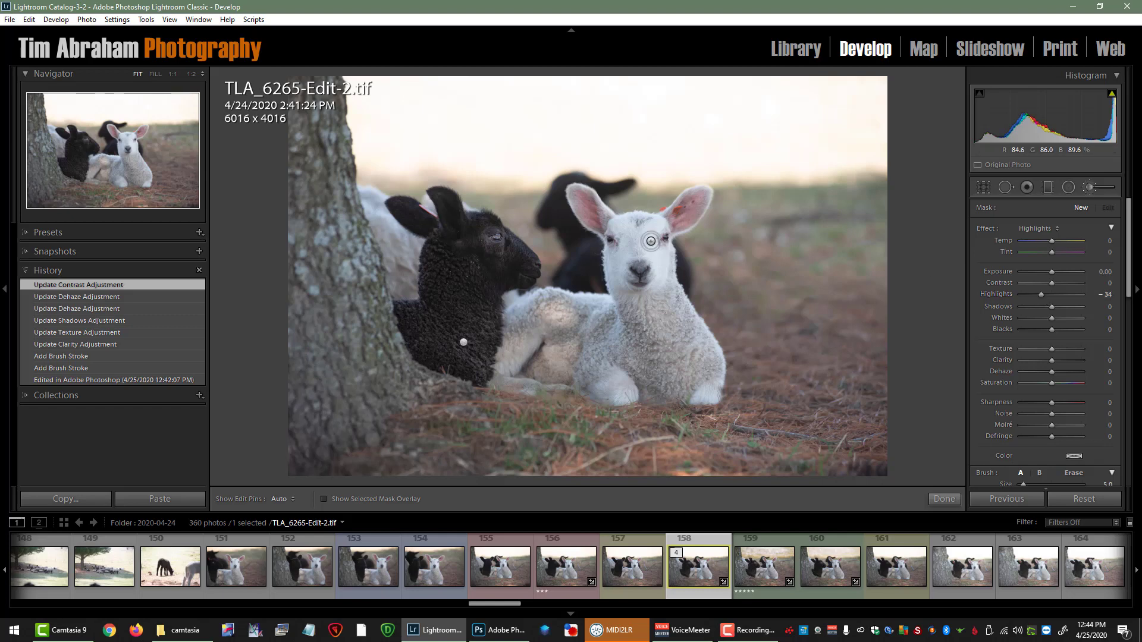
# Paint the highlights brush over the white lamb's face with an enlarged tip and lower its highlights to −83
pyautogui.scroll(3, 653, 242)
pyautogui.press('h')
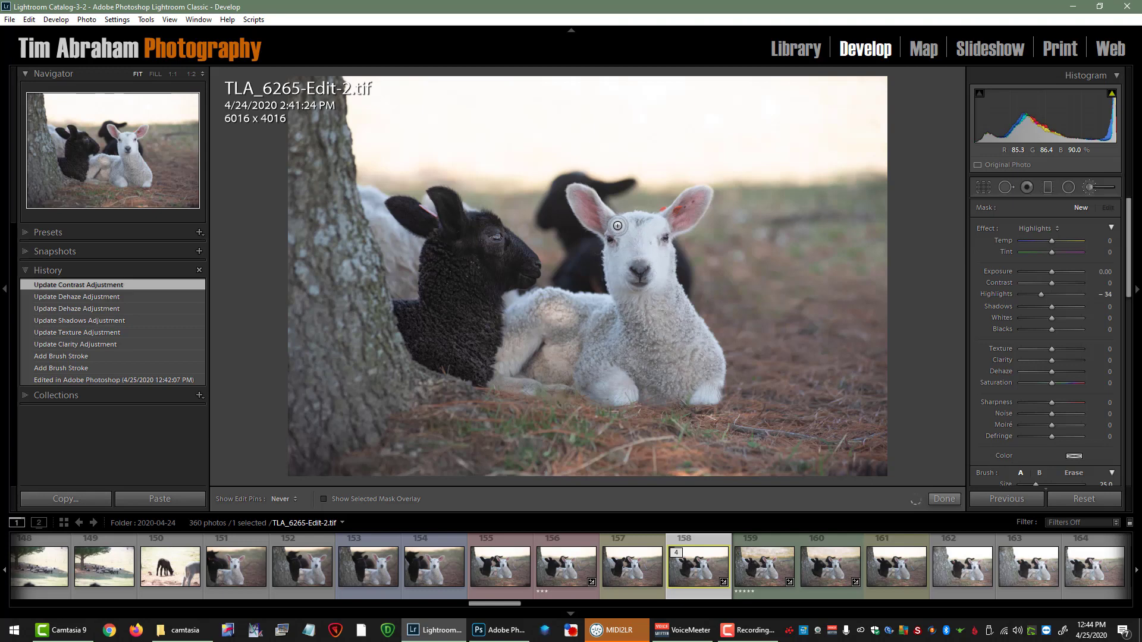
pyautogui.press('h')
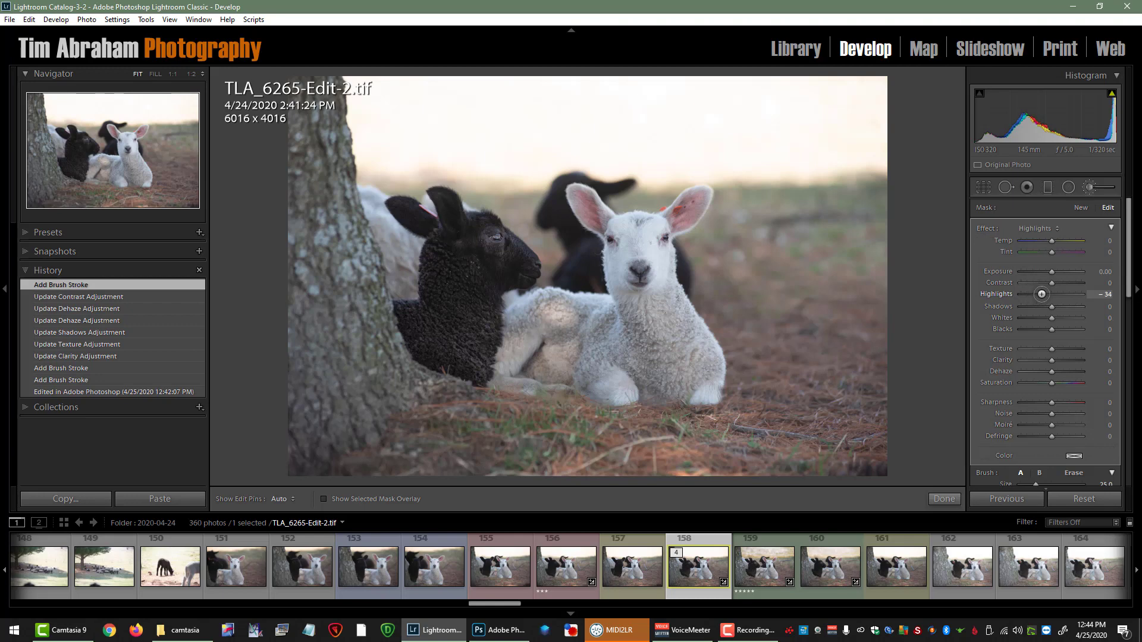
pyautogui.moveTo(1101, 295); pyautogui.dragTo(1031, 312)
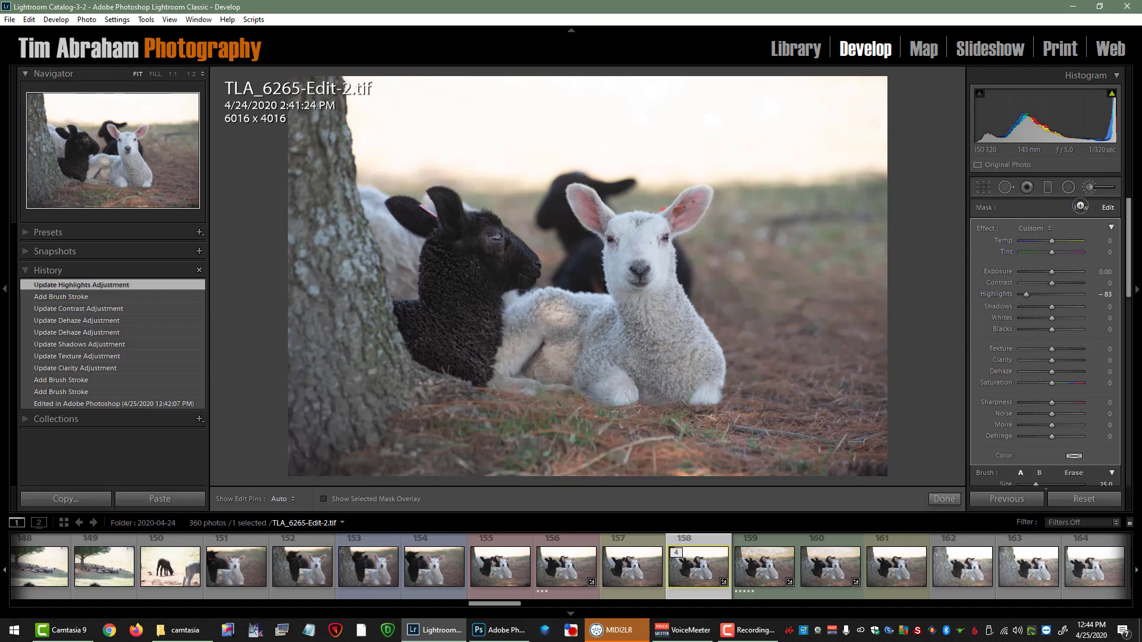
# Add a new brush adjustment with the Exposure effect at −0.32 and paint it down the white lamb's face
pyautogui.click(1078, 206)
pyautogui.click(1049, 228)
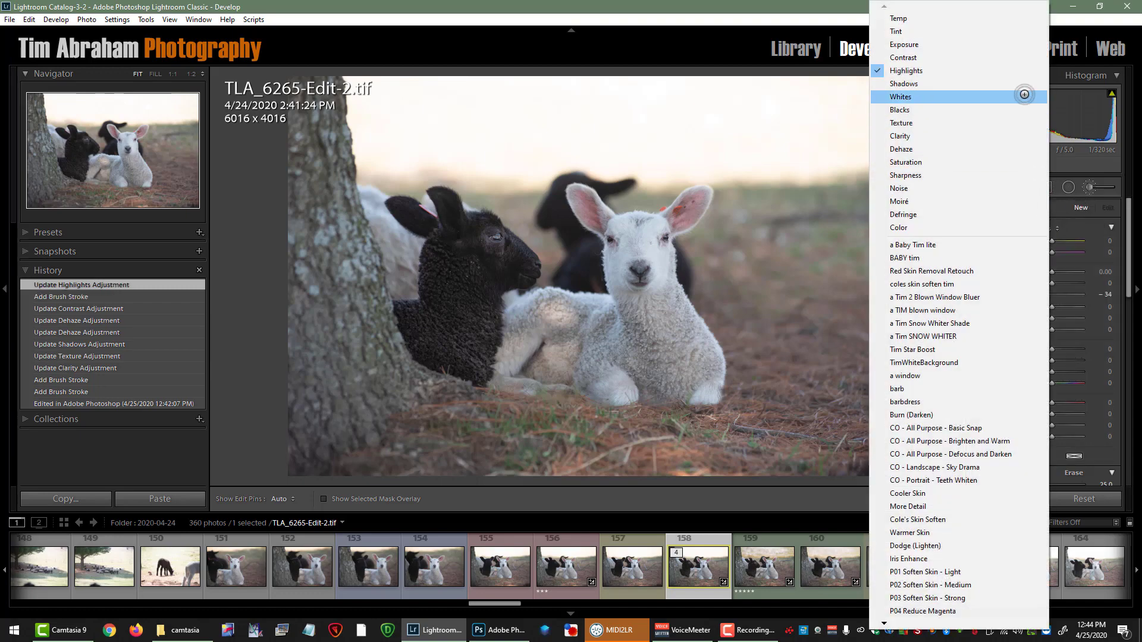
pyautogui.click(1014, 44)
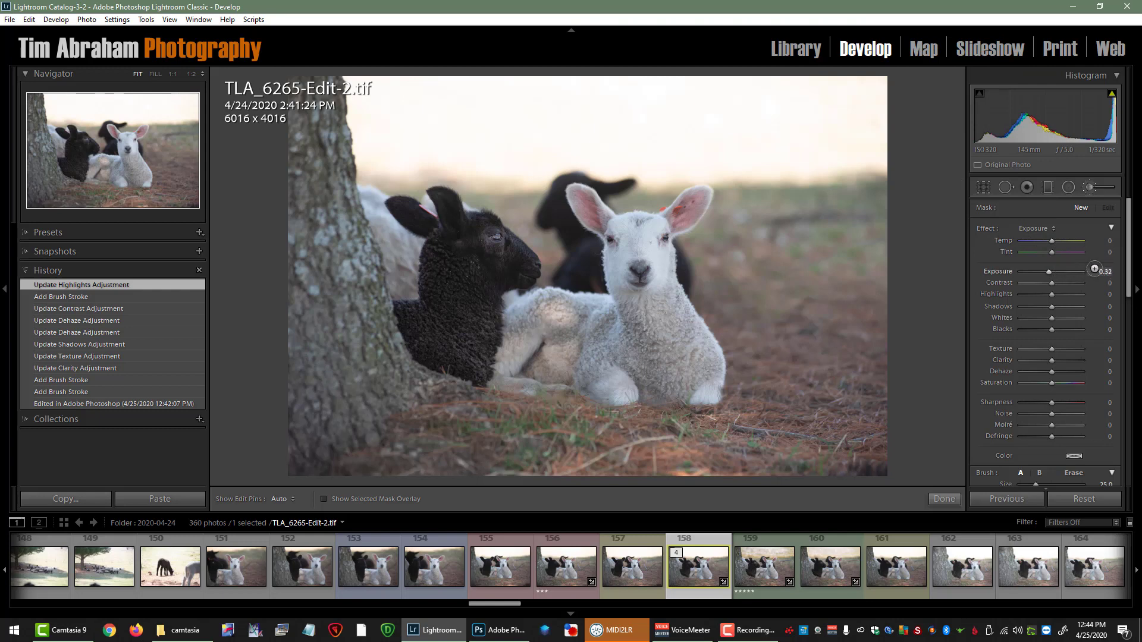
pyautogui.moveTo(643, 239)
pyautogui.mouseDown()
pyautogui.moveTo(655, 260)
pyautogui.moveTo(687, 212)
pyautogui.moveTo(651, 238)
pyautogui.moveTo(586, 208)
pyautogui.moveTo(646, 298)
pyautogui.mouseUp()
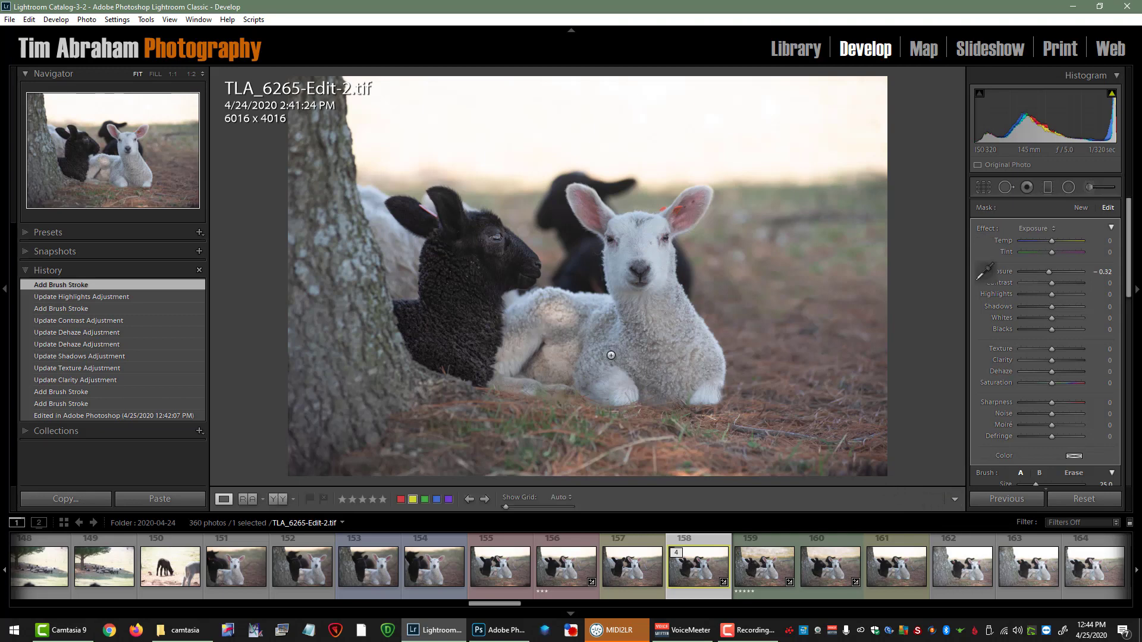
pyautogui.press('k')
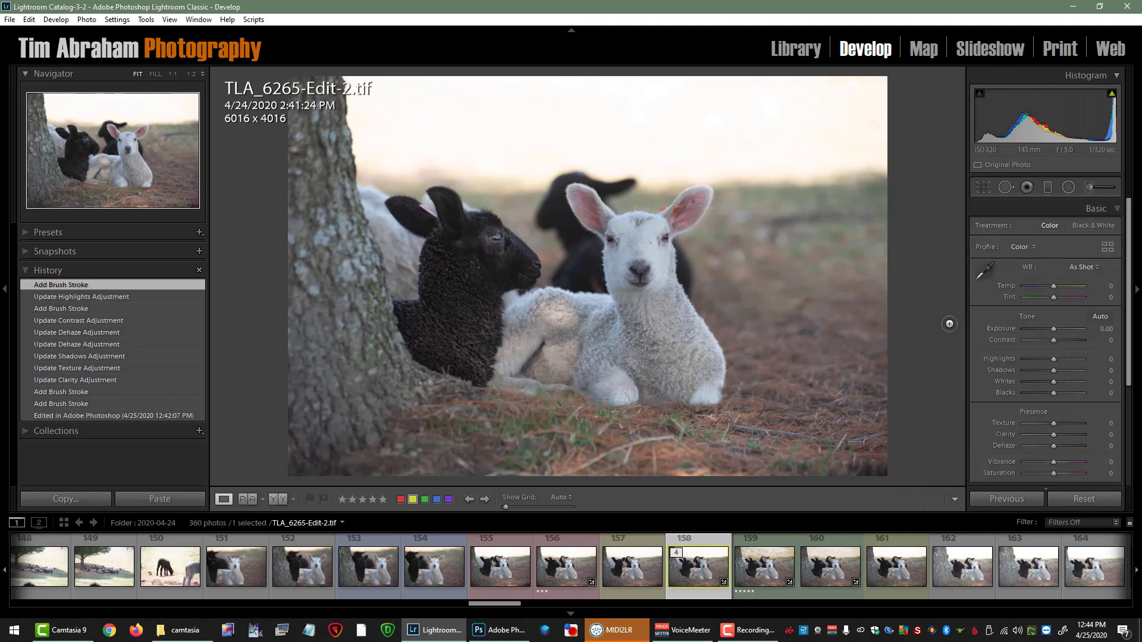
# Add a graduated filter over the bright upper background with exposure −0.52 and highlights −100
pyautogui.click(1047, 188)
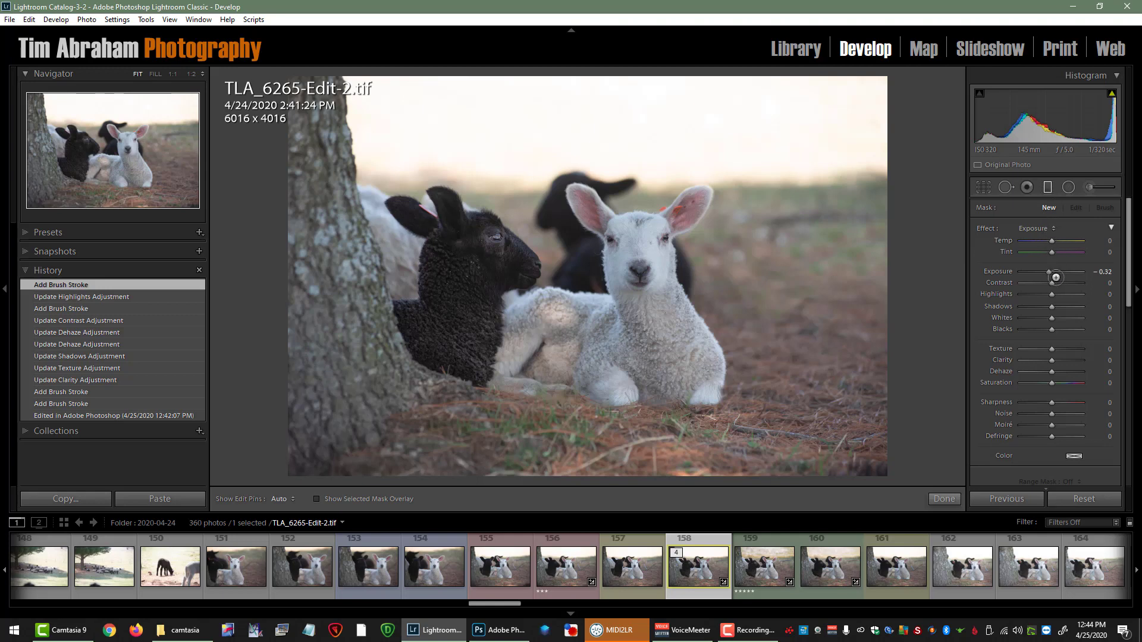
pyautogui.moveTo(1049, 295); pyautogui.dragTo(1036, 295)
pyautogui.moveTo(616, 117); pyautogui.dragTo(615, 173)
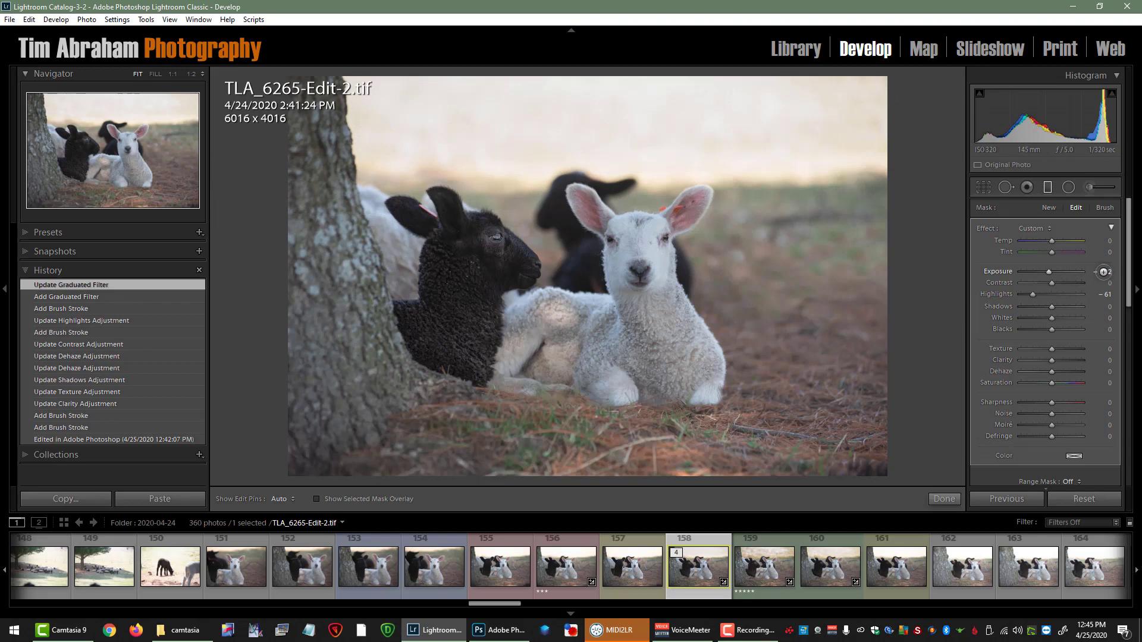
pyautogui.moveTo(1103, 272); pyautogui.dragTo(1101, 272)
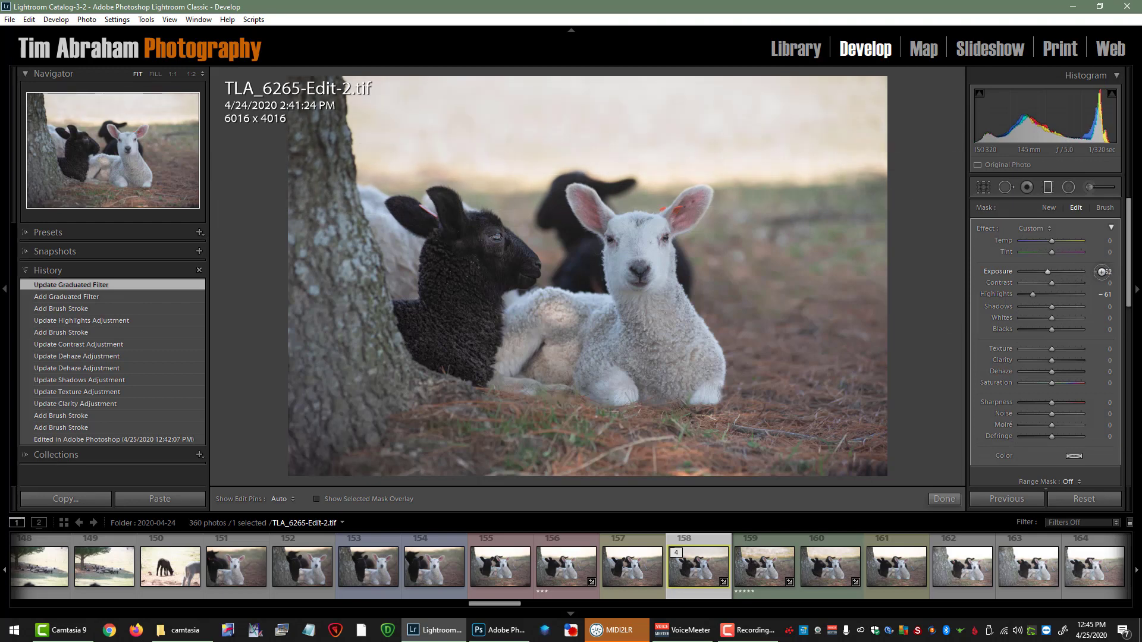
pyautogui.moveTo(1065, 293); pyautogui.dragTo(1064, 293)
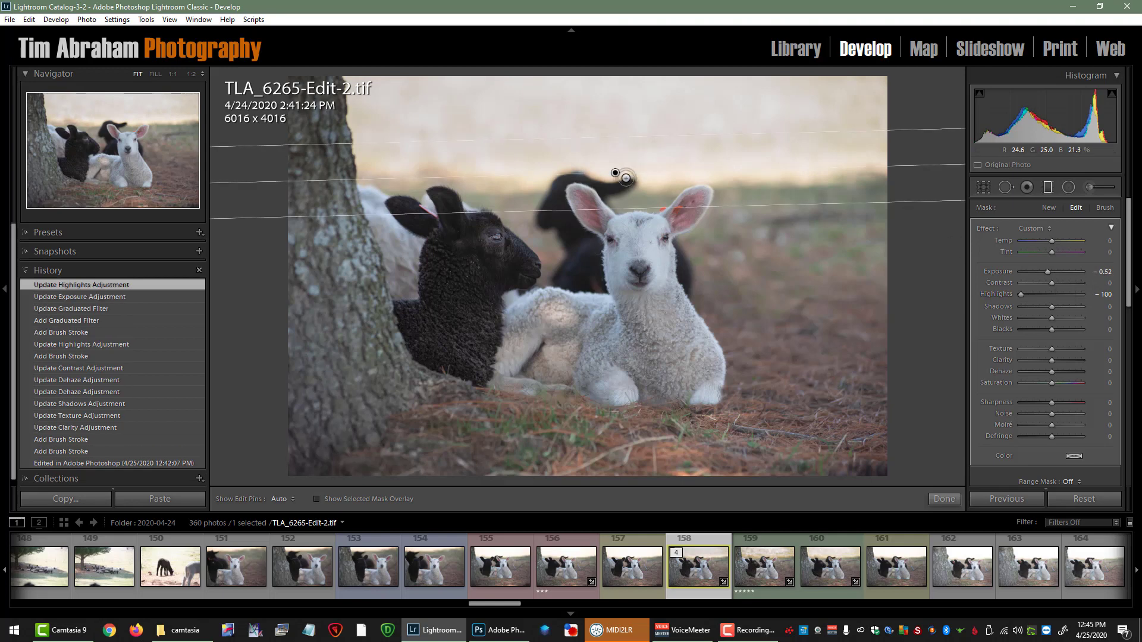
# Compare the photo with its unedited version and shift the graduated filter slightly lower
pyautogui.press('\\')
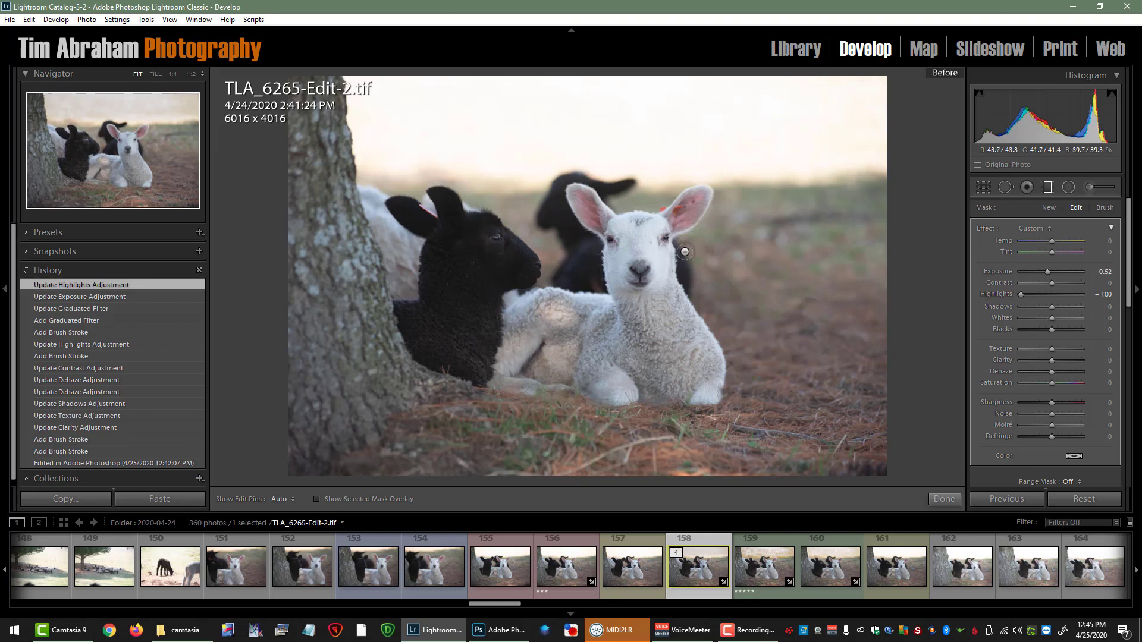
pyautogui.press('\\')
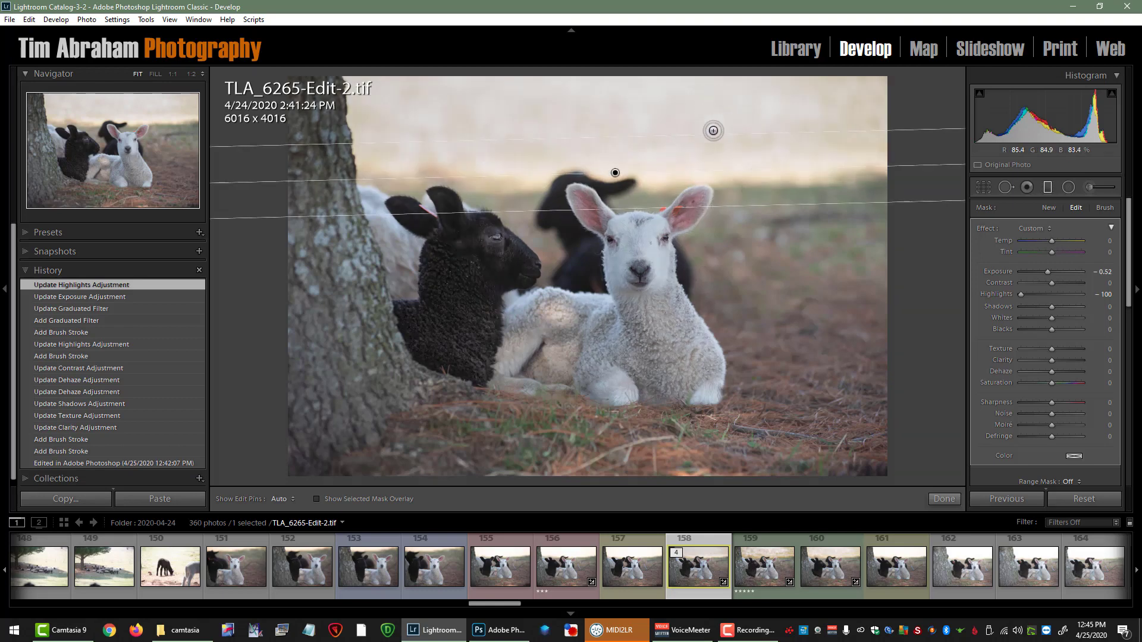
pyautogui.press('\\')
pyautogui.press('\\')
pyautogui.moveTo(616, 174); pyautogui.dragTo(621, 187)
pyautogui.click(944, 498)
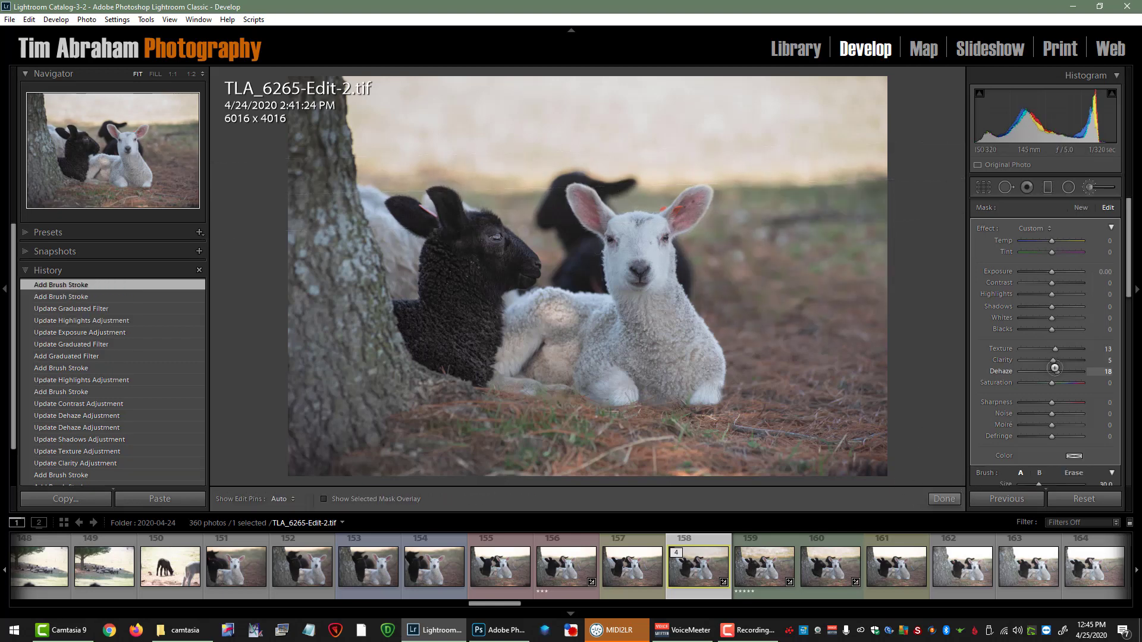
# Set the dehaze of the brush adjustment on the background beside the white lamb to 18 and finish brushing
pyautogui.moveTo(1054, 368); pyautogui.dragTo(1055, 369)
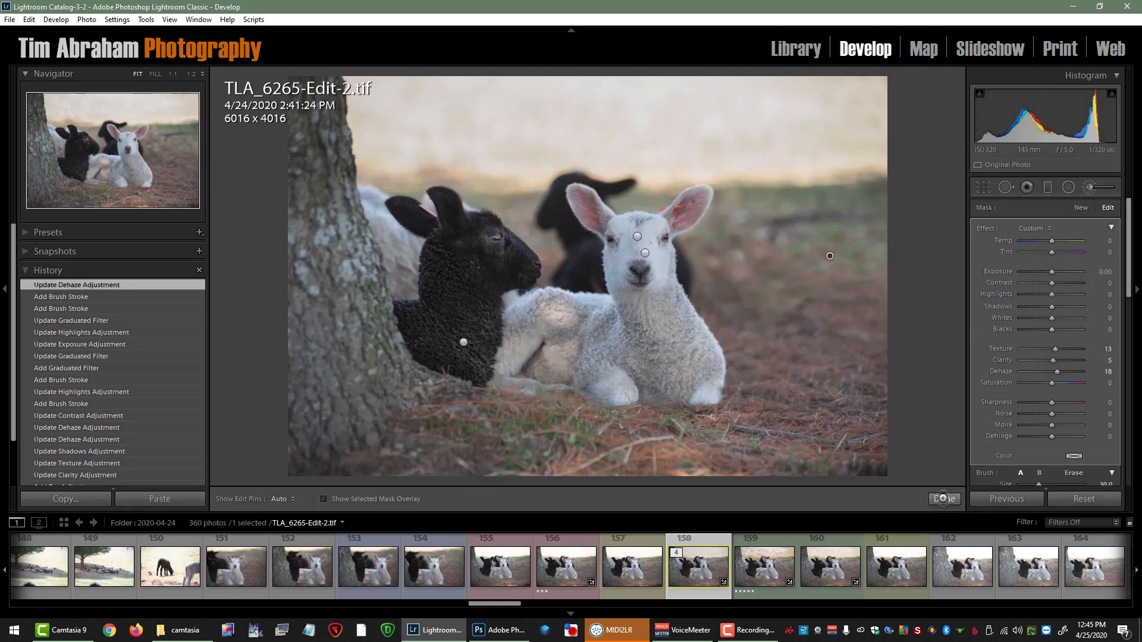
pyautogui.click(944, 498)
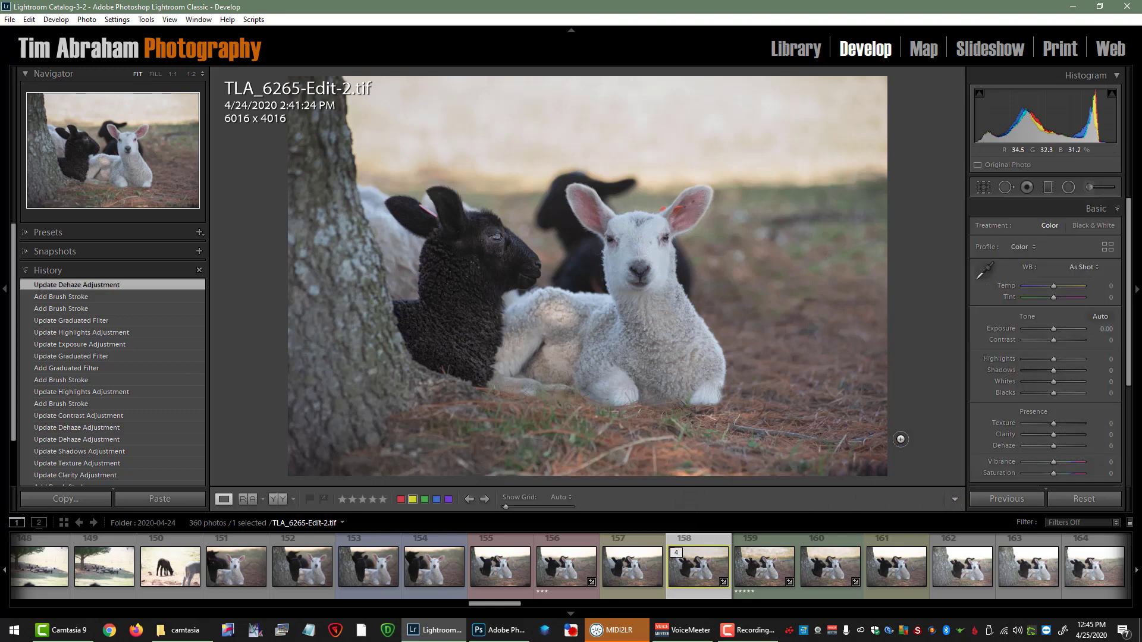